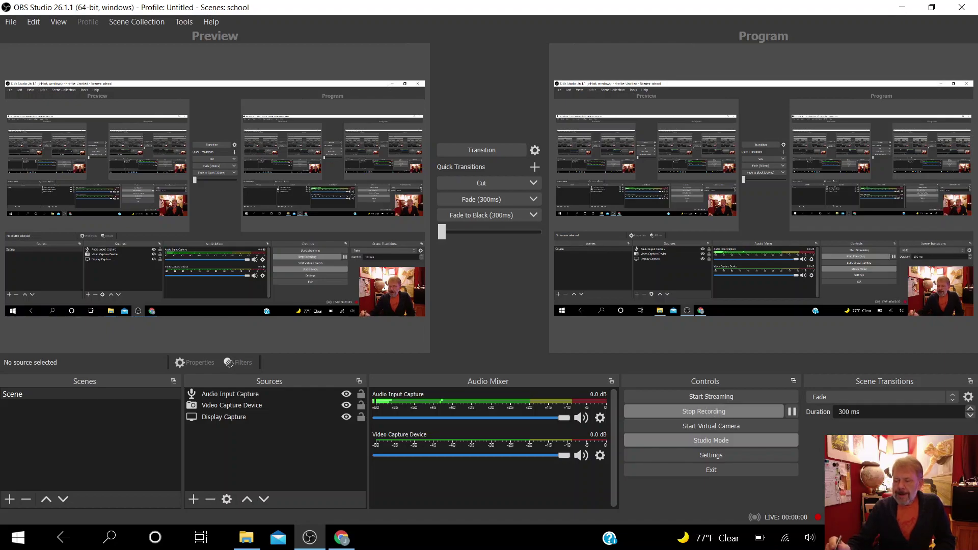
Switch to Google Chrome and bring up its New Tab page
click(902, 7)
key(super)
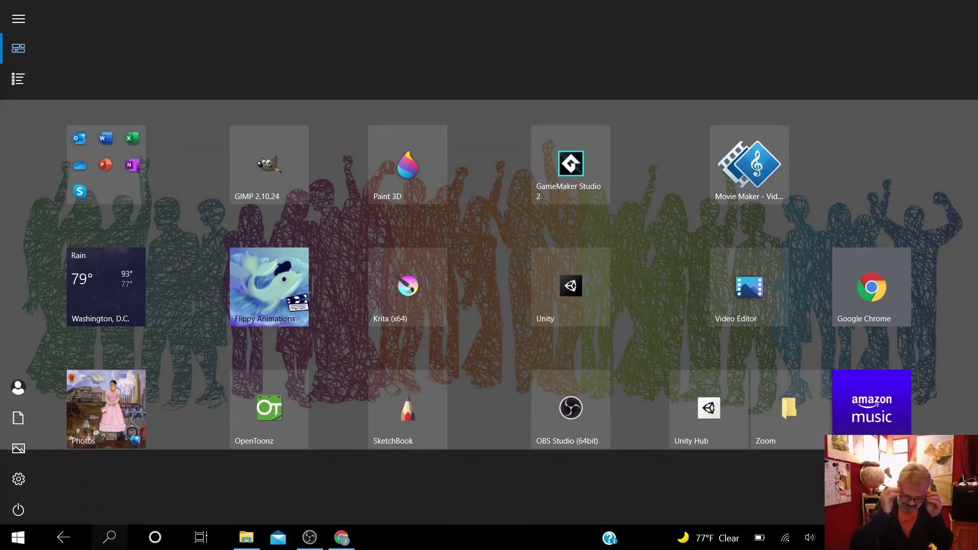
click(341, 537)
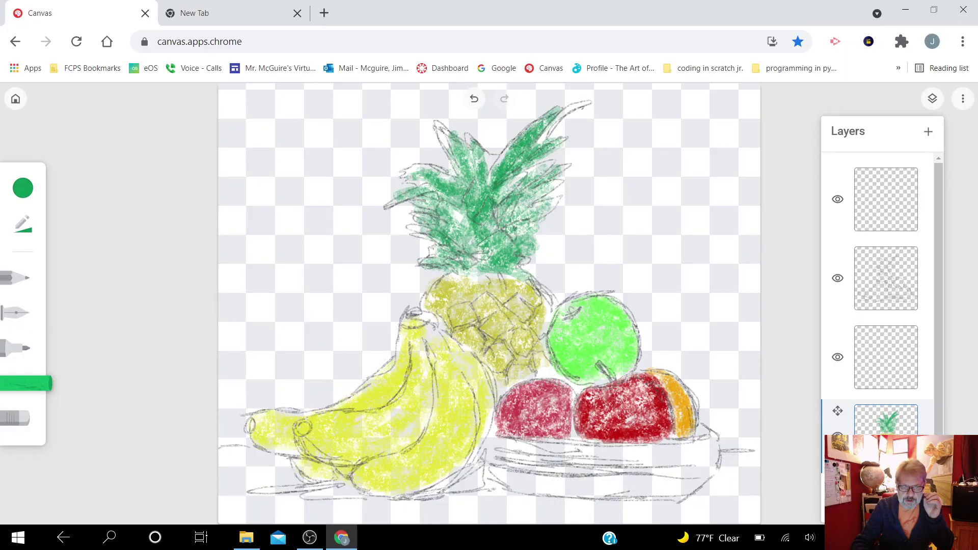
click(194, 13)
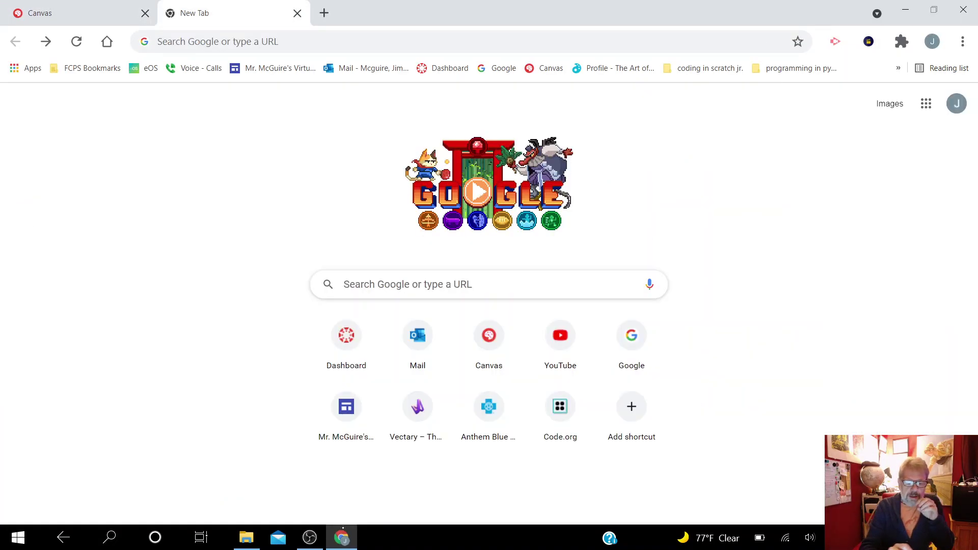
Open the Canvas gallery from the bookmark and browse the saved drawings
click(541, 68)
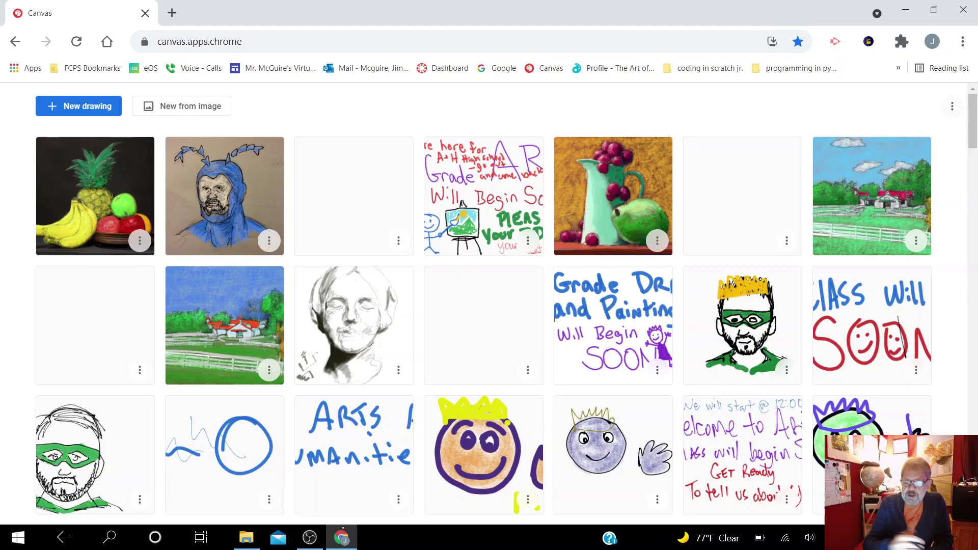
scroll(343, 528, down, 3)
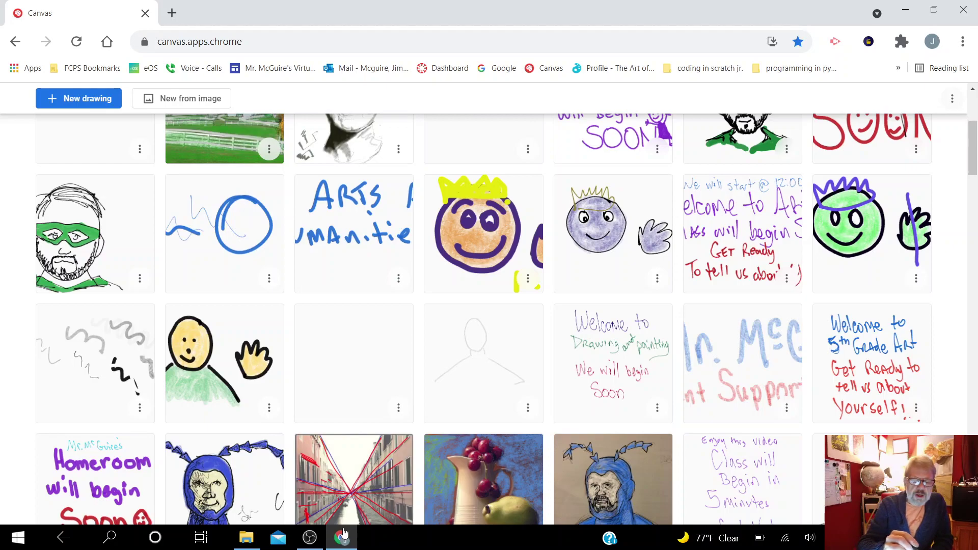
click(343, 533)
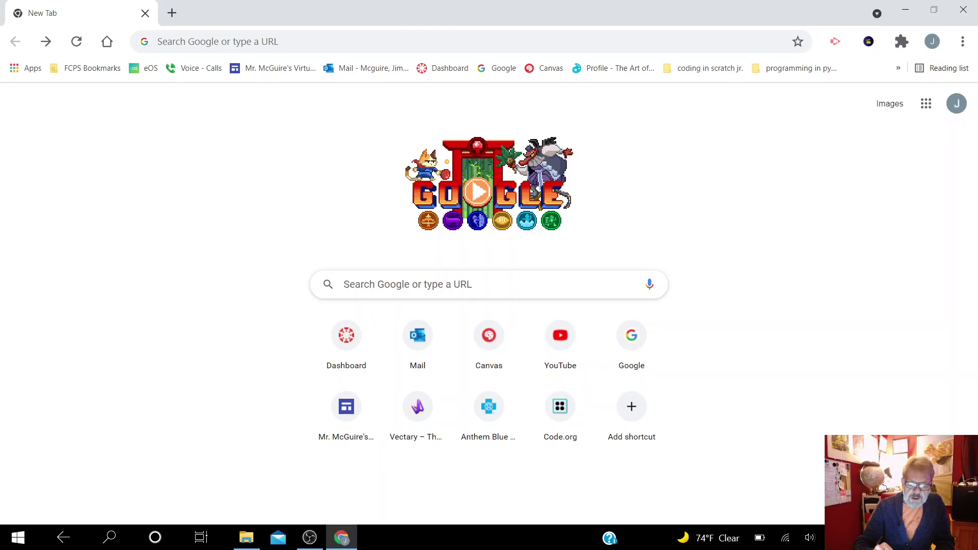
Run the recent Google search "chrome canvas" again and open the Chrome Canvas site
click(407, 284)
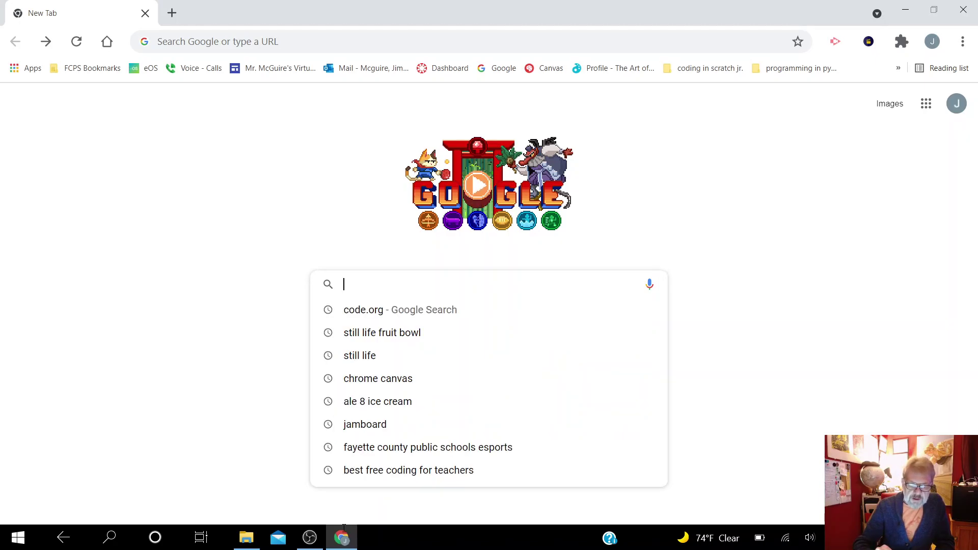
key(Down)
key(Down)
key(Down)
key(Down)
key(Return)
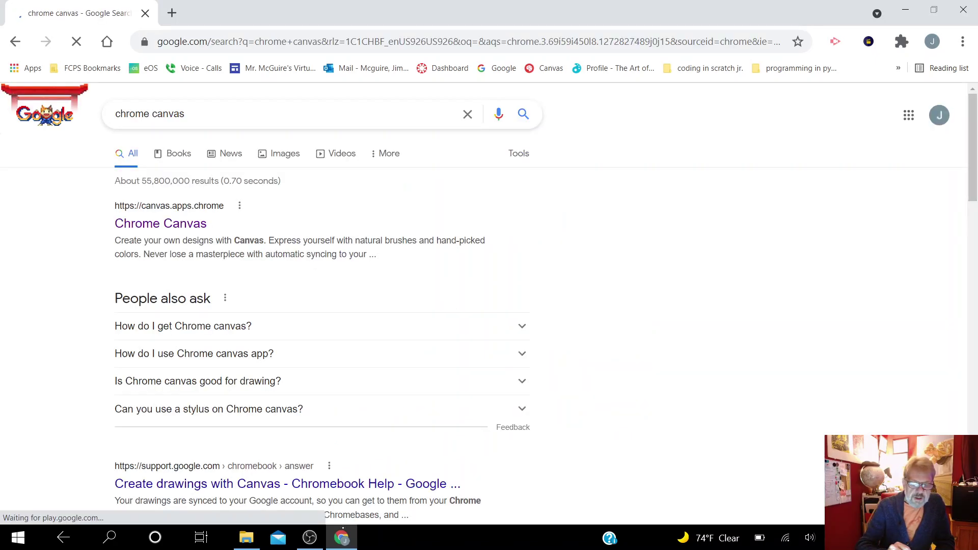
click(160, 223)
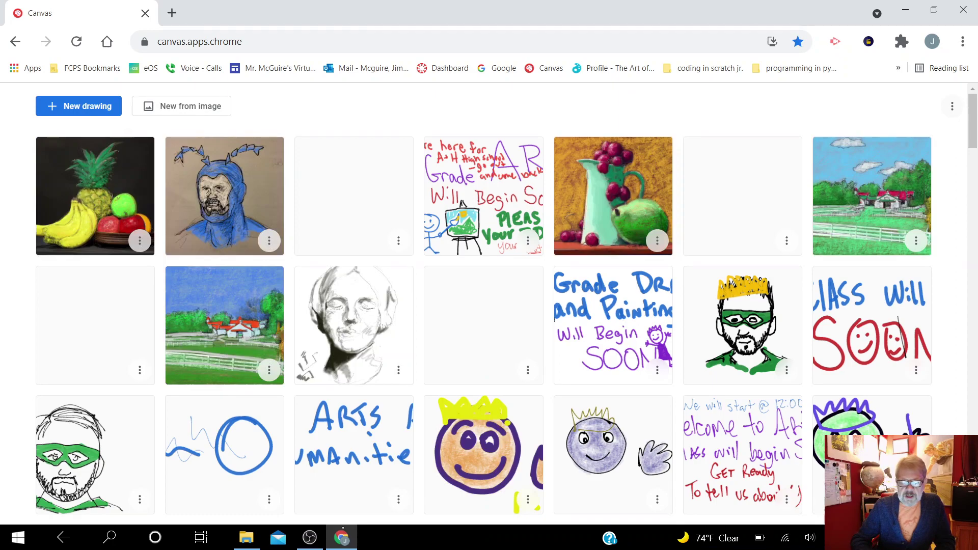
Look through the saved drawings in the gallery and start a new blank drawing
scroll(489, 306, down, 9)
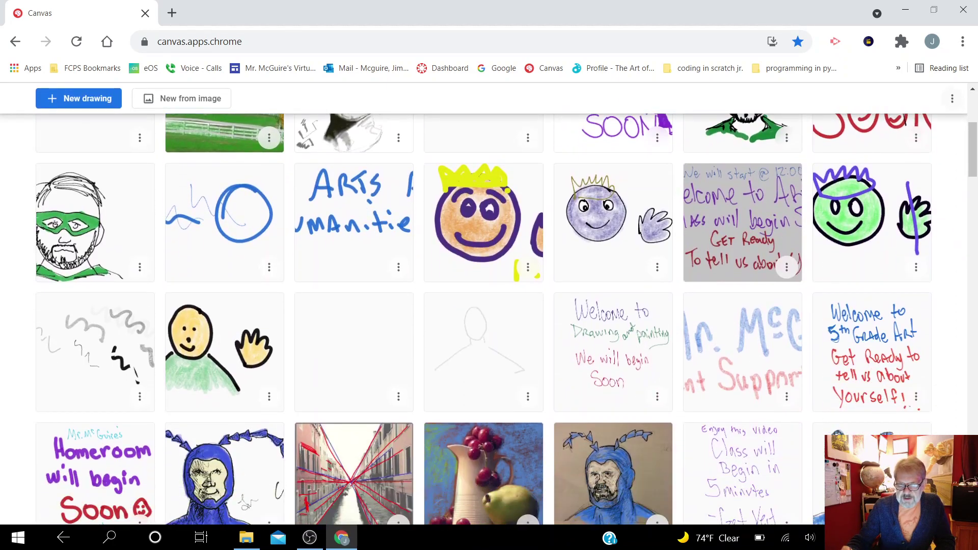
scroll(489, 306, down, 15)
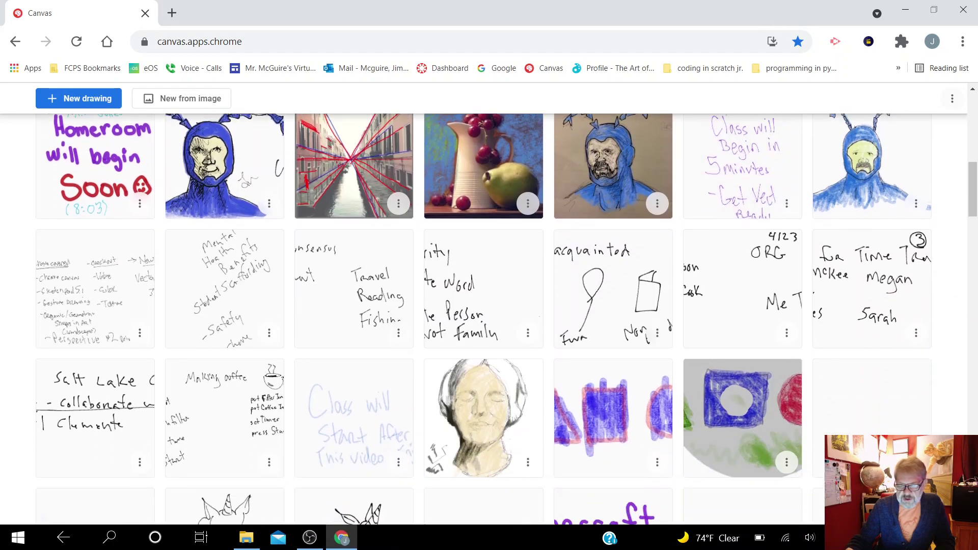
scroll(489, 306, up, 1)
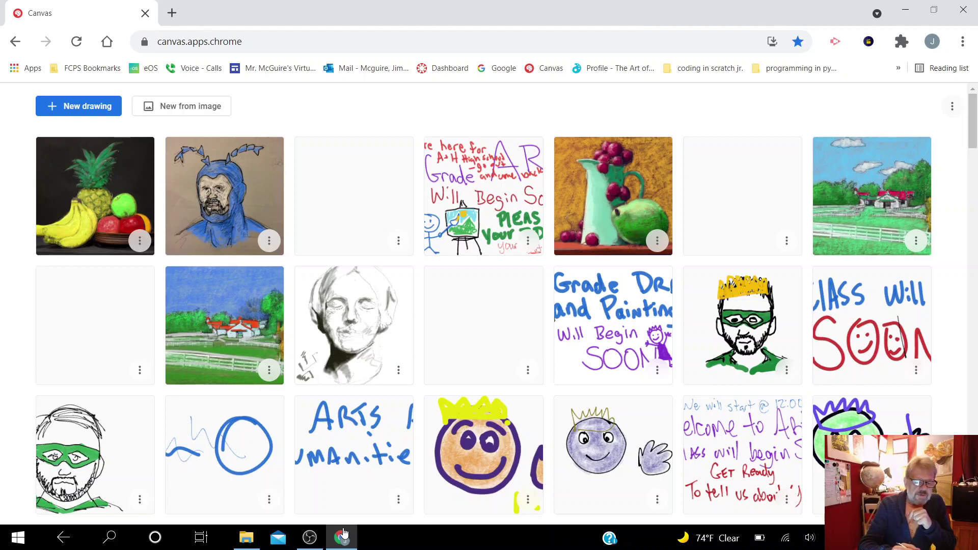
click(79, 106)
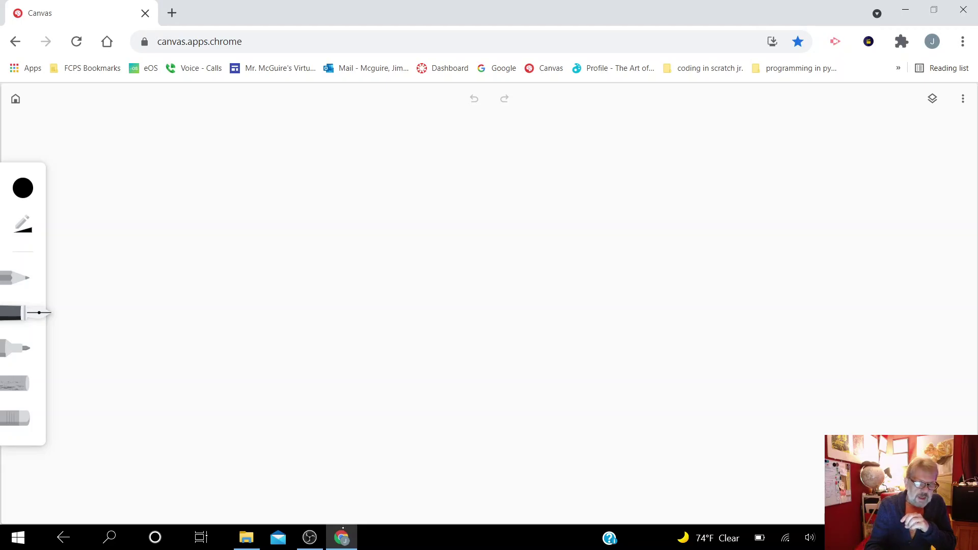
Draw one black zigzag each with the pencil, pen, marker and chalk, and erase bands across the strokes
click(19, 278)
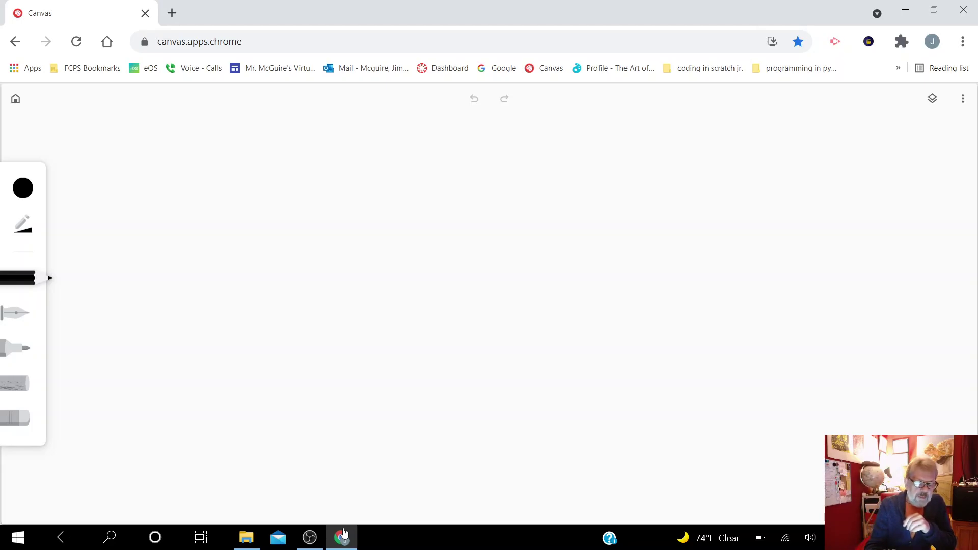
mouse_move(218, 205)
mouse_down()
mouse_move(200, 262)
mouse_move(329, 283)
mouse_move(388, 326)
mouse_up()
click(19, 313)
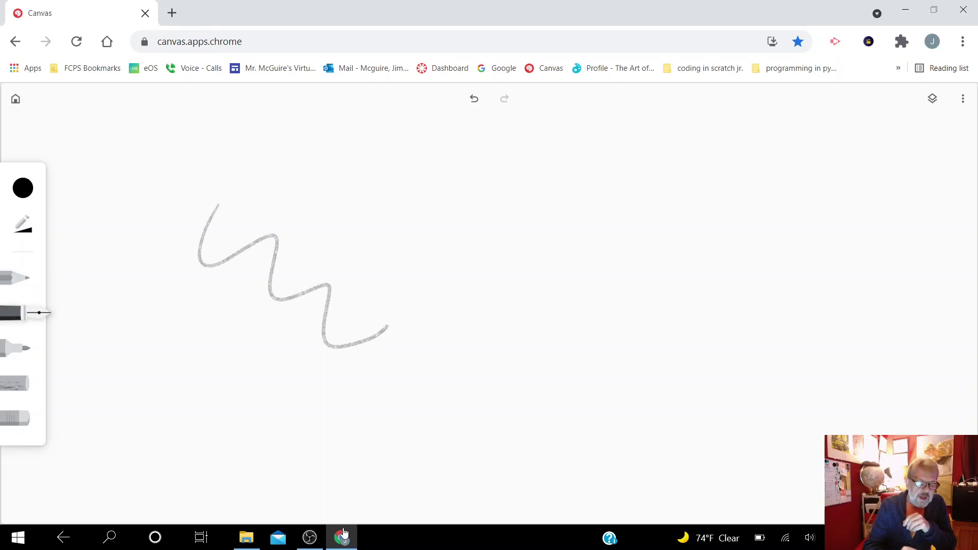
mouse_move(364, 232)
mouse_down()
mouse_move(422, 239)
mouse_move(522, 389)
mouse_up()
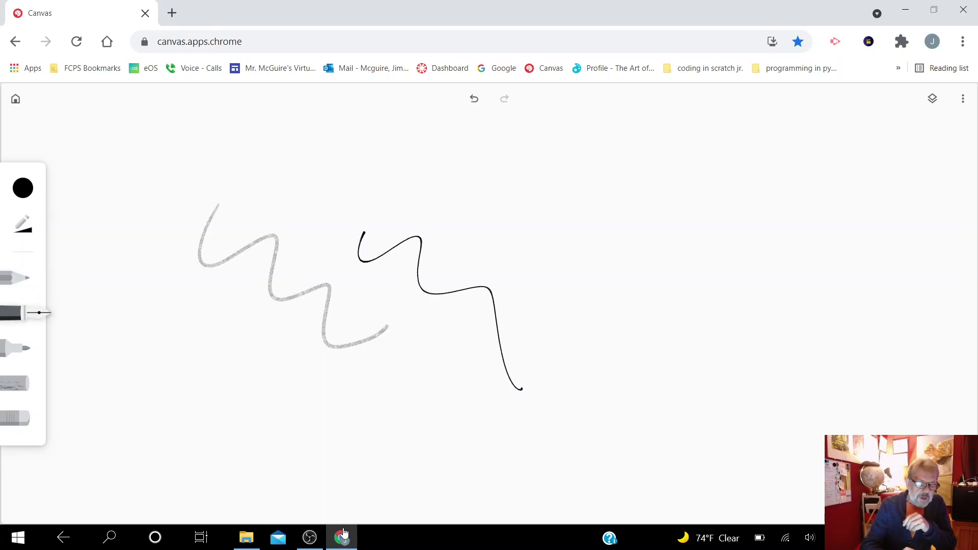
click(15, 348)
mouse_move(481, 249)
mouse_down()
mouse_move(601, 352)
mouse_move(662, 378)
mouse_up()
click(16, 383)
mouse_move(619, 176)
mouse_down()
mouse_move(711, 285)
mouse_move(761, 379)
mouse_up()
click(15, 419)
mouse_move(267, 297)
mouse_down()
mouse_move(668, 245)
mouse_move(434, 297)
mouse_move(321, 341)
mouse_up()
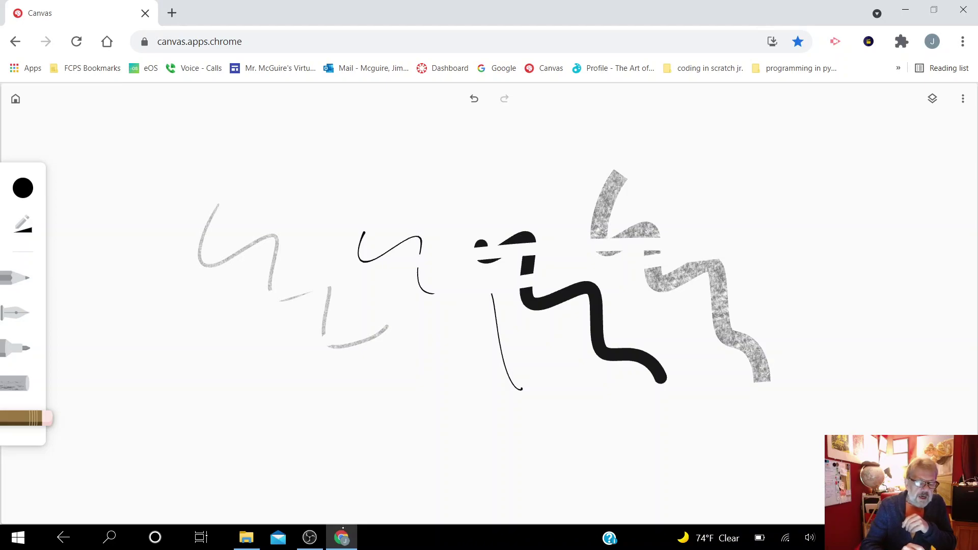
Enlarge the marker, lower its opacity to about half, and draw several thick overlapping strokes across the canvas
click(16, 349)
click(23, 224)
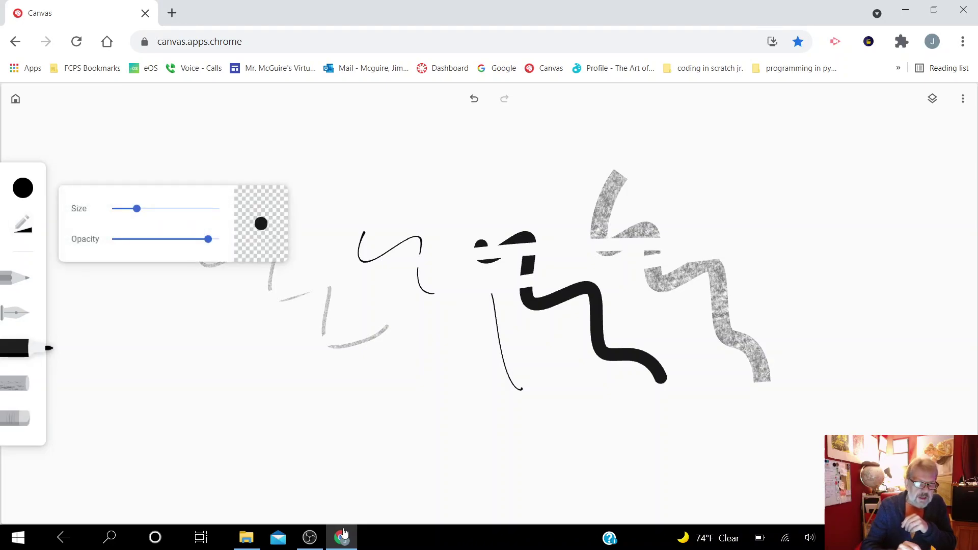
mouse_move(137, 209)
mouse_down()
mouse_move(197, 208)
mouse_move(111, 208)
mouse_move(219, 208)
mouse_move(127, 239)
mouse_move(212, 239)
mouse_move(115, 239)
mouse_move(209, 239)
mouse_move(126, 239)
mouse_move(170, 239)
mouse_up()
mouse_move(352, 255)
mouse_down()
mouse_move(397, 290)
mouse_move(555, 405)
mouse_move(614, 408)
mouse_up()
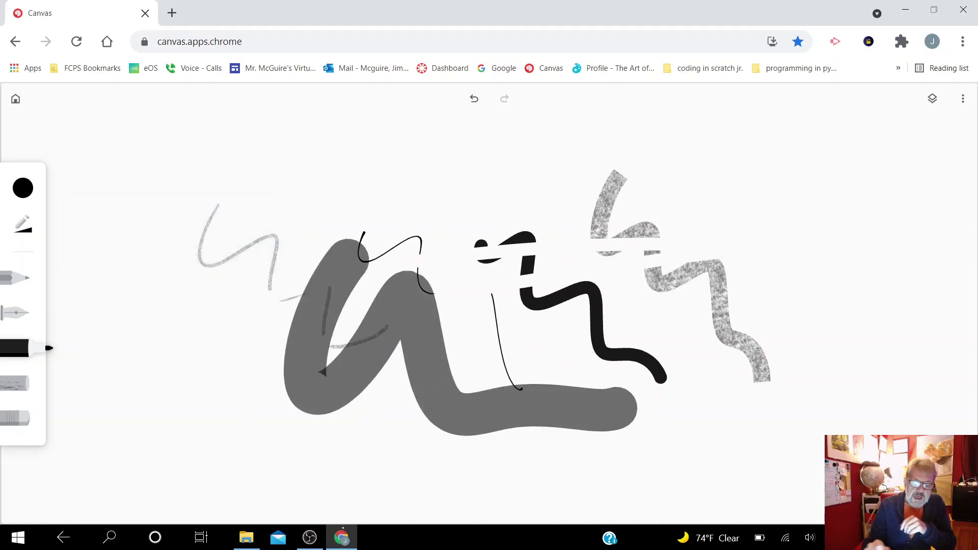
mouse_move(156, 353)
mouse_down()
mouse_move(407, 389)
mouse_move(533, 376)
mouse_up()
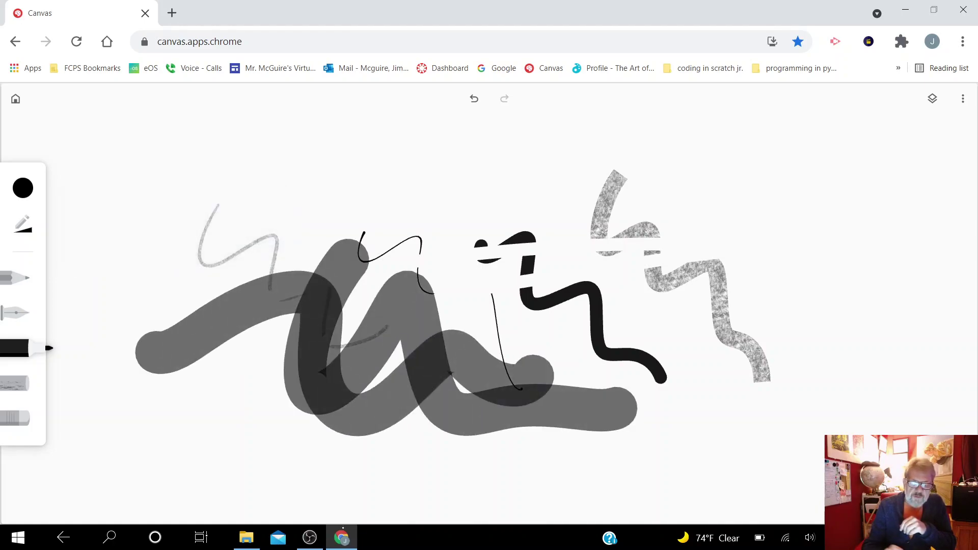
mouse_move(234, 431)
mouse_down()
mouse_move(384, 230)
mouse_move(307, 426)
mouse_move(343, 445)
mouse_up()
mouse_move(229, 215)
mouse_down()
mouse_move(374, 443)
mouse_move(393, 338)
mouse_move(421, 390)
mouse_up()
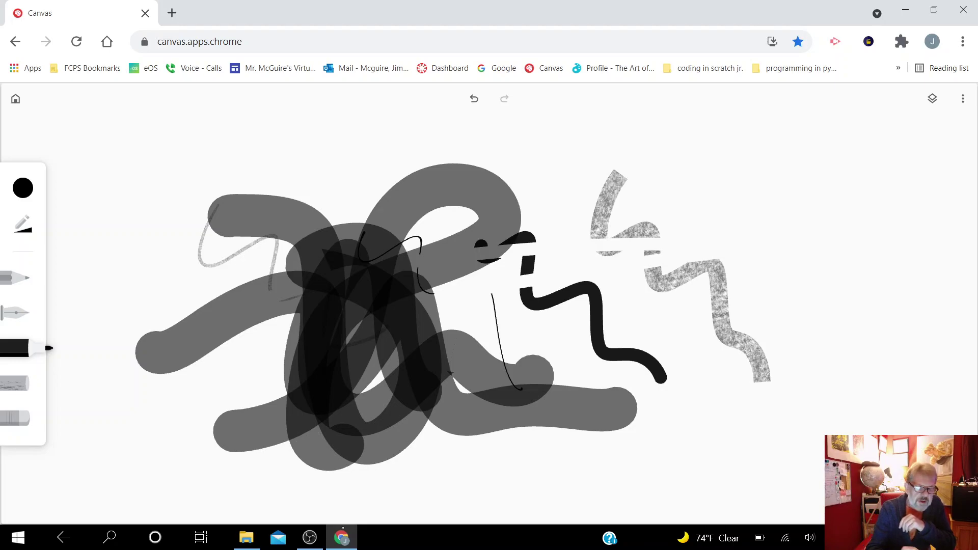
Undo all the strokes and erasures until the canvas is blank
key(ctrl+z)
key(ctrl+z)
key(ctrl+z)
key(ctrl+z)
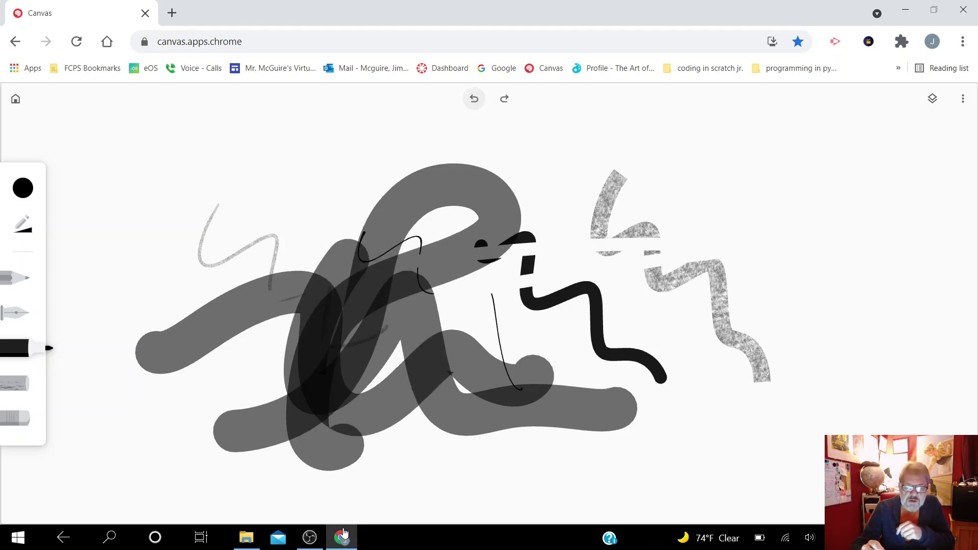
key(ctrl+z)
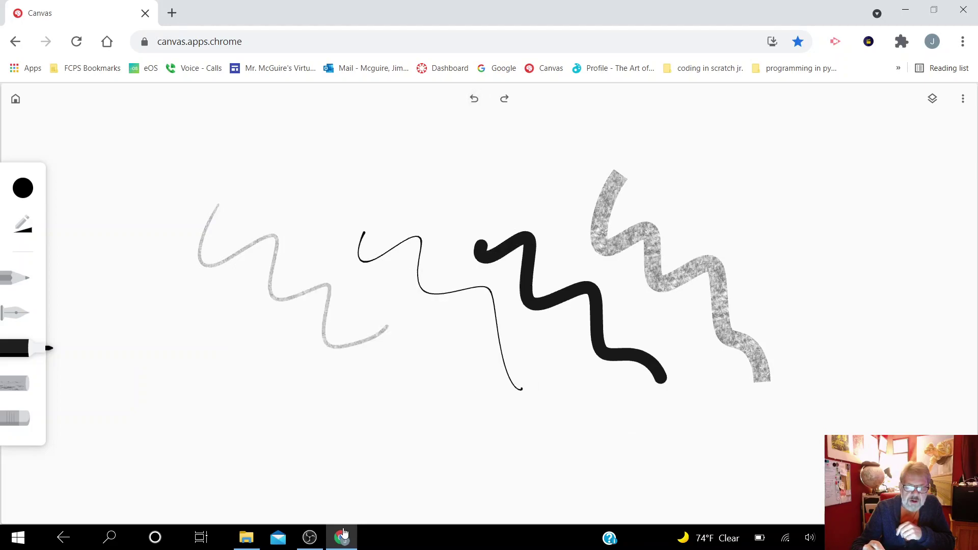
key(ctrl+z)
key(ctrl+z)
key(ctrl+z)
key(ctrl+z)
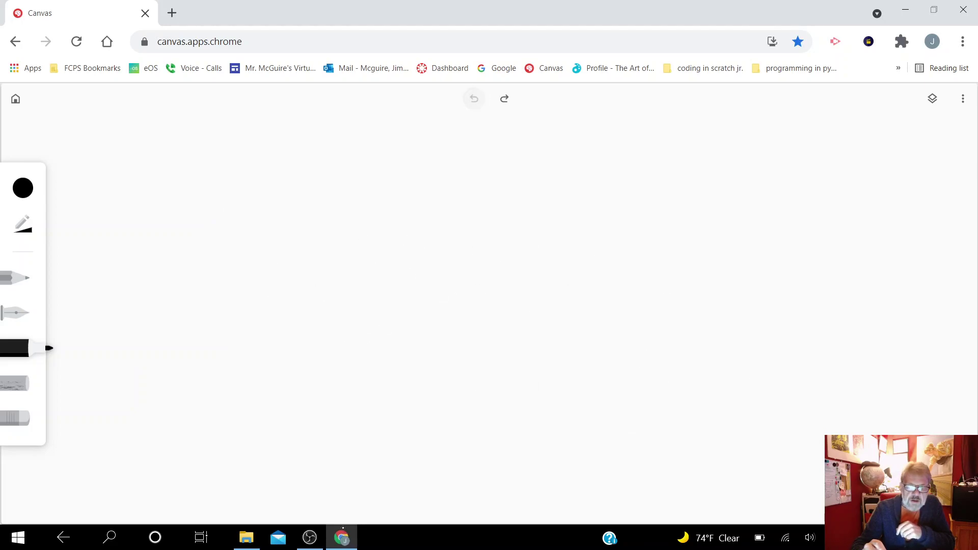
Redo the pencil and pen zigzags, and undo both of them again
key(ctrl+shift+z)
key(ctrl+shift+z)
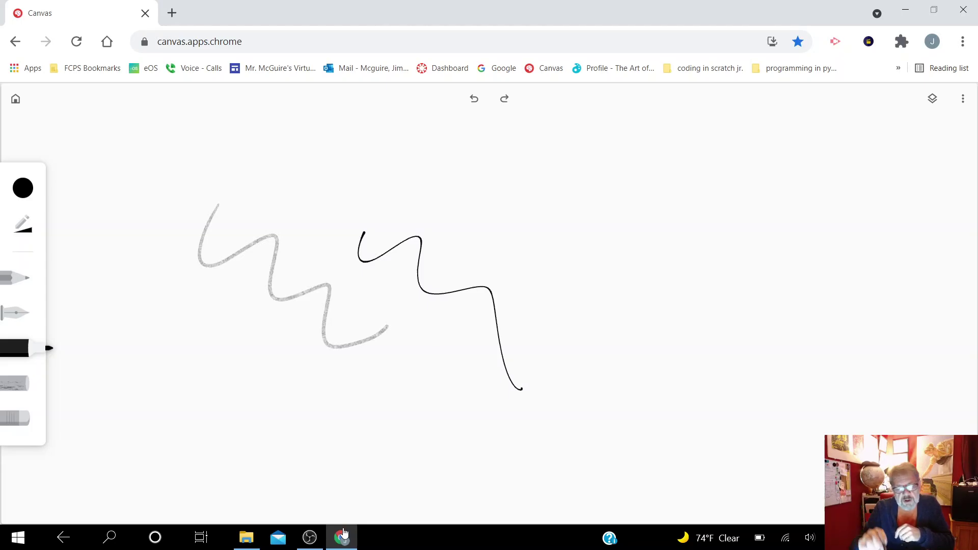
key(ctrl+z)
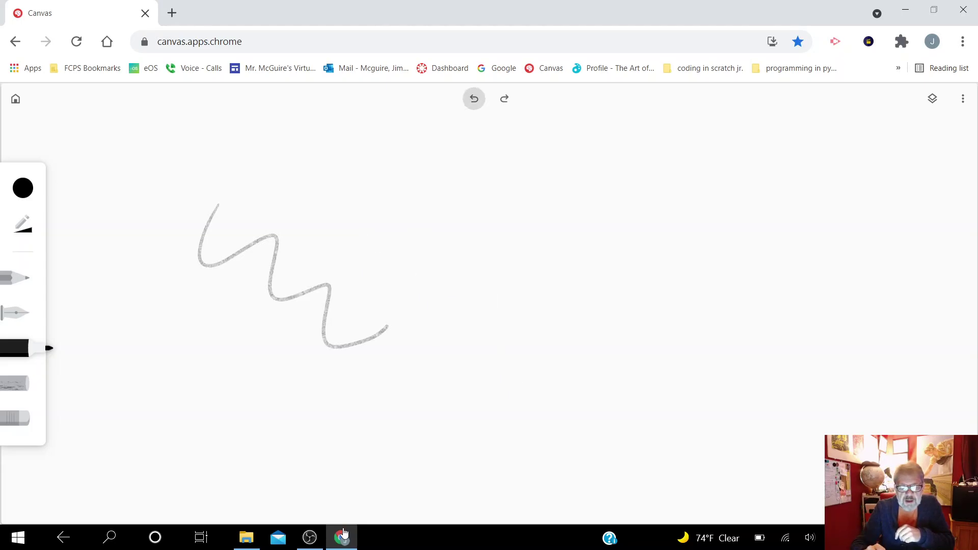
key(ctrl+z)
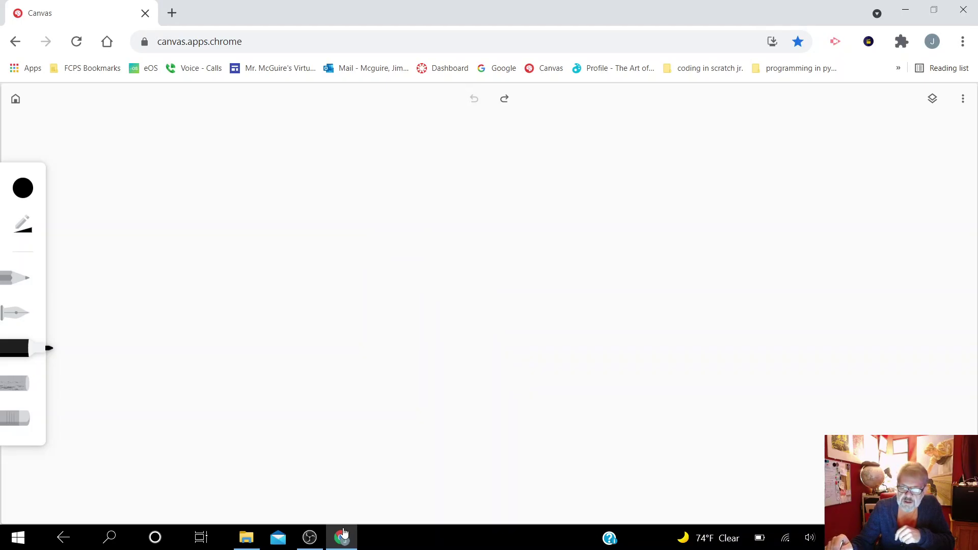
Show the drawing's layers and add two new empty layers
click(933, 98)
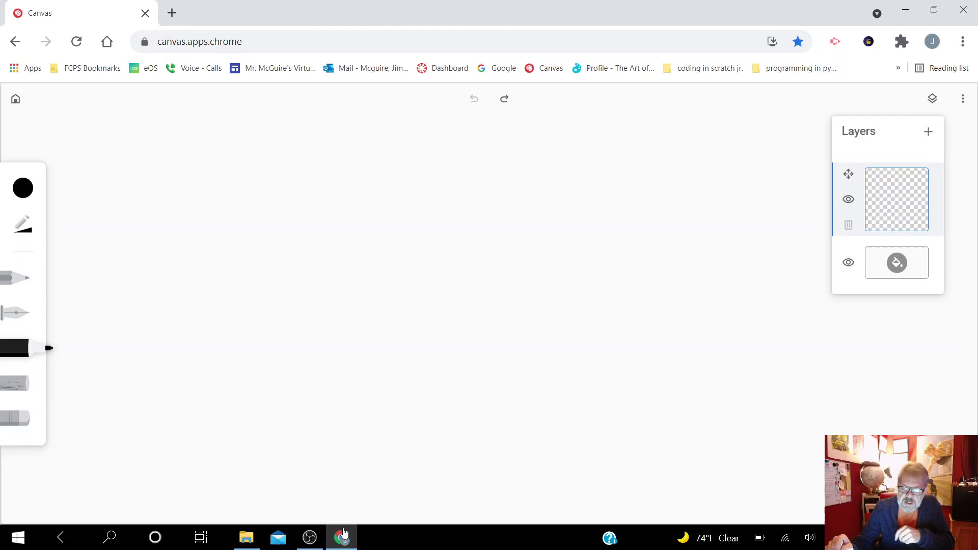
click(928, 131)
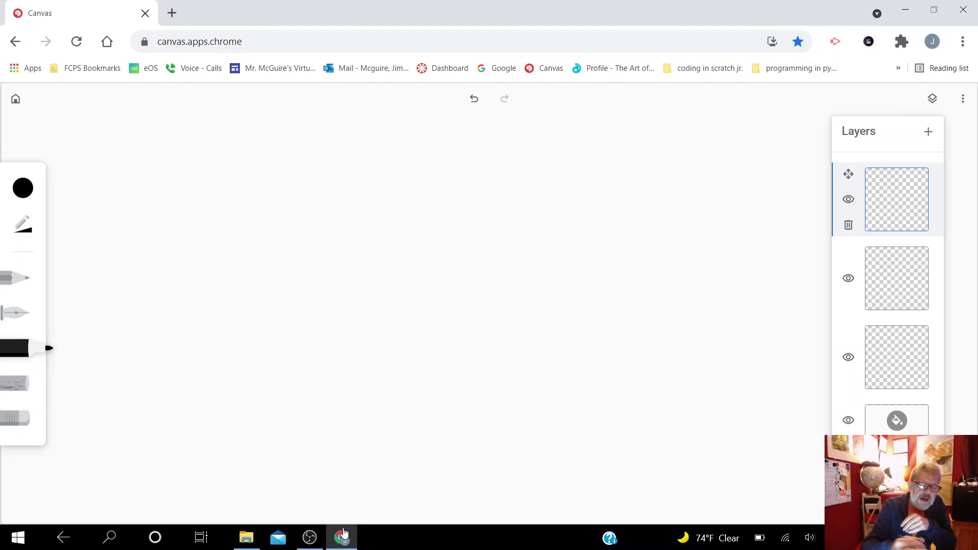
Open the saved drawing of the blue-hooded figure with antennae and hide its ink outline, pencil shading and background photo layers
key(alt+Left)
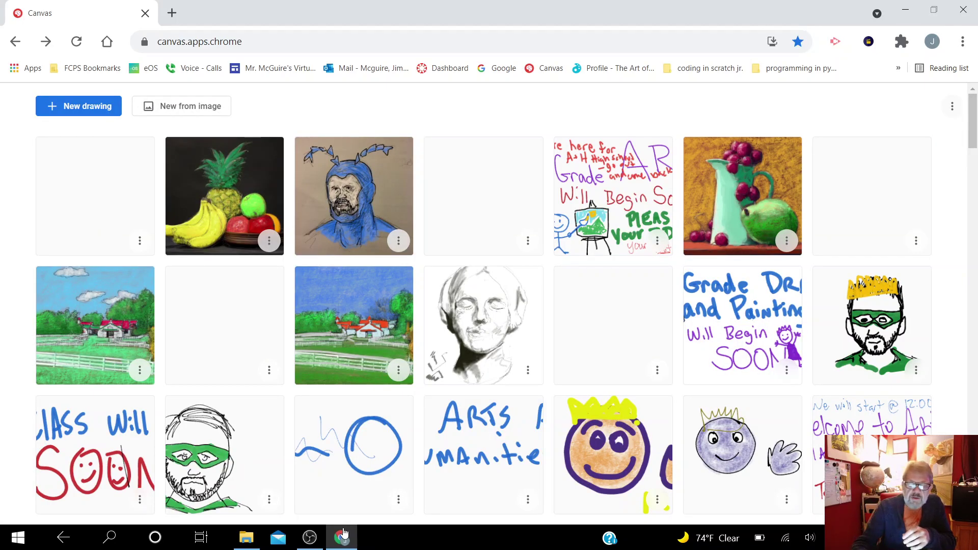
key(alt+Right)
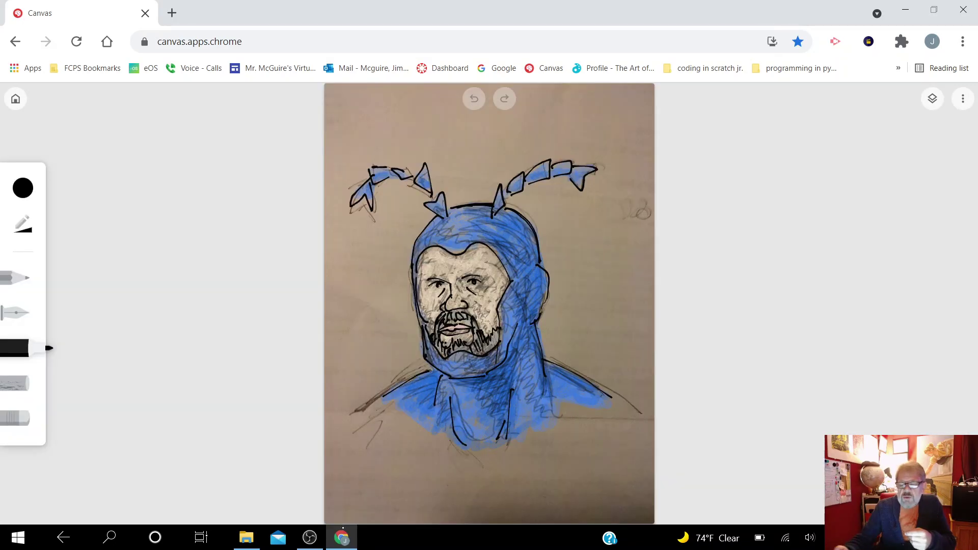
click(932, 99)
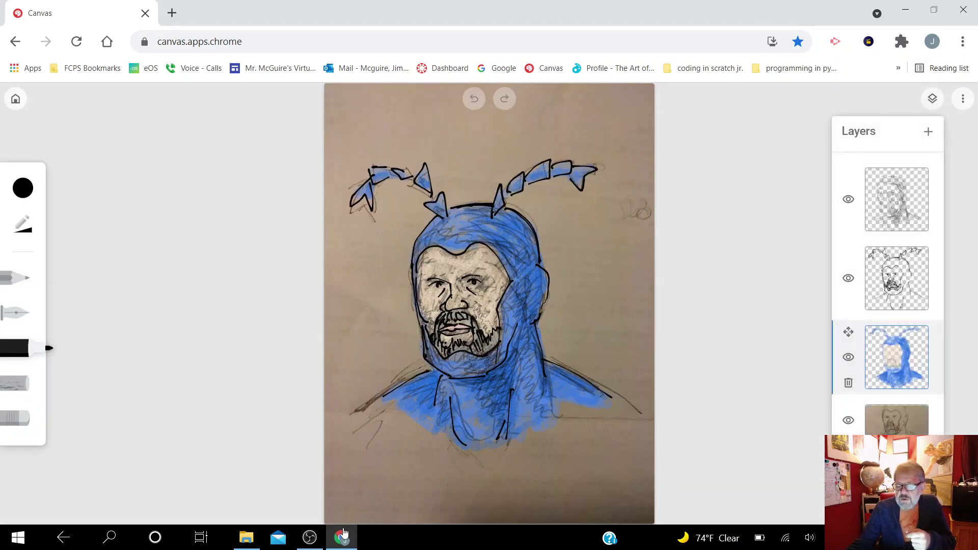
click(848, 278)
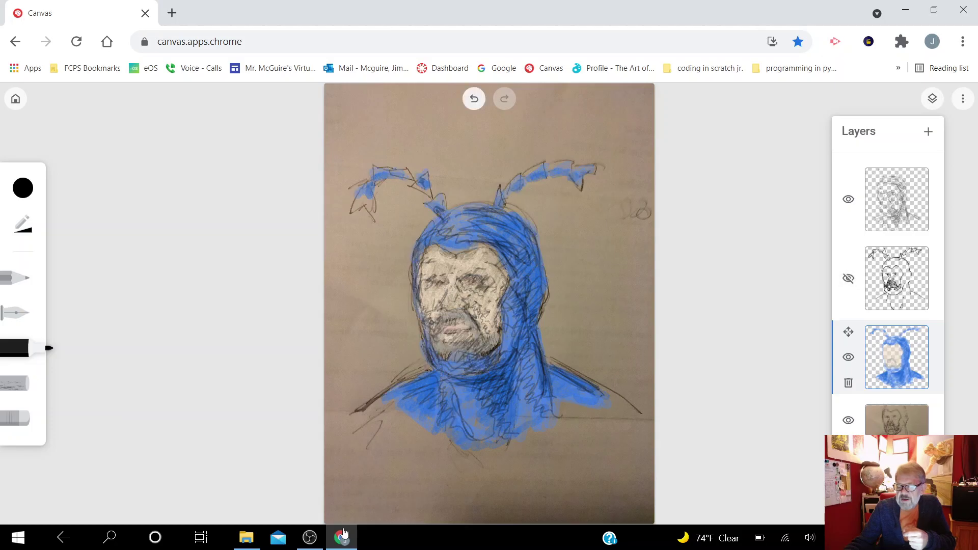
click(848, 200)
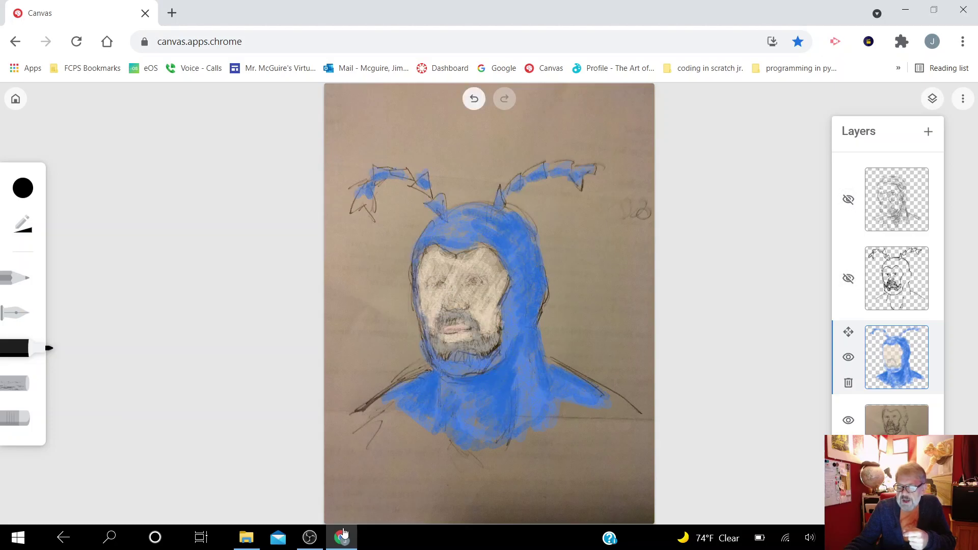
click(849, 421)
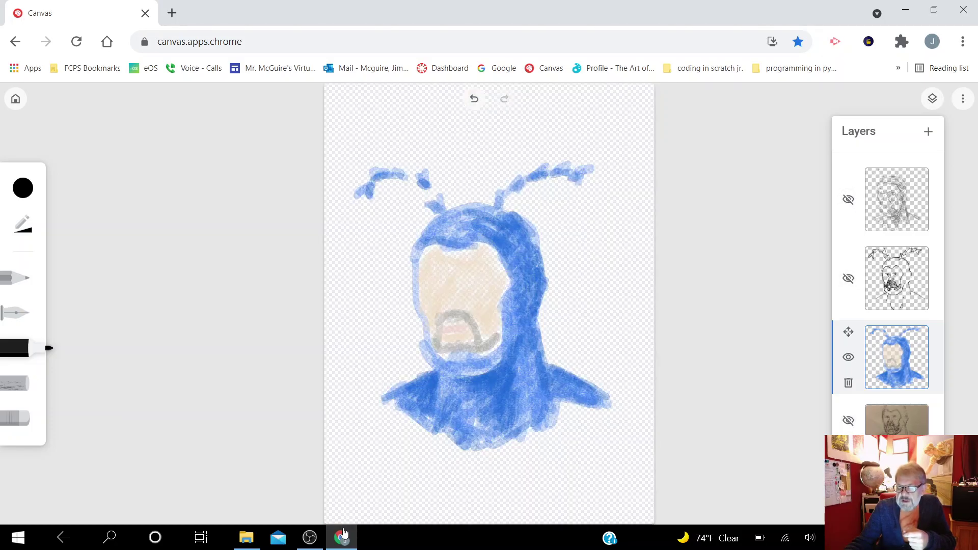
Hide the blue colour layer, and show the background photo with the pencil shading layer over it
click(848, 357)
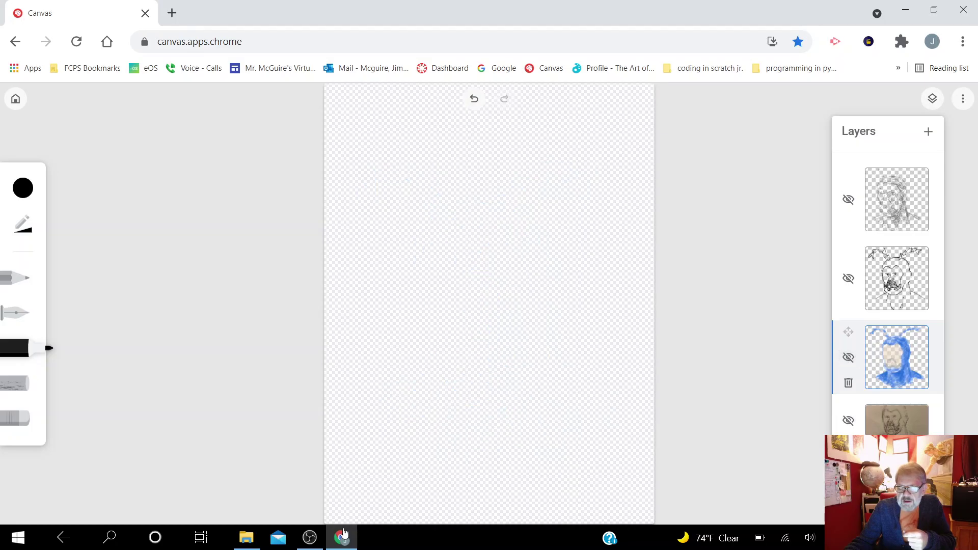
click(848, 421)
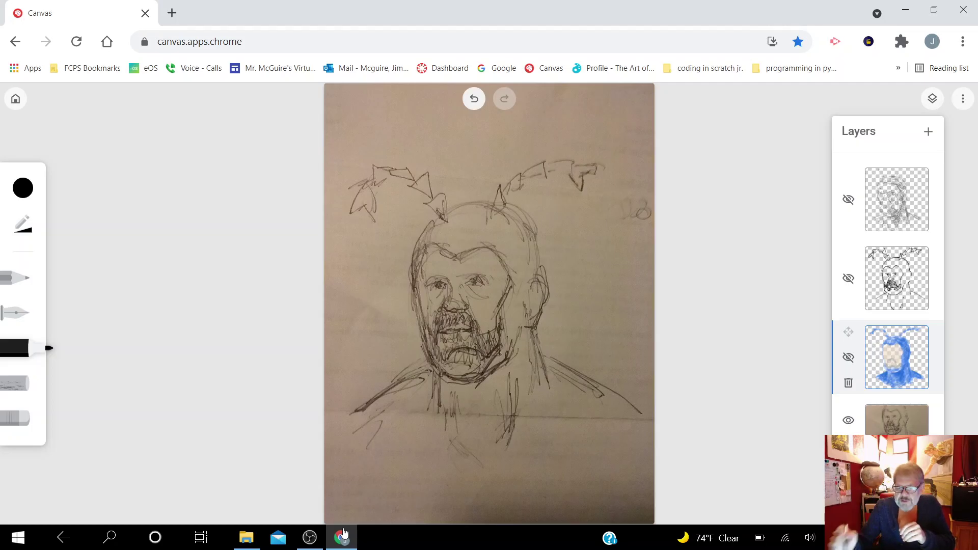
click(897, 200)
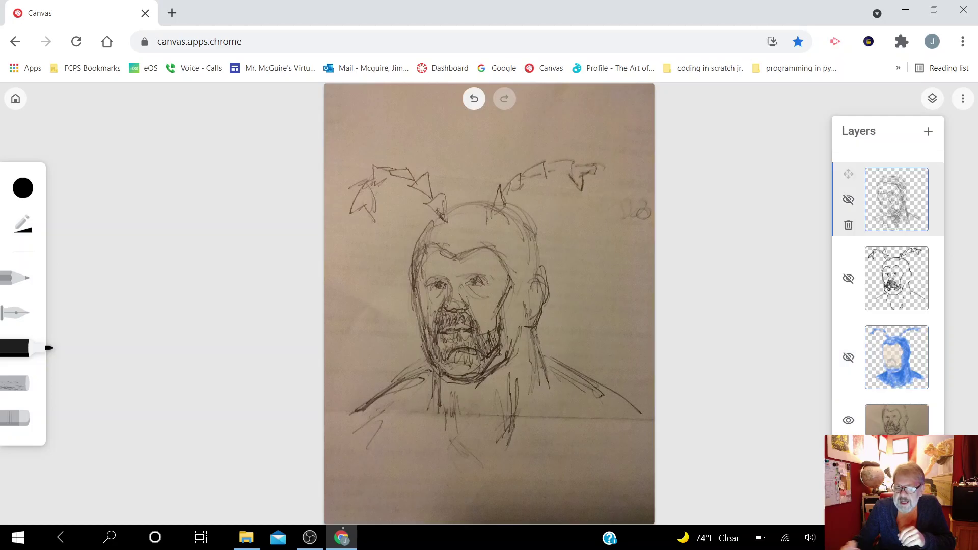
click(848, 199)
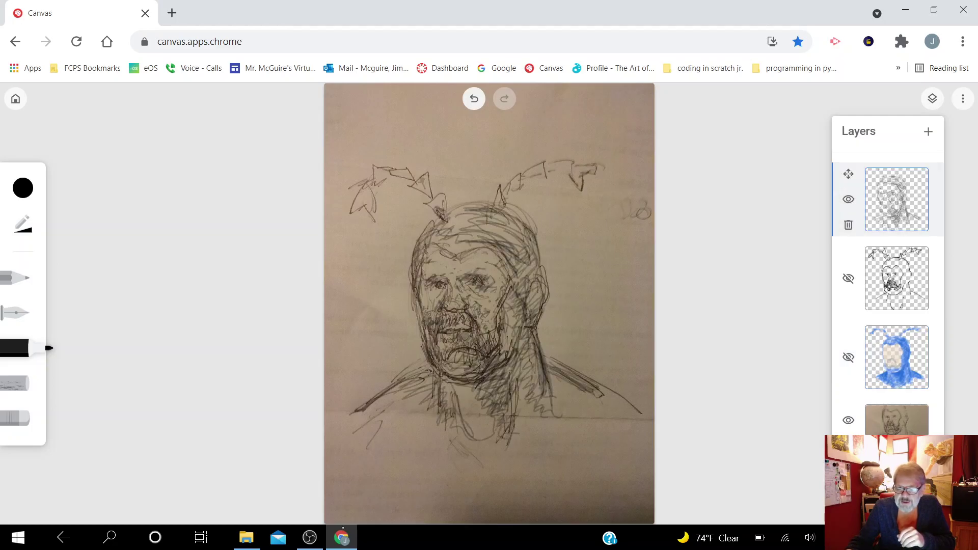
click(848, 199)
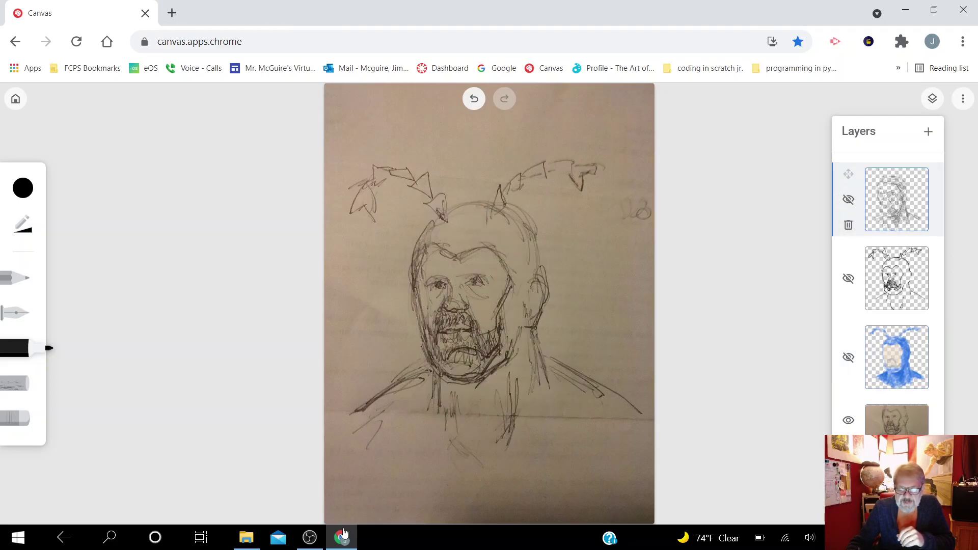
click(848, 199)
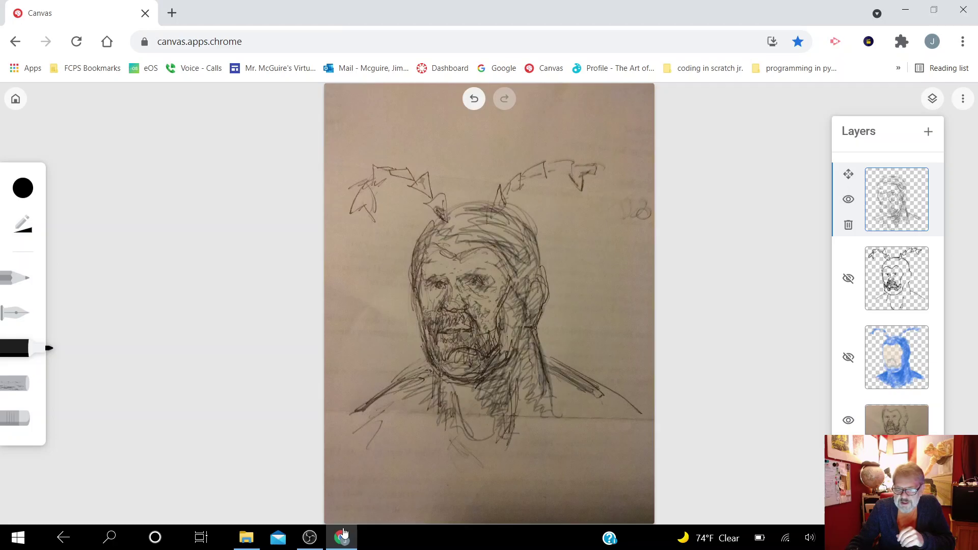
Show the blue colour and ink outline layers again, and hide the pencil shading layer
click(848, 358)
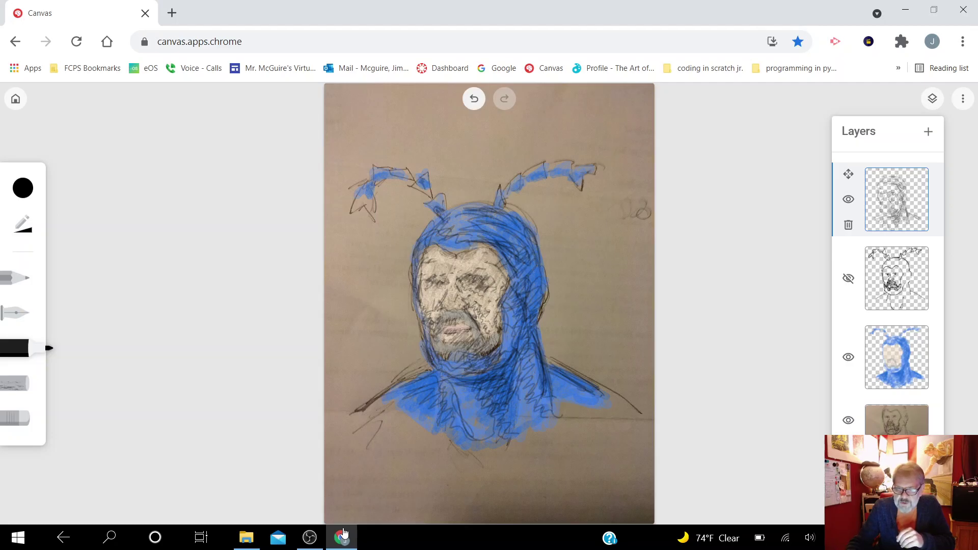
click(848, 278)
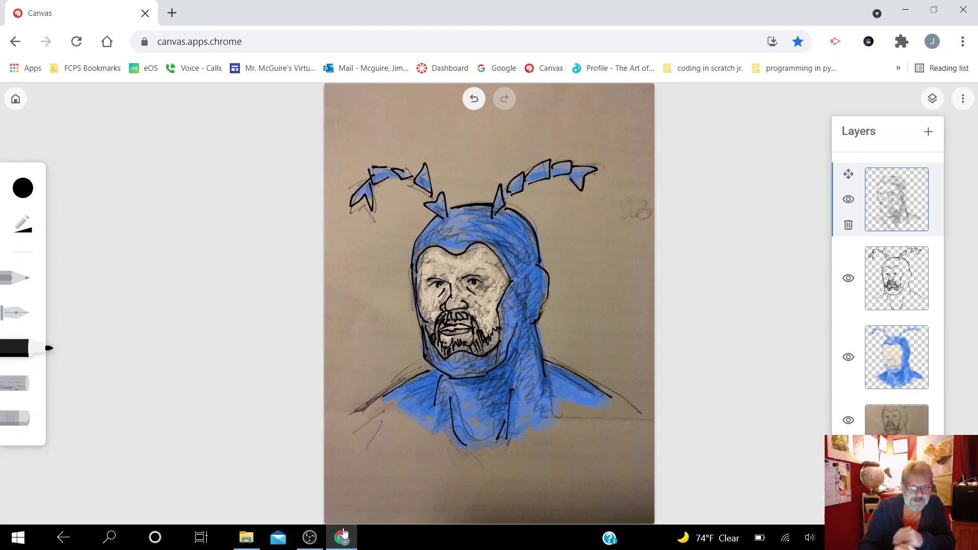
click(849, 199)
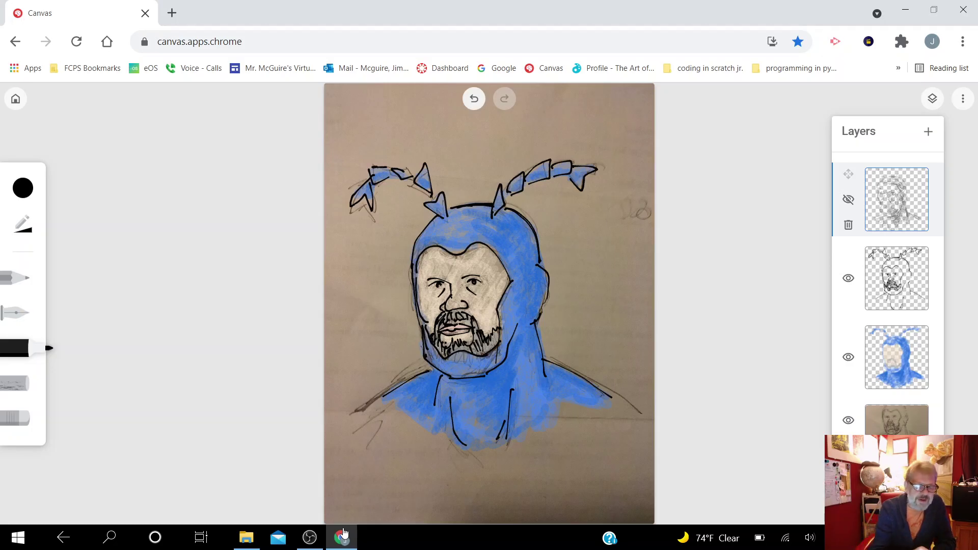
Return to the drawings gallery and create a new drawing from the image fruit.jpg in the Pictures folder
click(15, 99)
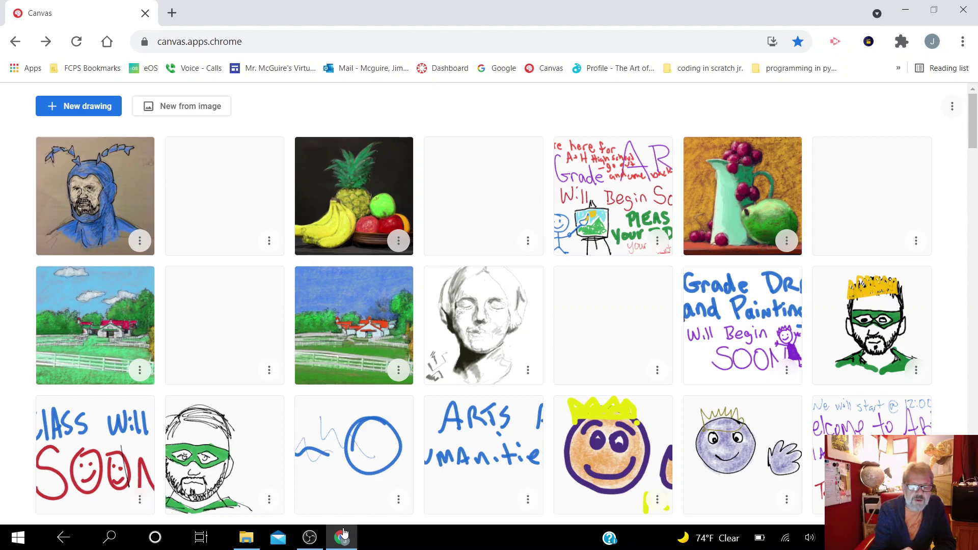
click(183, 106)
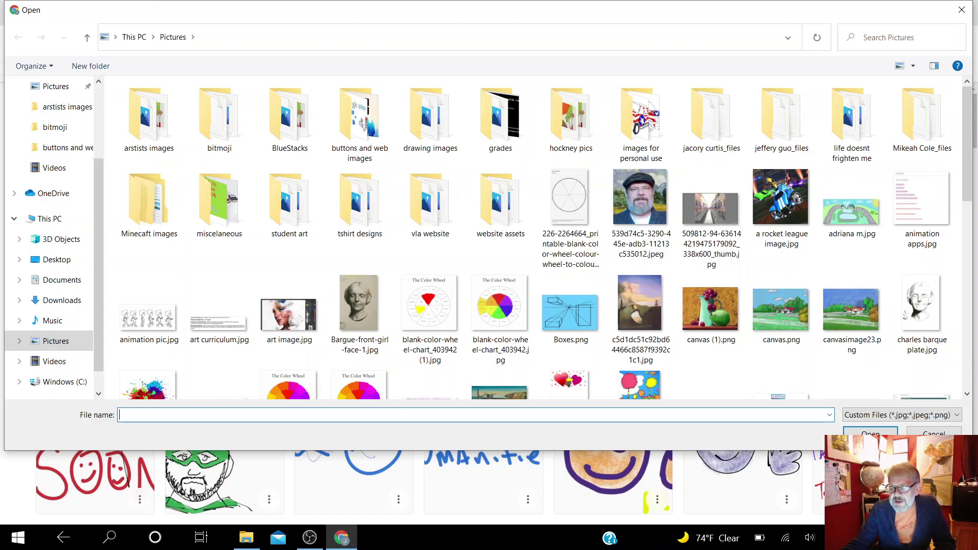
drag(968, 164, 970, 243)
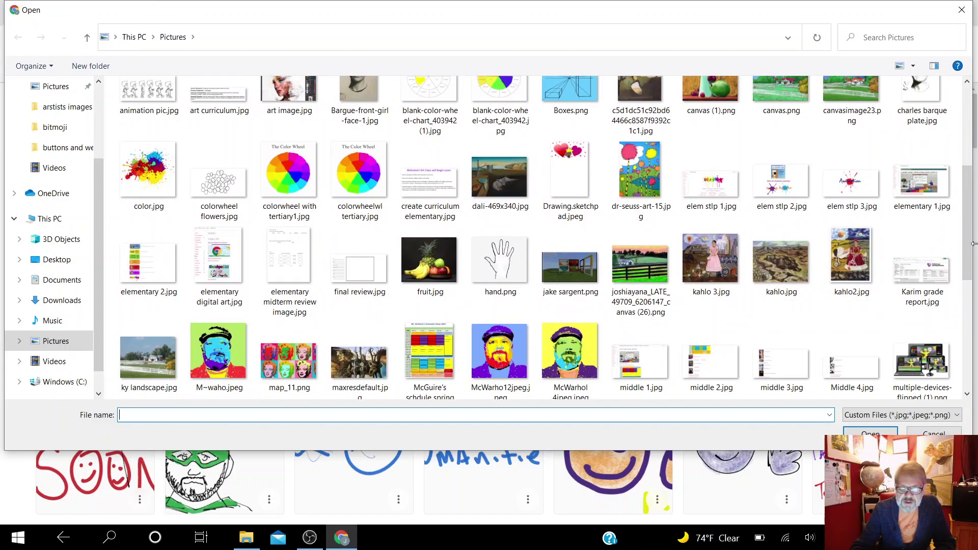
click(430, 261)
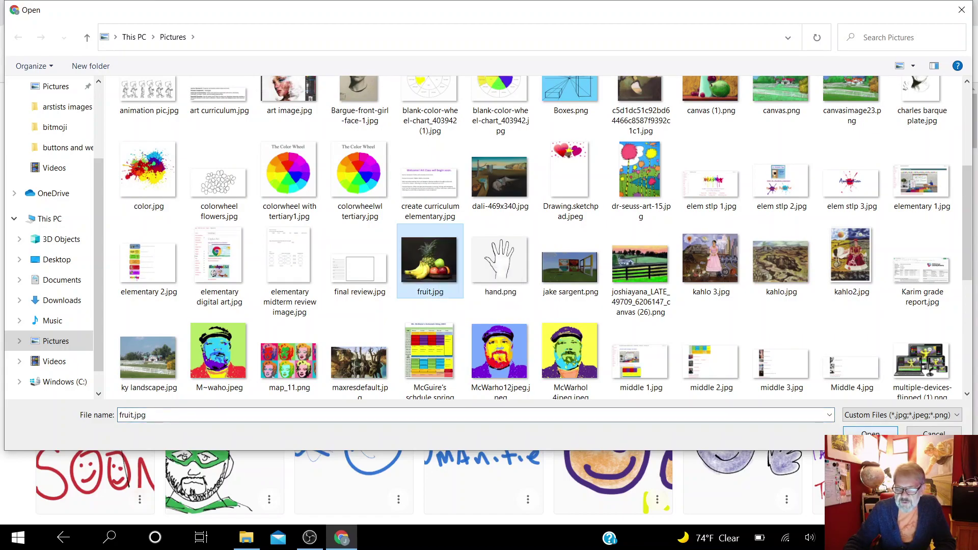
click(870, 434)
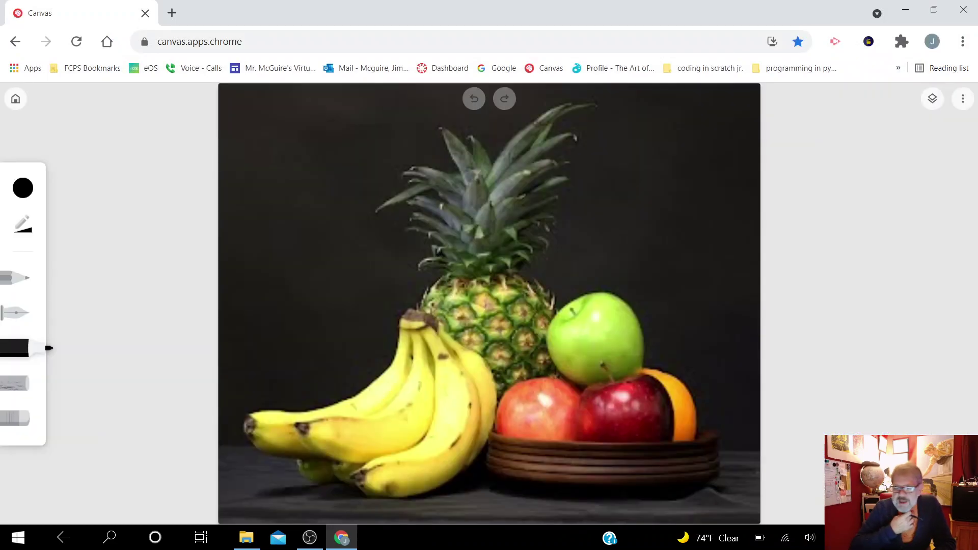
Show the fruit drawing's layers and add three new empty layers above the photo
click(933, 99)
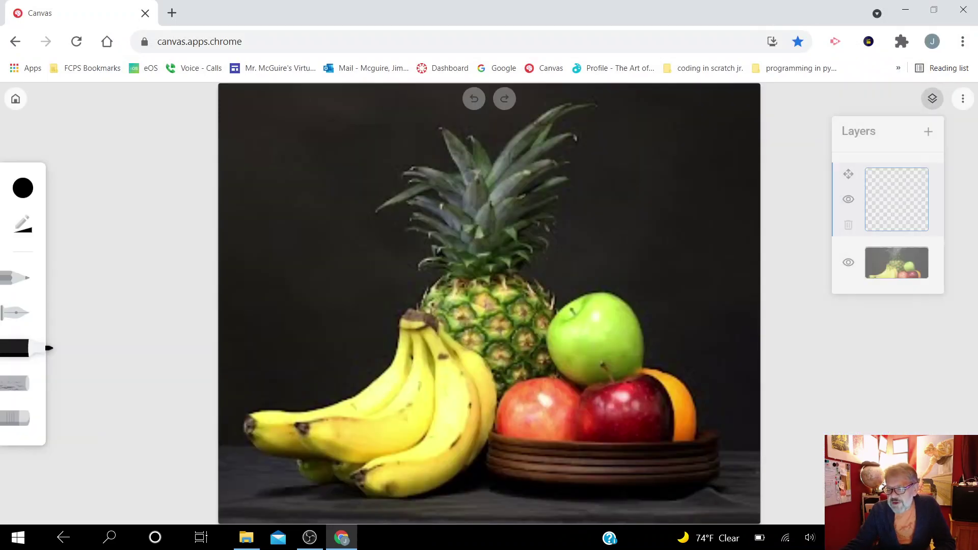
click(928, 131)
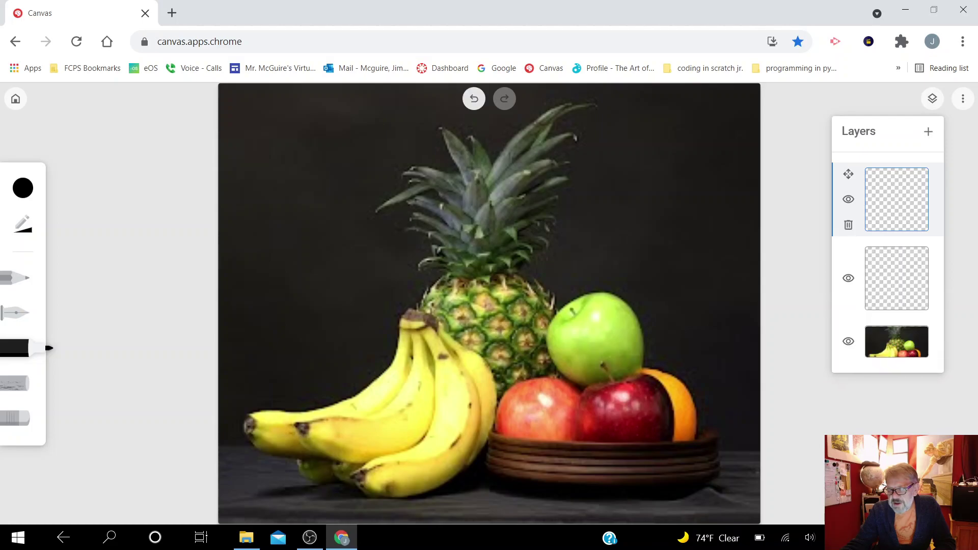
click(929, 131)
click(928, 132)
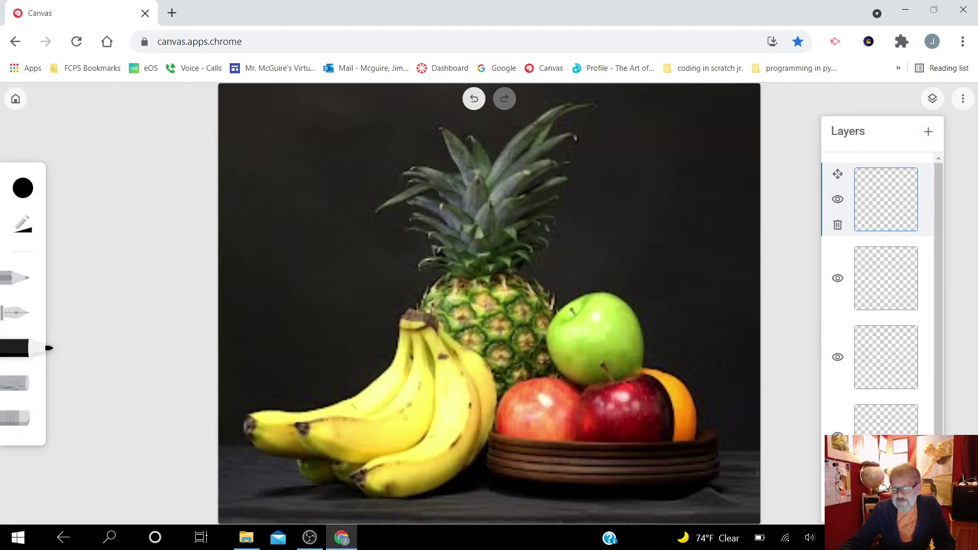
Select the second layer from the top and set up a black pencil with a small size and full opacity
click(887, 278)
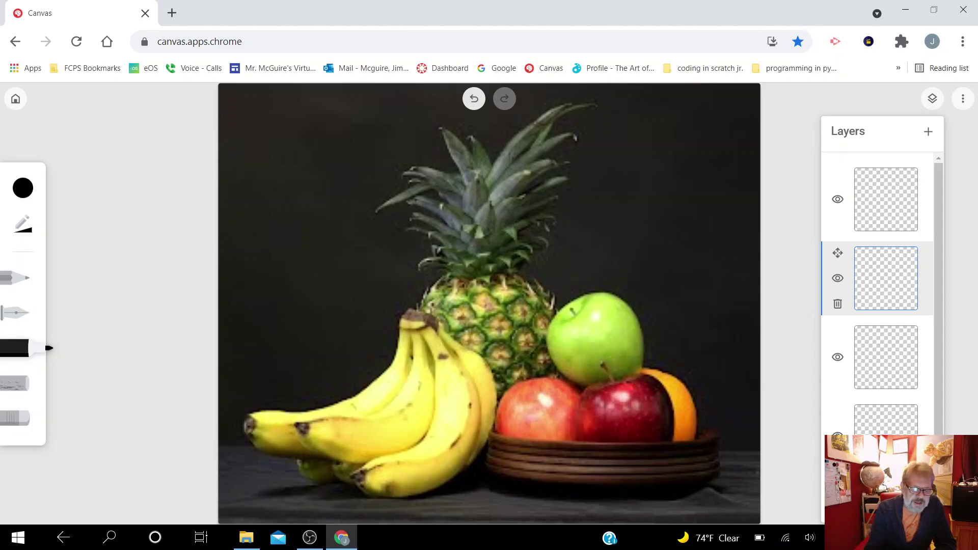
click(17, 278)
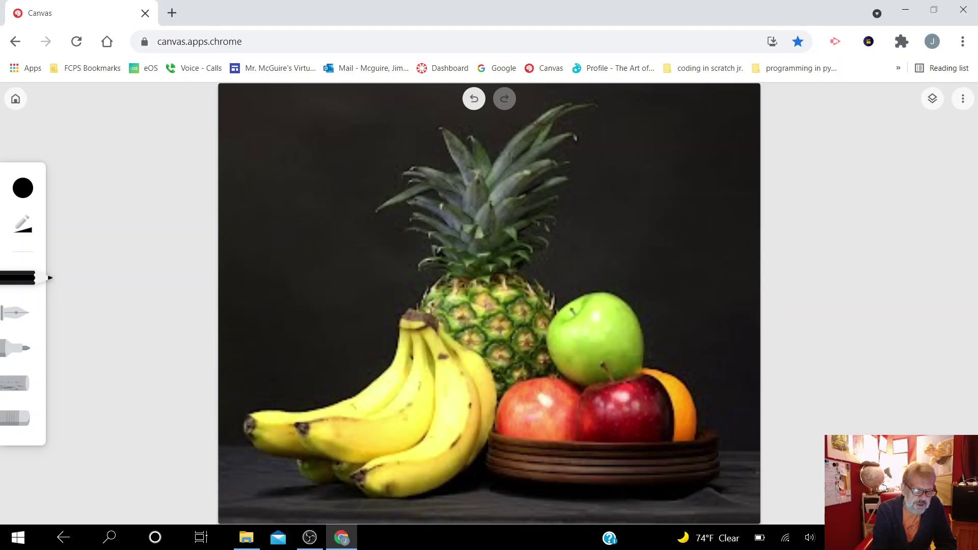
click(22, 224)
drag(131, 208, 120, 209)
drag(191, 239, 217, 239)
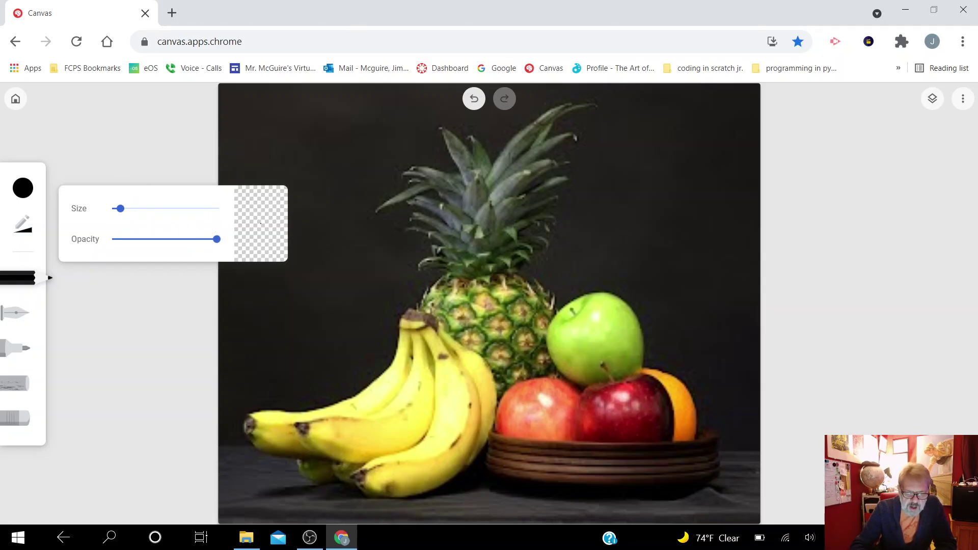
click(23, 224)
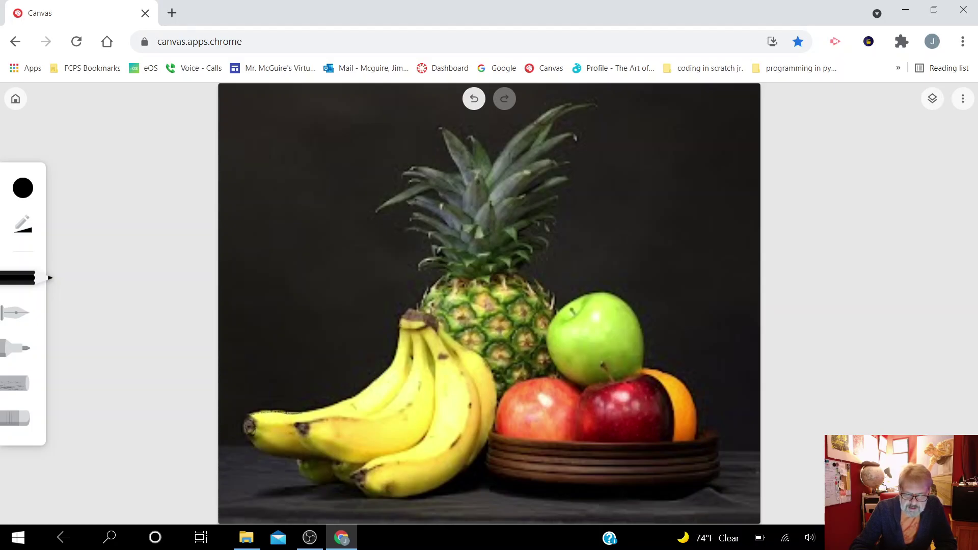
Trace the outlines of the banana bunch and the shadow beneath it with the pencil
mouse_move(401, 325)
mouse_down()
mouse_move(412, 310)
mouse_move(436, 314)
mouse_move(427, 317)
mouse_move(438, 327)
mouse_move(407, 329)
mouse_move(402, 379)
mouse_move(365, 413)
mouse_move(292, 430)
mouse_move(309, 451)
mouse_move(347, 461)
mouse_move(307, 436)
mouse_move(308, 421)
mouse_move(382, 417)
mouse_move(415, 392)
mouse_move(414, 376)
mouse_up()
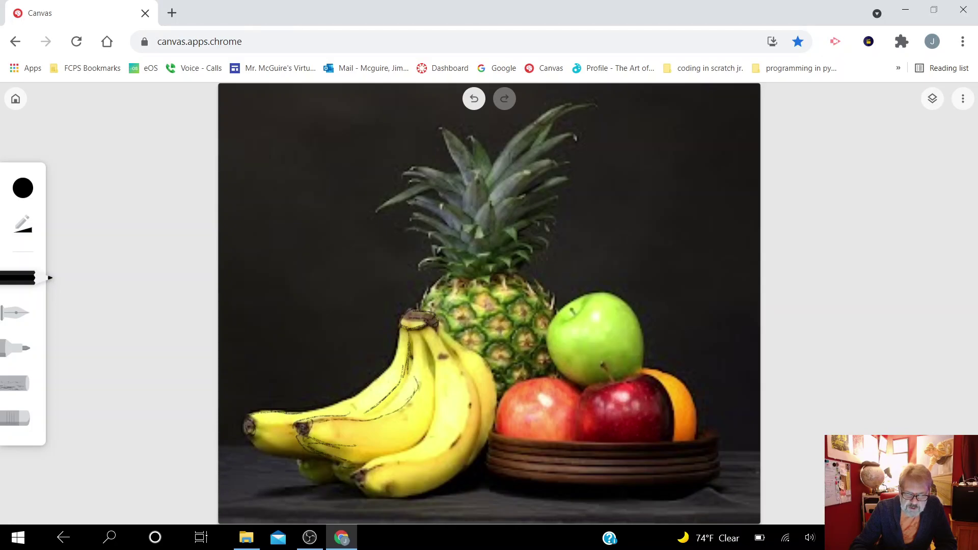
mouse_move(424, 342)
mouse_down()
mouse_move(435, 373)
mouse_move(428, 433)
mouse_move(368, 462)
mouse_up()
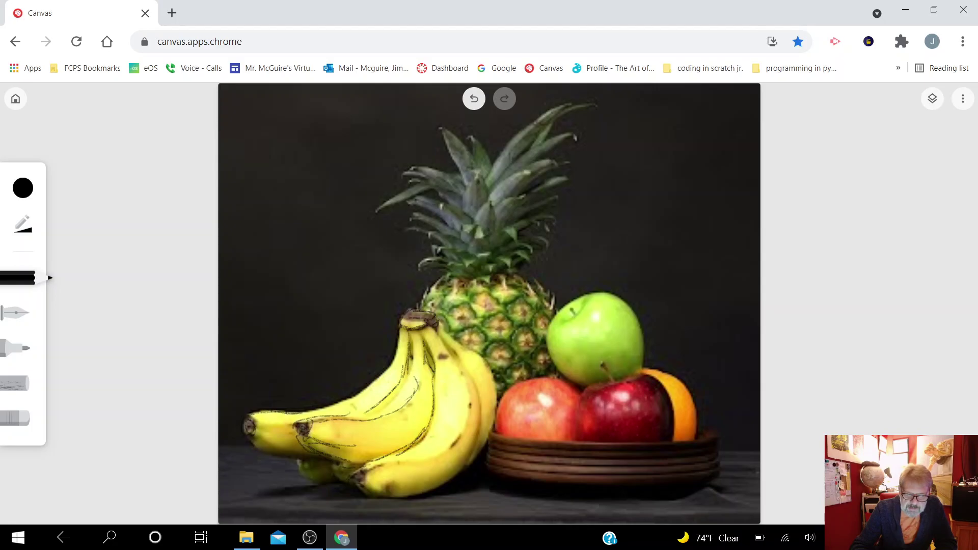
drag(377, 497, 436, 489)
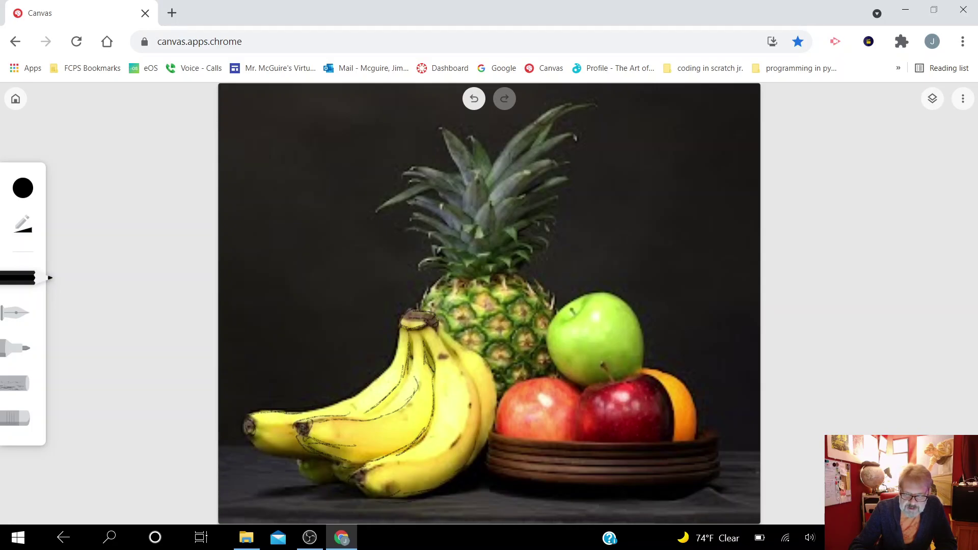
drag(448, 351, 474, 445)
drag(495, 405, 487, 433)
mouse_move(492, 379)
mouse_down()
mouse_move(474, 349)
mouse_move(496, 423)
mouse_up()
mouse_move(464, 345)
mouse_down()
mouse_move(477, 351)
mouse_move(457, 340)
mouse_up()
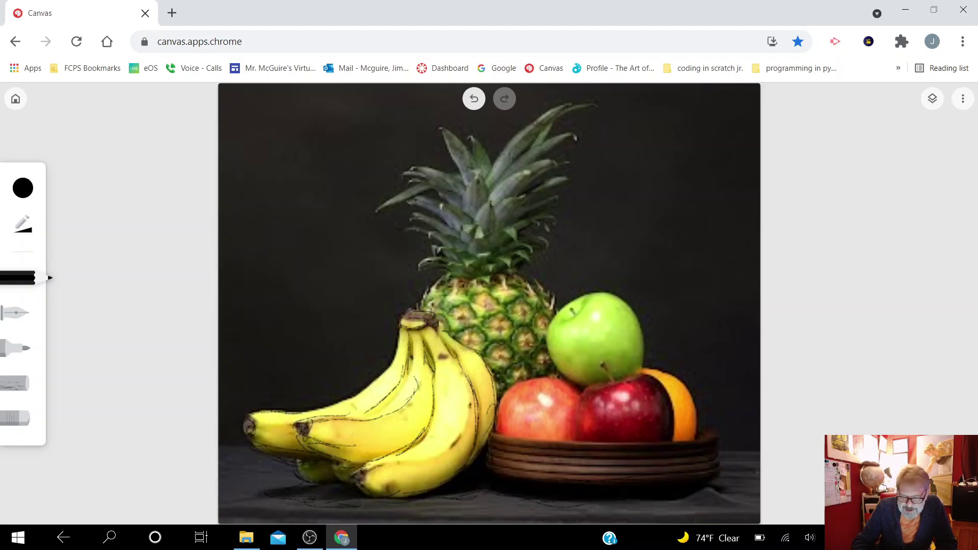
Try tracing the plate's upper rim beneath the red apples, and undo those strokes
mouse_move(497, 432)
mouse_down()
mouse_move(579, 439)
mouse_move(566, 437)
mouse_up()
drag(517, 435, 574, 440)
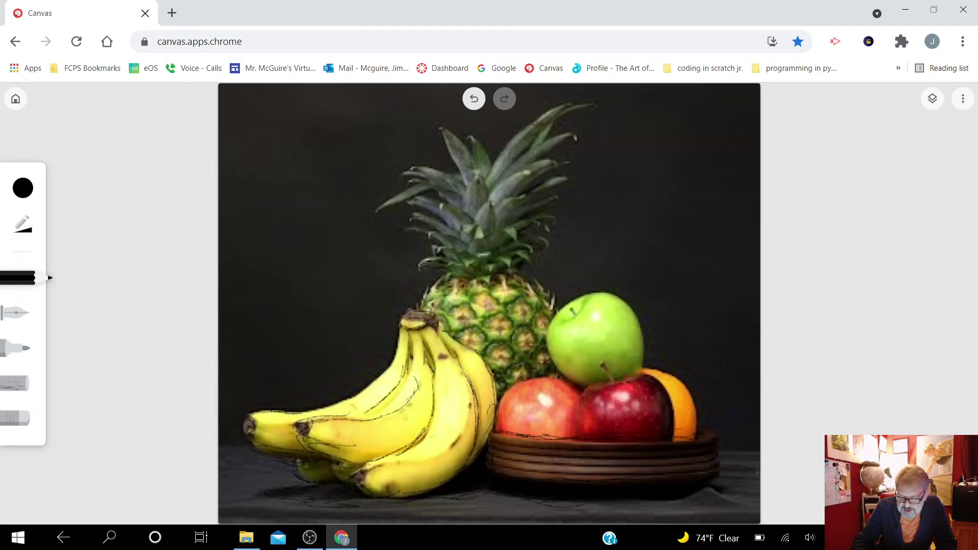
click(474, 99)
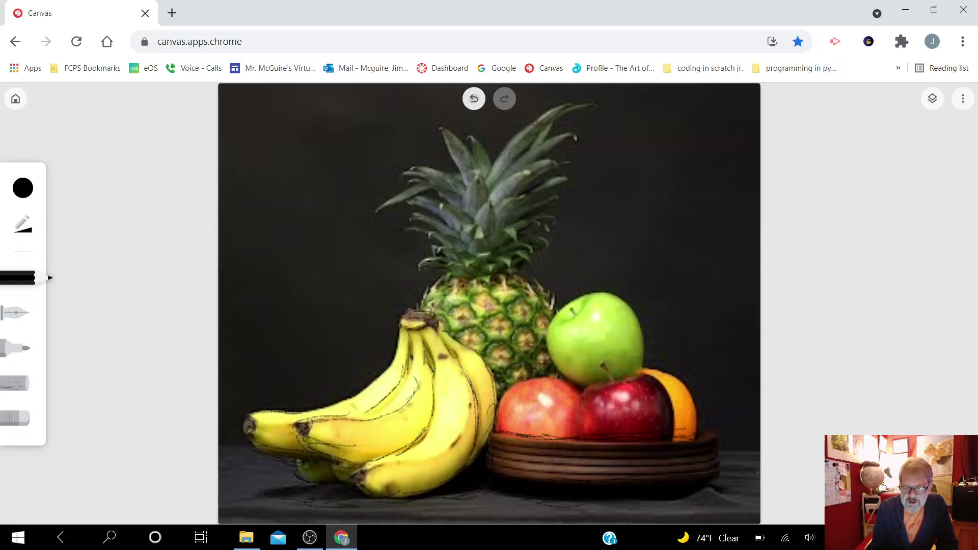
click(475, 98)
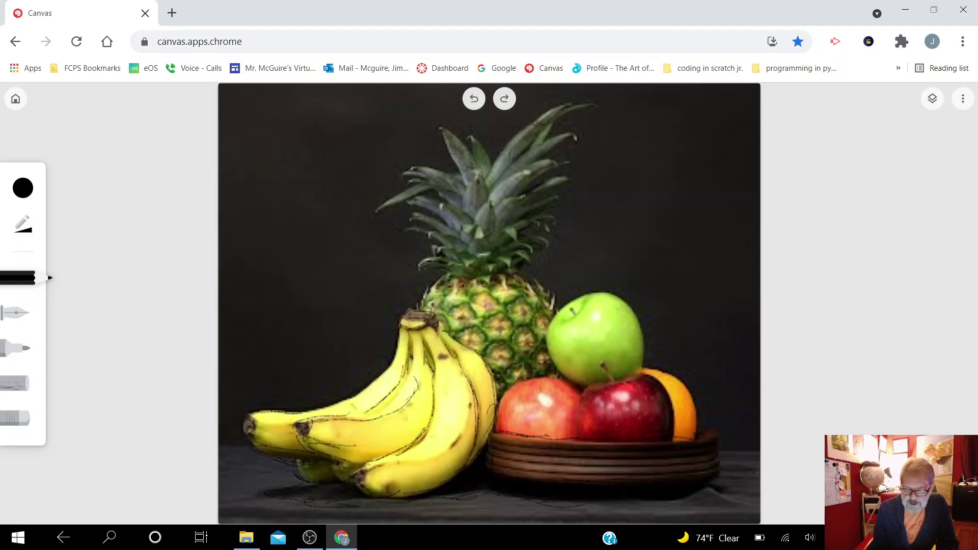
key(ctrl+z)
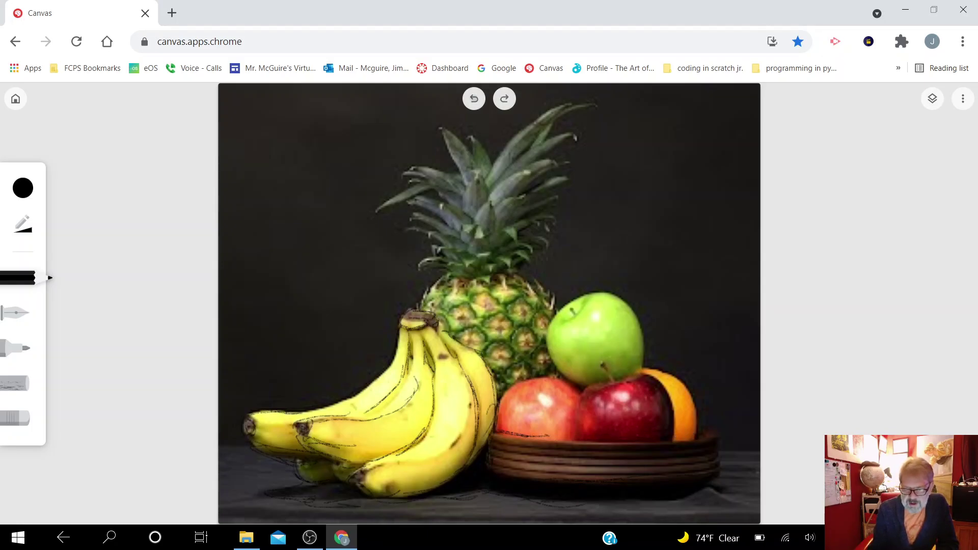
key(ctrl+z)
Trace the upper rim and the stacked edges of the brown plates with the pencil
drag(497, 434, 563, 438)
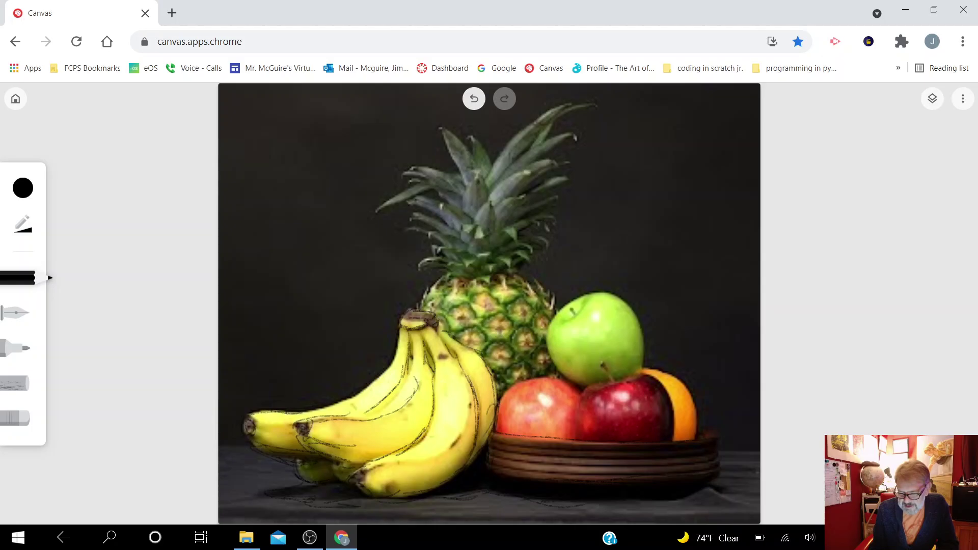
drag(566, 461, 593, 462)
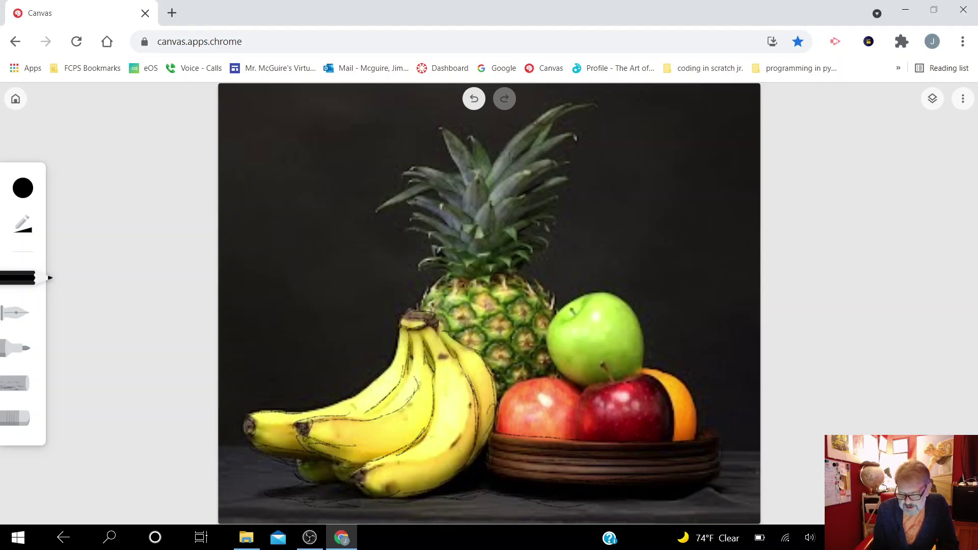
drag(533, 469, 563, 471)
Trace the dark red apple's outline and stem, and the curved upper edge of the orange
drag(587, 392, 578, 437)
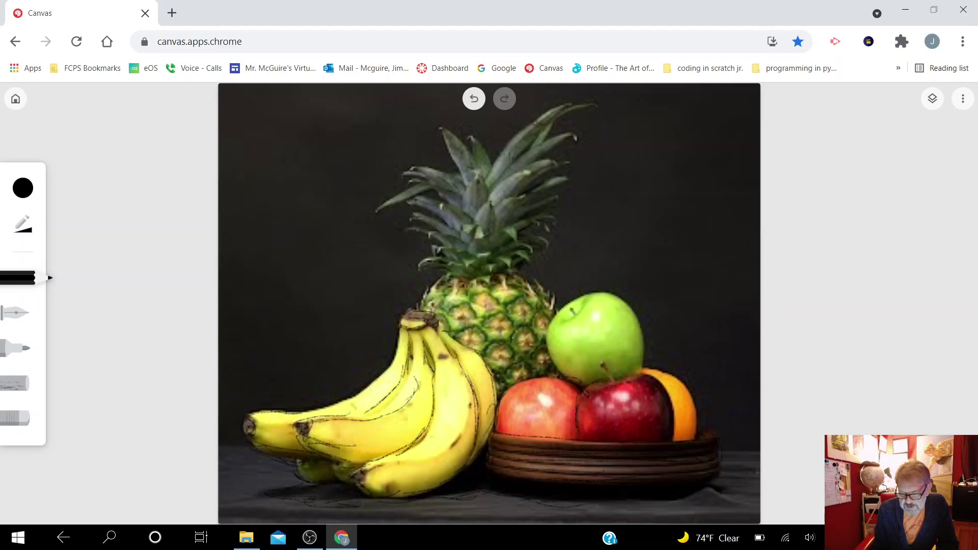
drag(607, 362, 615, 380)
drag(641, 371, 694, 405)
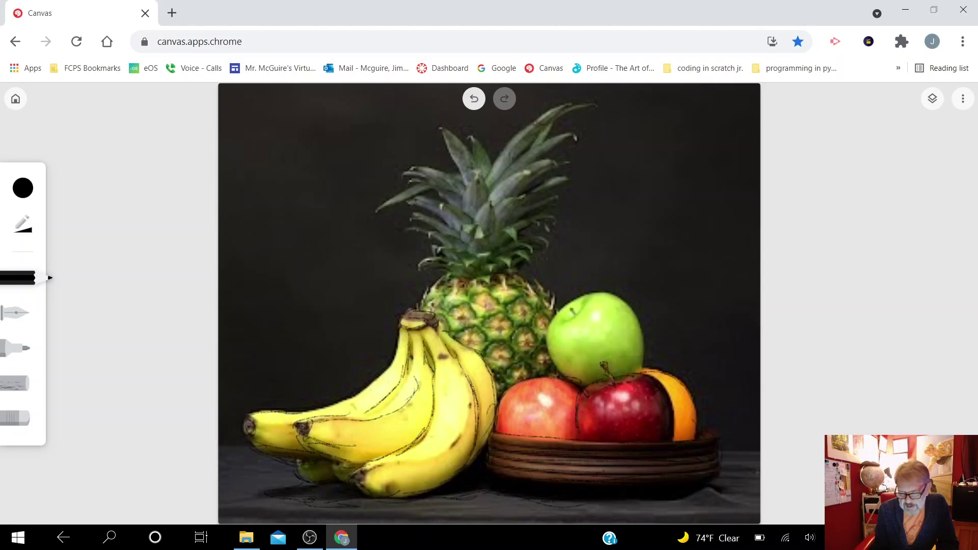
Trace the green apple's outline with several strokes along its edges, and sketch its stem hollow
drag(576, 302, 545, 331)
drag(557, 370, 550, 318)
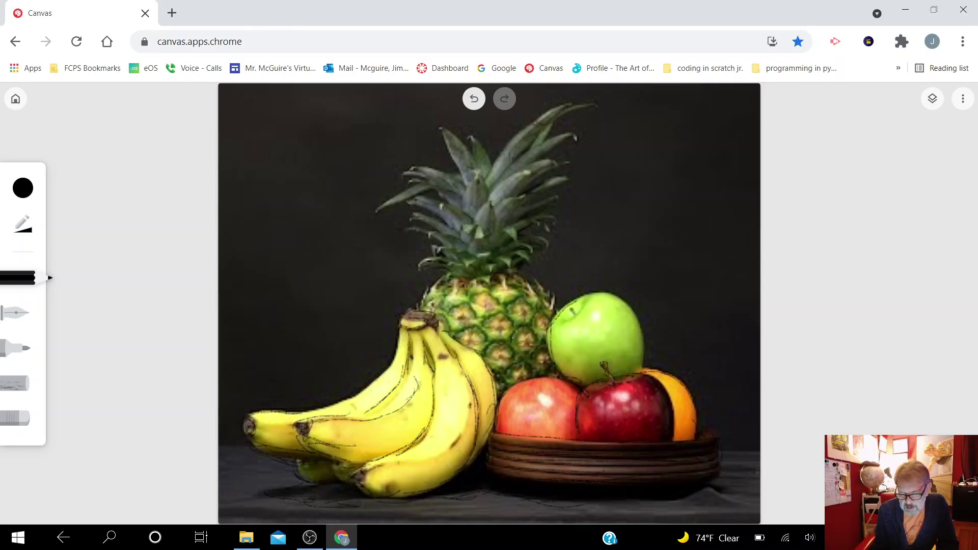
drag(620, 299, 636, 347)
drag(621, 308, 636, 369)
drag(625, 309, 642, 367)
drag(625, 306, 640, 328)
mouse_move(565, 320)
mouse_down()
mouse_move(581, 307)
mouse_move(567, 320)
mouse_up()
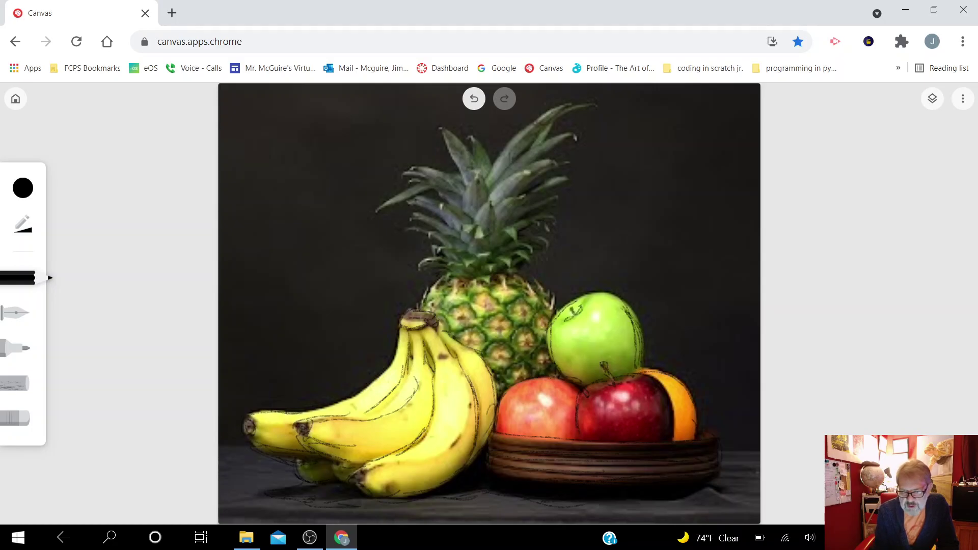
Trace the pineapple's upper edge and the leaves of its crown with the pencil
drag(539, 288, 548, 301)
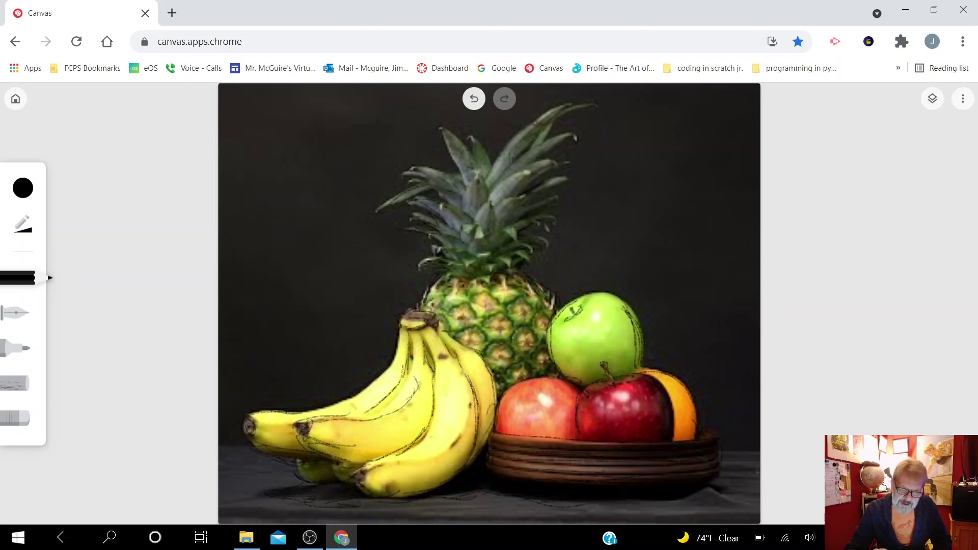
mouse_move(415, 167)
mouse_down()
mouse_move(447, 175)
mouse_move(448, 151)
mouse_up()
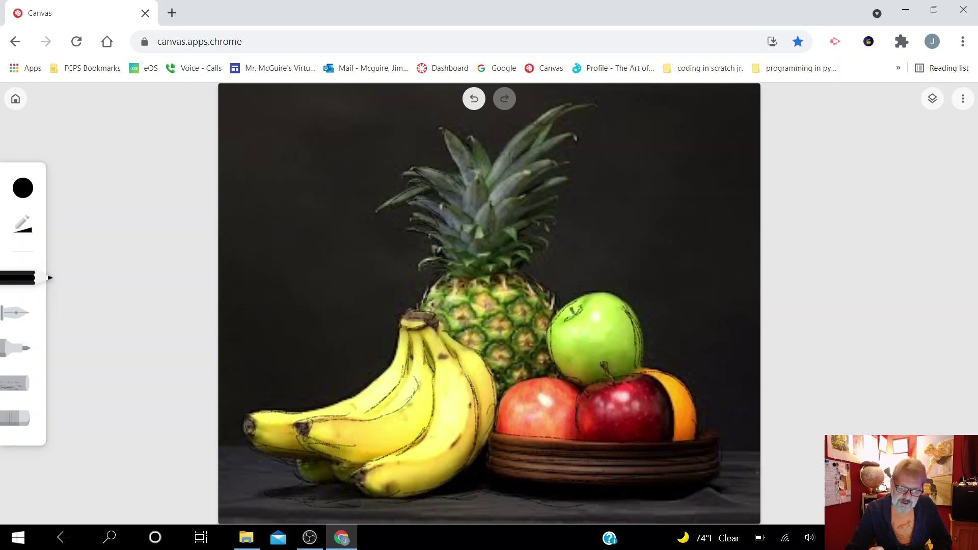
mouse_move(485, 168)
mouse_down()
mouse_move(562, 109)
mouse_move(532, 149)
mouse_move(554, 120)
mouse_up()
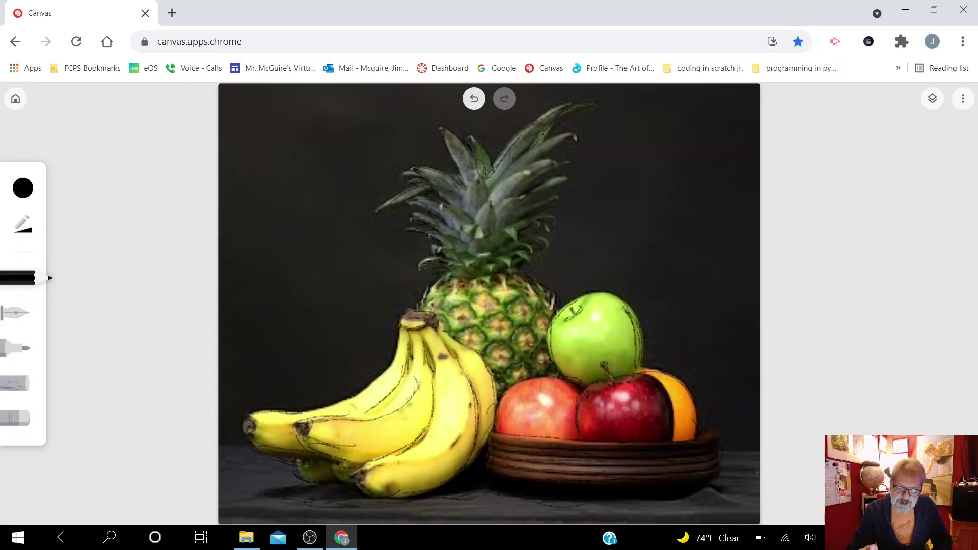
drag(515, 164, 568, 135)
drag(490, 198, 530, 171)
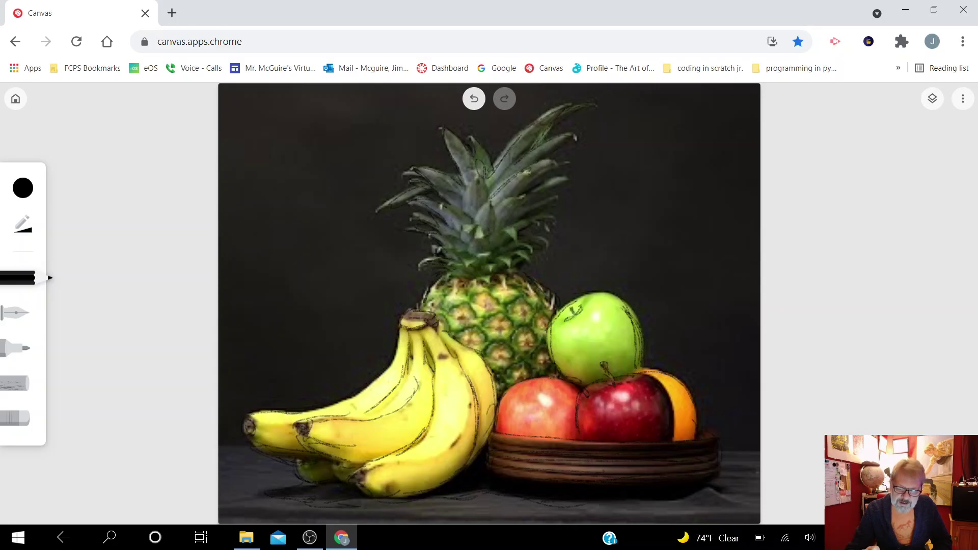
mouse_move(486, 205)
mouse_down()
mouse_move(476, 220)
mouse_move(485, 193)
mouse_move(485, 203)
mouse_up()
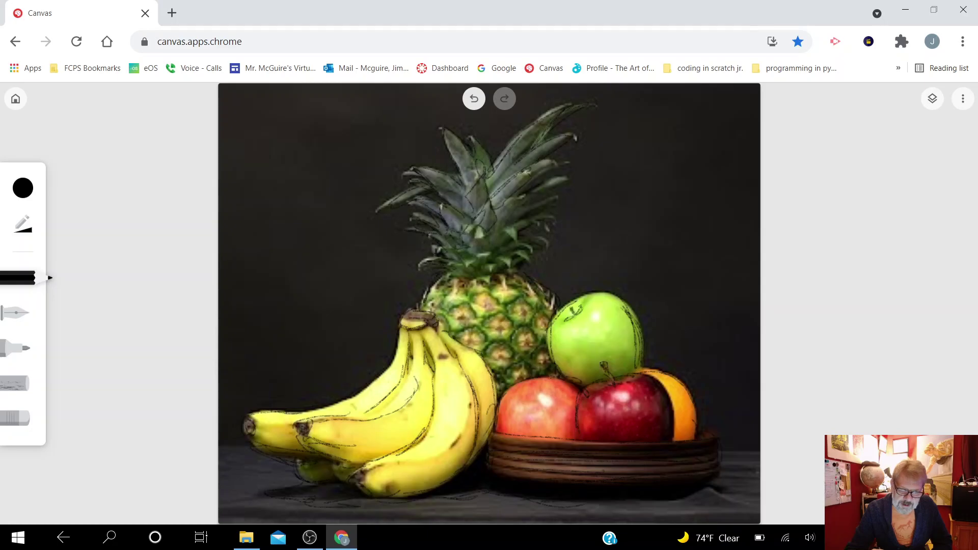
drag(466, 259, 477, 267)
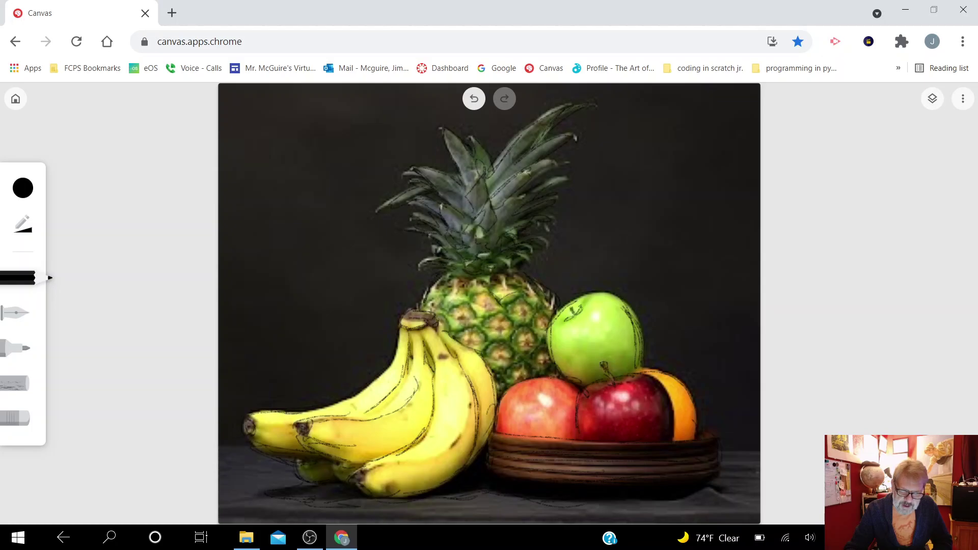
Trace the diamond pattern on the pineapple's skin, and sketch the cloth folds beneath the plates
drag(479, 317, 482, 293)
mouse_move(445, 297)
mouse_down()
mouse_move(430, 293)
mouse_move(440, 279)
mouse_move(429, 294)
mouse_move(485, 352)
mouse_move(511, 338)
mouse_up()
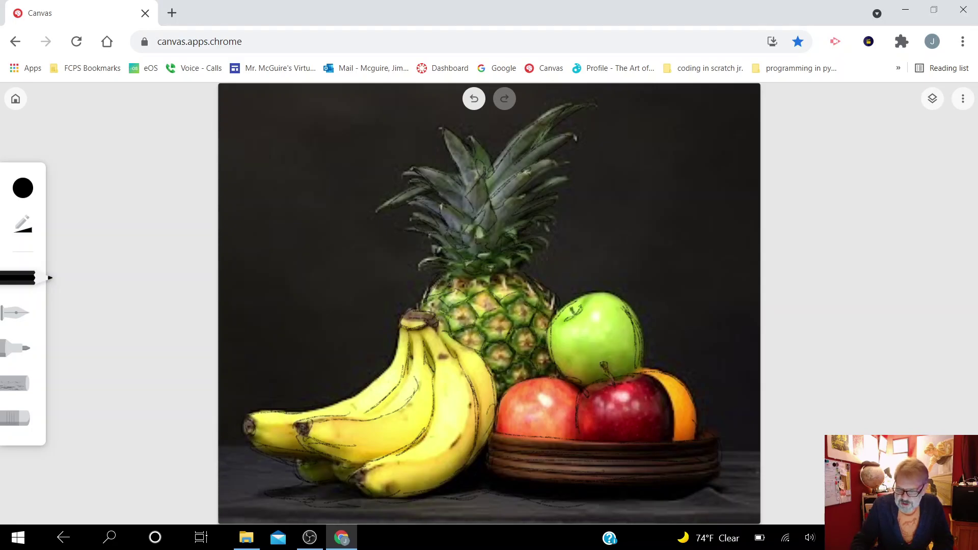
drag(586, 506, 692, 507)
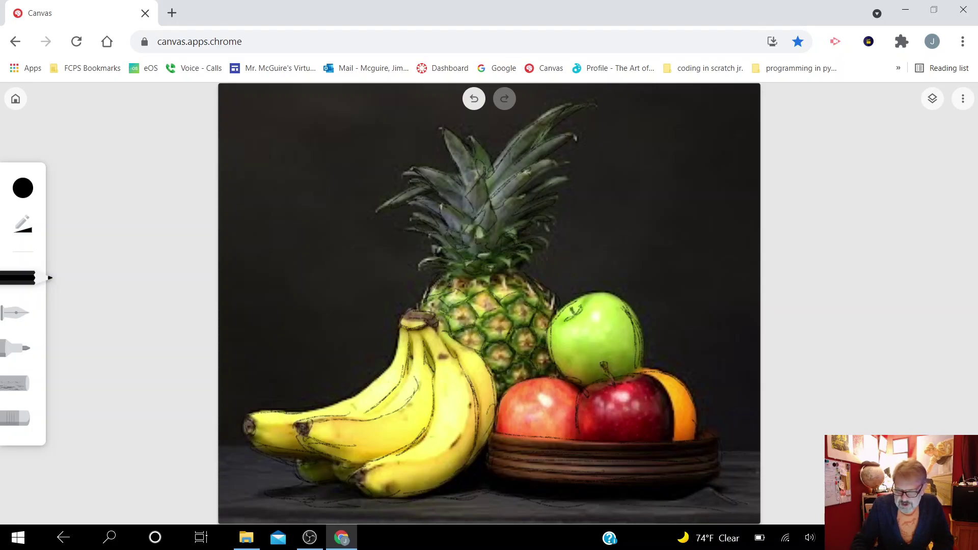
drag(491, 504, 547, 508)
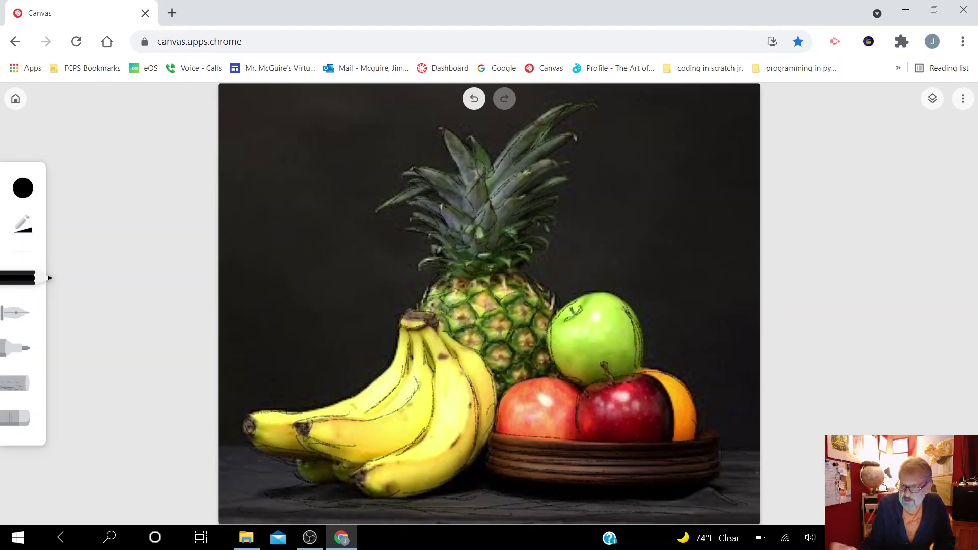
Hide the fruit photo layer to view the traced lines alone, and show it again
click(932, 99)
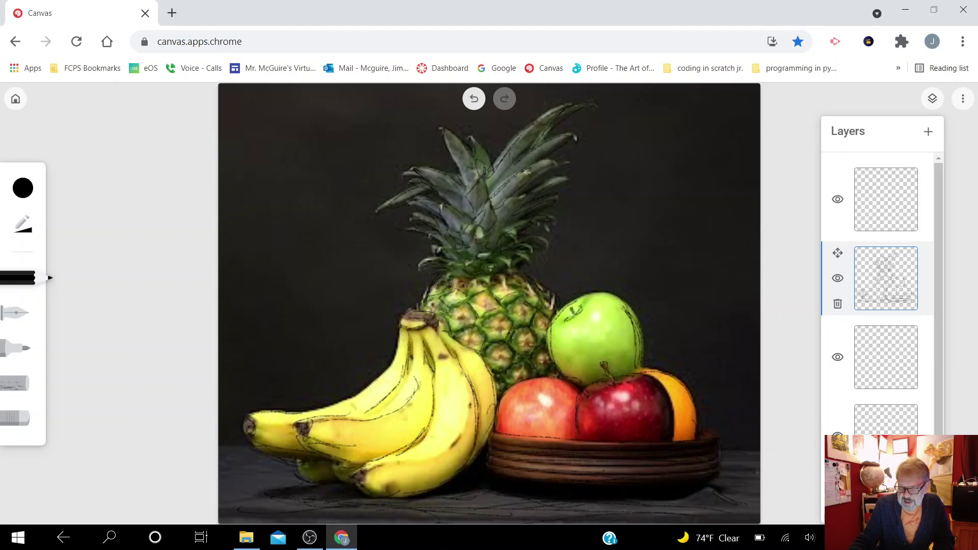
click(838, 516)
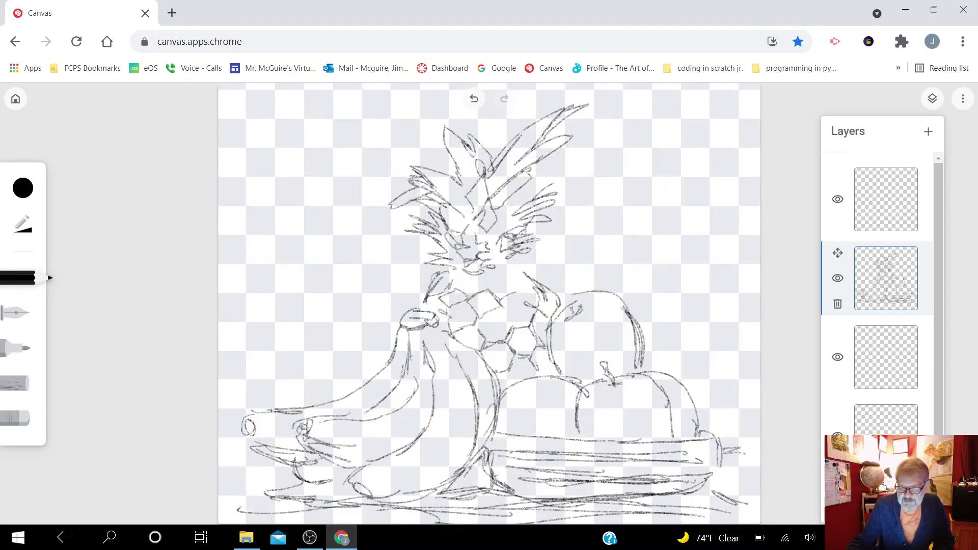
click(838, 515)
click(933, 98)
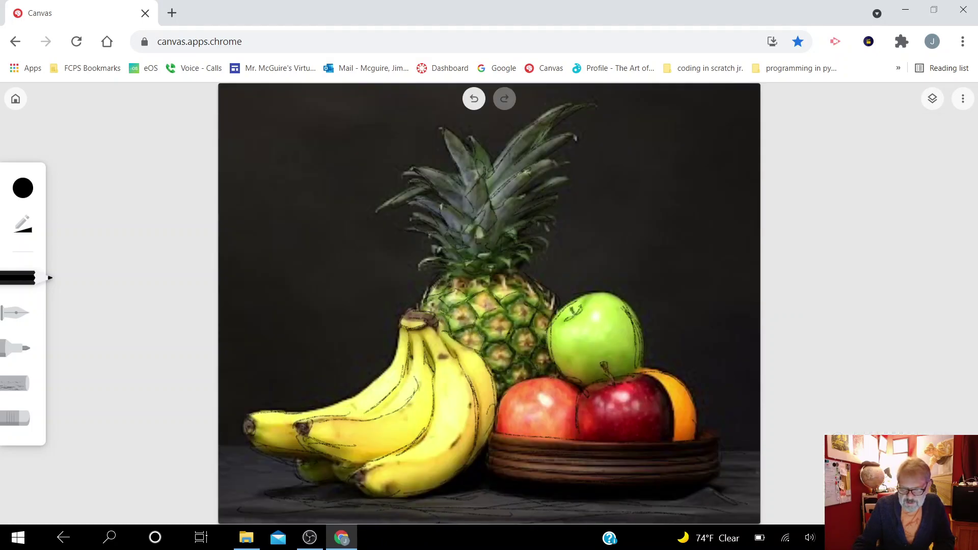
Make the fourth layer from the top, below the line tracing, active and switch to the chalk tool
click(933, 98)
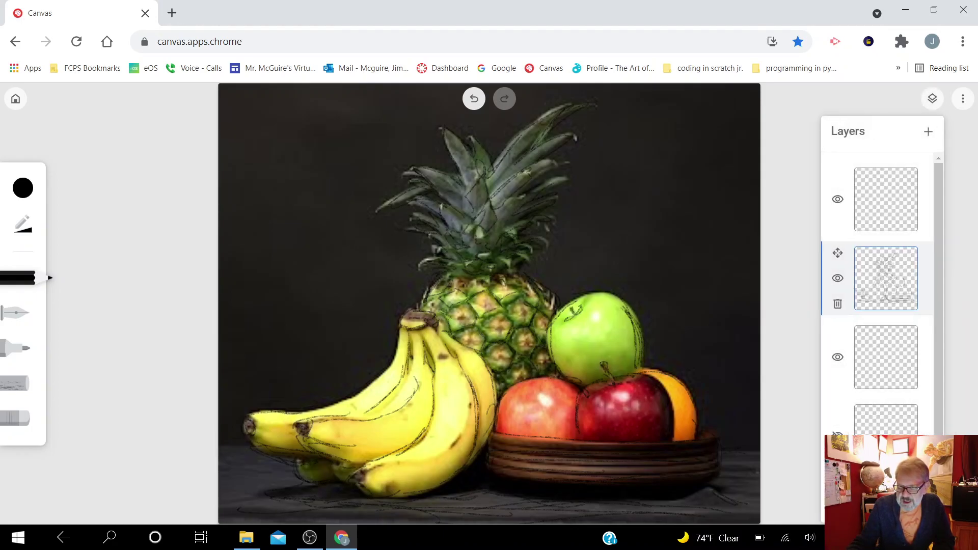
click(886, 436)
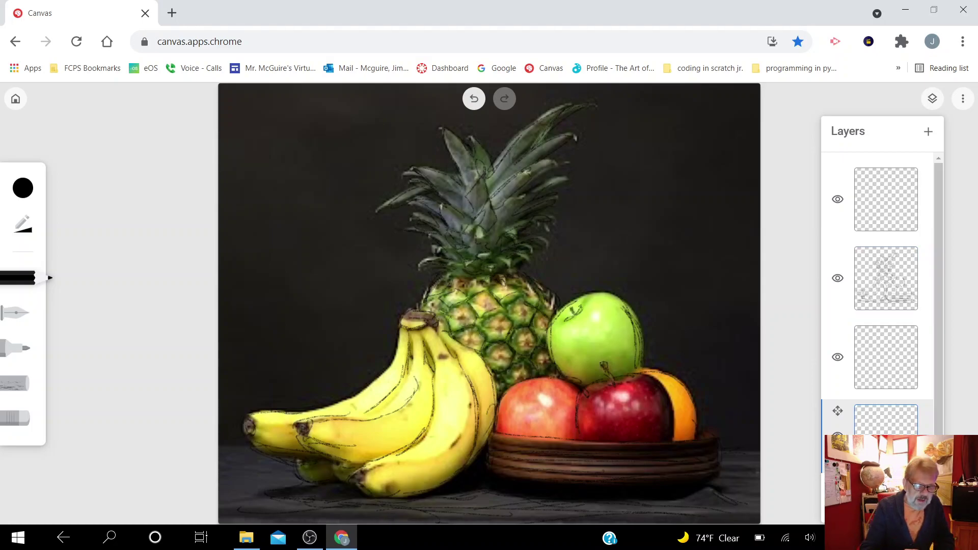
click(17, 383)
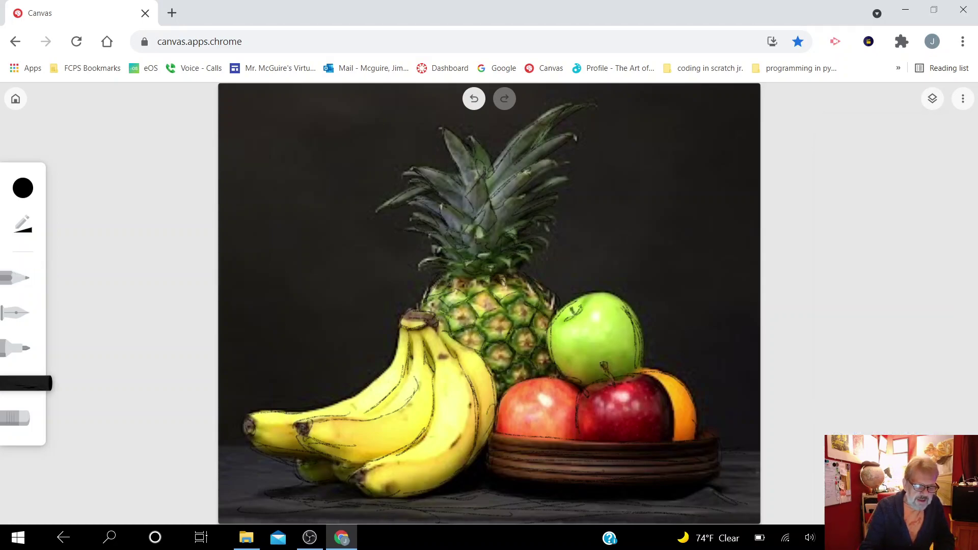
Try the dark blue #2b2fa5 as a custom chalk colour, and set the colour to bright yellow #d7de04
click(23, 188)
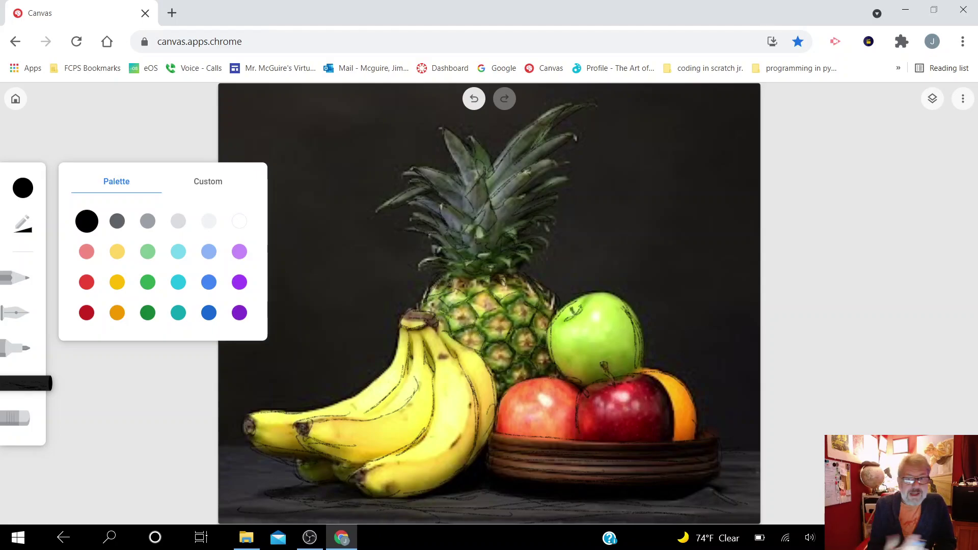
click(207, 181)
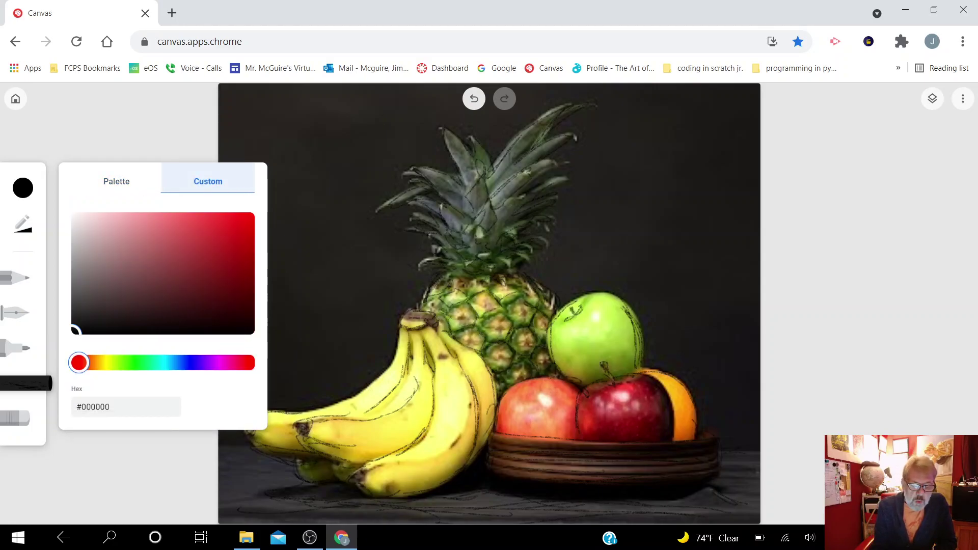
drag(79, 363, 190, 363)
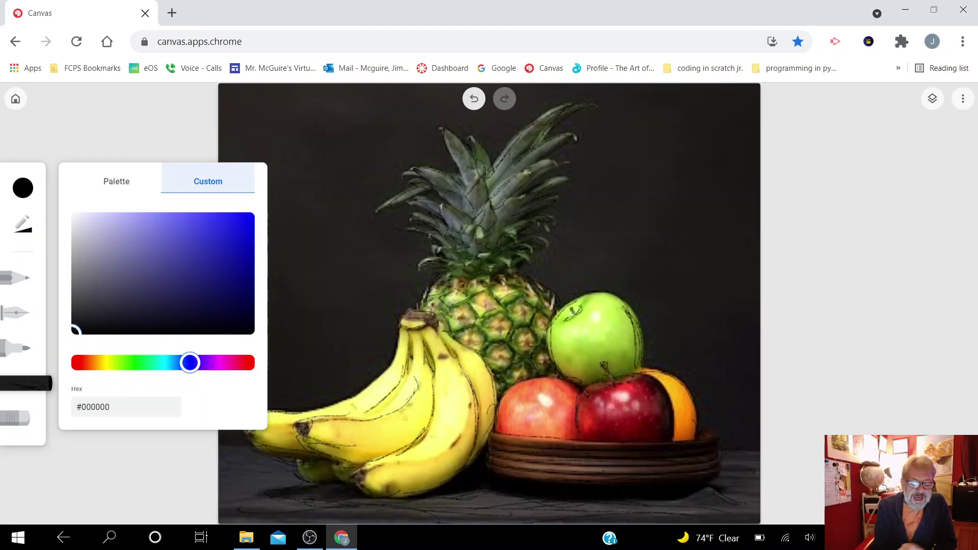
drag(75, 331, 207, 256)
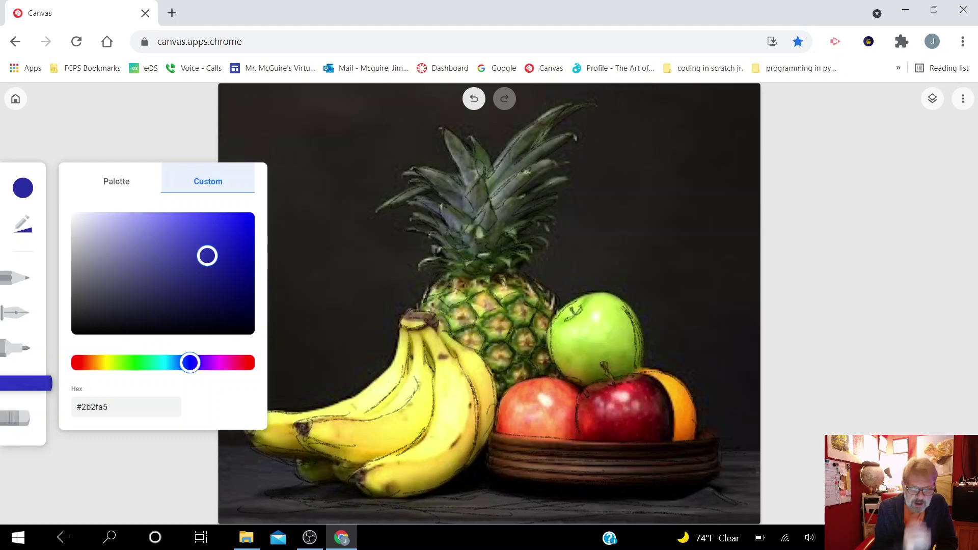
drag(190, 363, 109, 363)
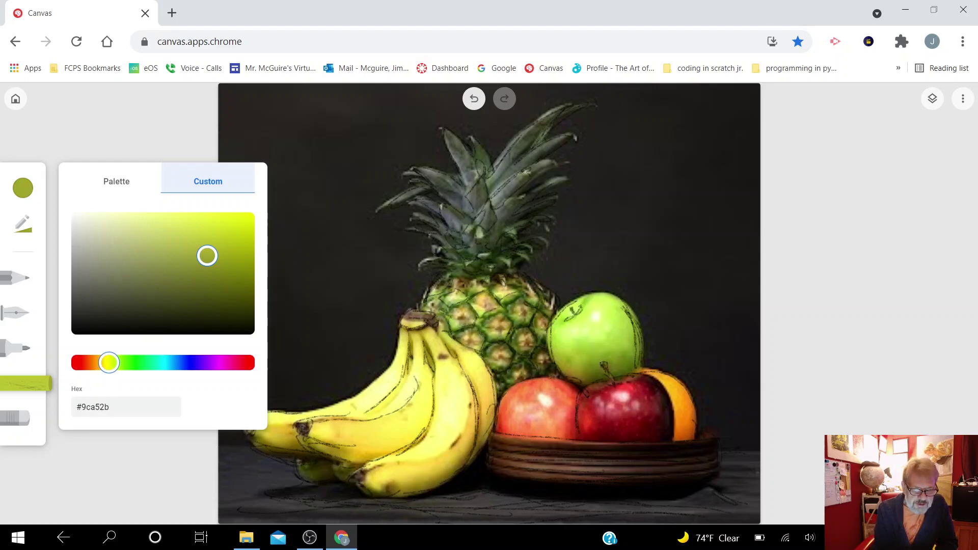
drag(109, 363, 108, 362)
click(245, 219)
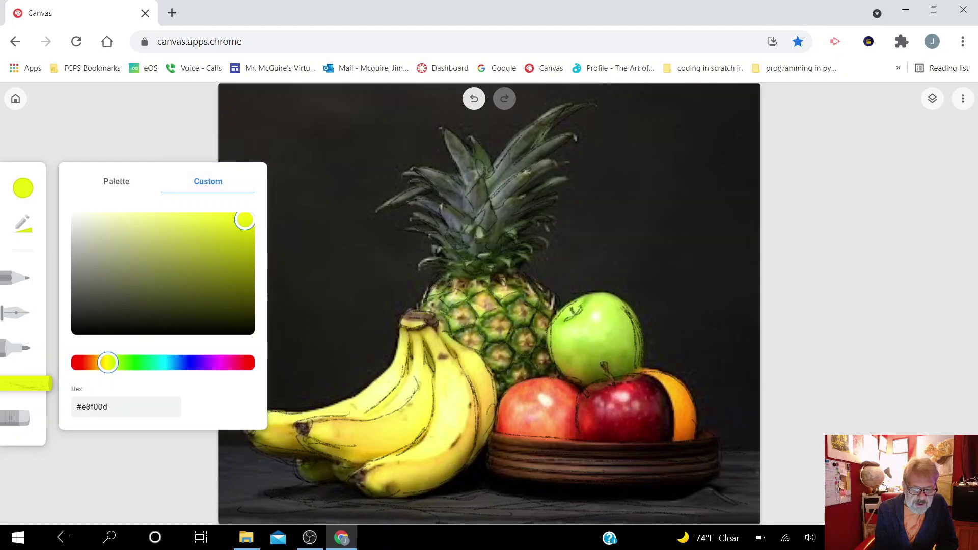
mouse_move(245, 220)
mouse_down()
mouse_move(247, 244)
mouse_move(250, 229)
mouse_up()
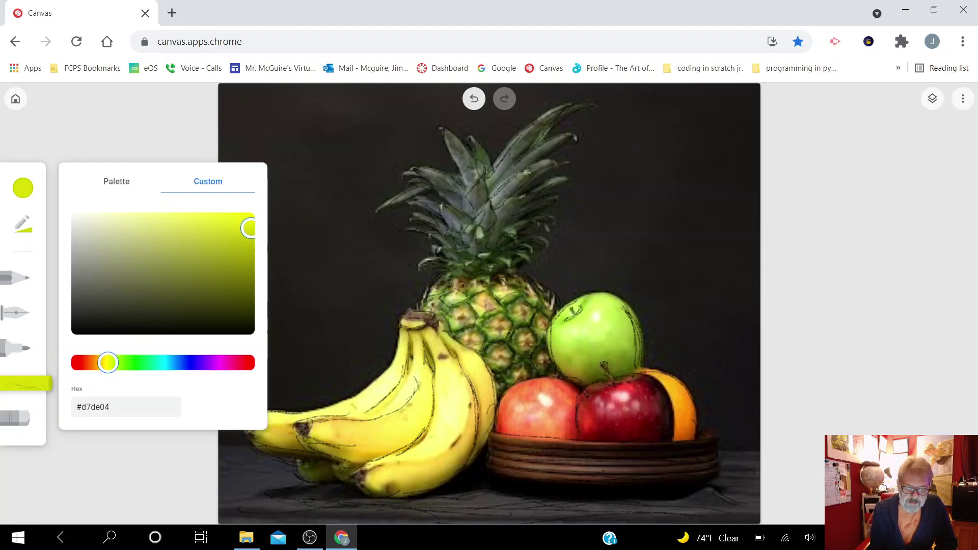
Colour the whole bunch of bananas with yellow chalk strokes, including the lower ones in shadow
click(385, 402)
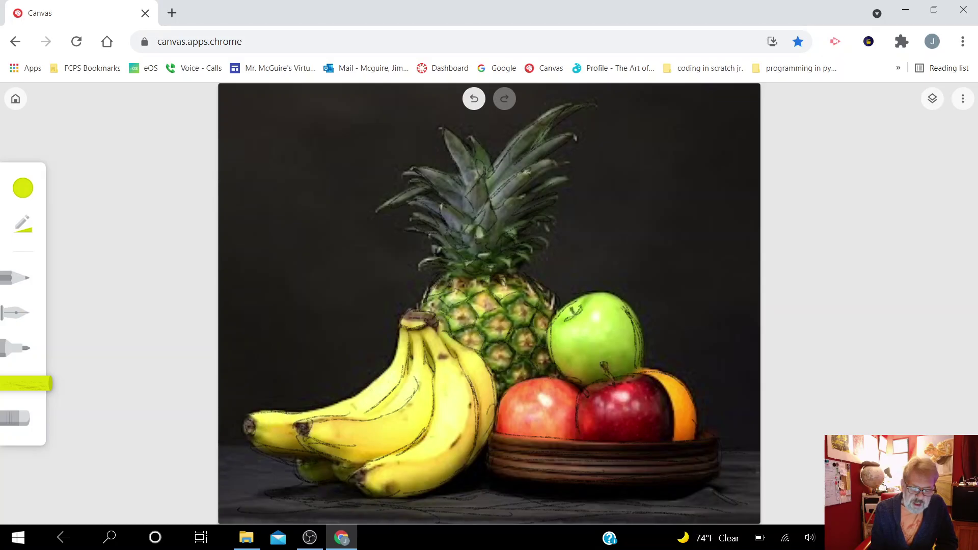
mouse_move(389, 398)
mouse_down()
mouse_move(357, 415)
mouse_move(386, 388)
mouse_move(371, 393)
mouse_up()
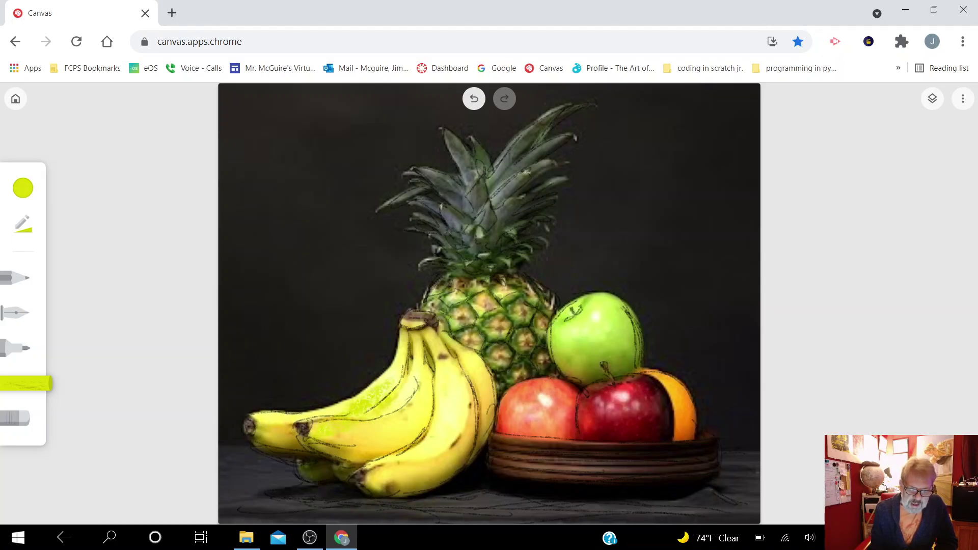
mouse_move(296, 418)
mouse_down()
mouse_move(253, 423)
mouse_move(306, 428)
mouse_move(342, 451)
mouse_move(270, 458)
mouse_move(326, 451)
mouse_move(305, 430)
mouse_up()
mouse_move(395, 385)
mouse_down()
mouse_move(401, 368)
mouse_move(388, 381)
mouse_move(416, 320)
mouse_move(447, 351)
mouse_move(479, 432)
mouse_move(466, 453)
mouse_move(458, 375)
mouse_move(429, 452)
mouse_move(439, 370)
mouse_move(419, 446)
mouse_up()
mouse_move(417, 380)
mouse_down()
mouse_move(374, 427)
mouse_move(377, 456)
mouse_move(364, 458)
mouse_up()
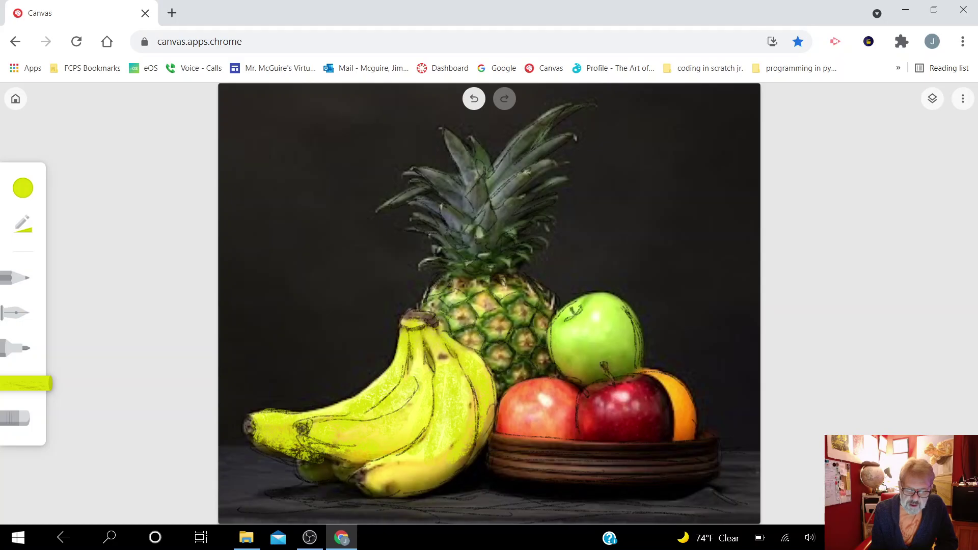
mouse_move(425, 459)
mouse_down()
mouse_move(368, 480)
mouse_move(444, 473)
mouse_move(390, 486)
mouse_move(456, 466)
mouse_move(486, 417)
mouse_move(465, 420)
mouse_up()
drag(448, 384, 440, 434)
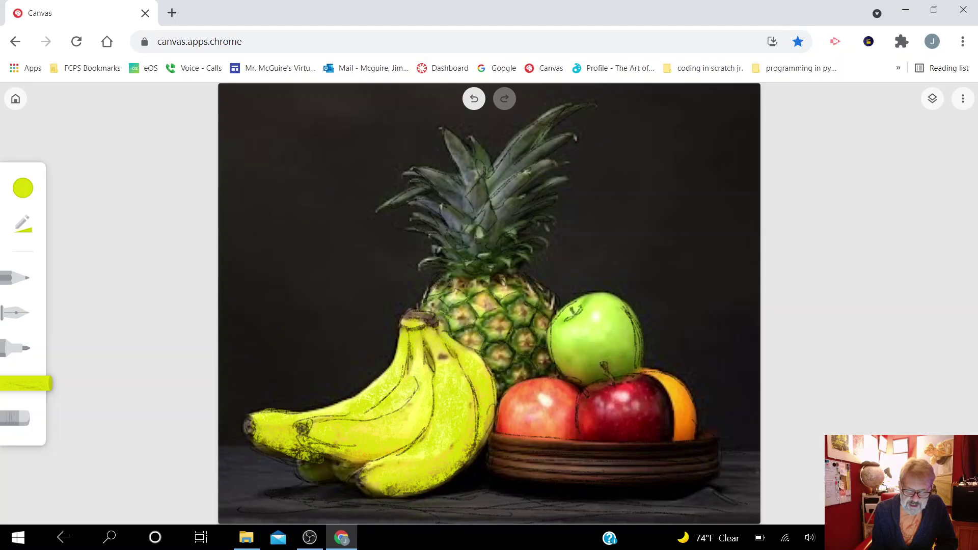
mouse_move(443, 353)
mouse_down()
mouse_move(453, 355)
mouse_move(414, 367)
mouse_up()
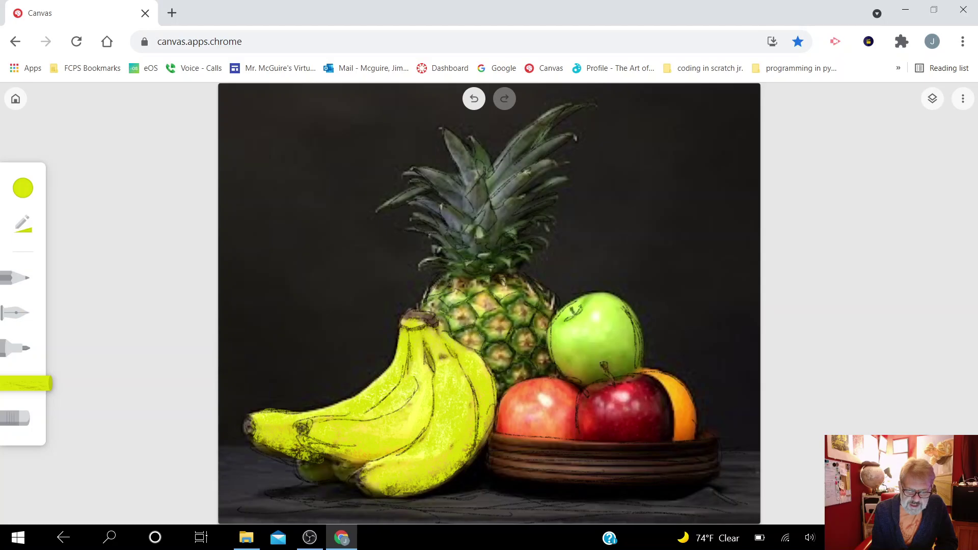
mouse_move(366, 461)
mouse_down()
mouse_move(305, 476)
mouse_move(260, 447)
mouse_up()
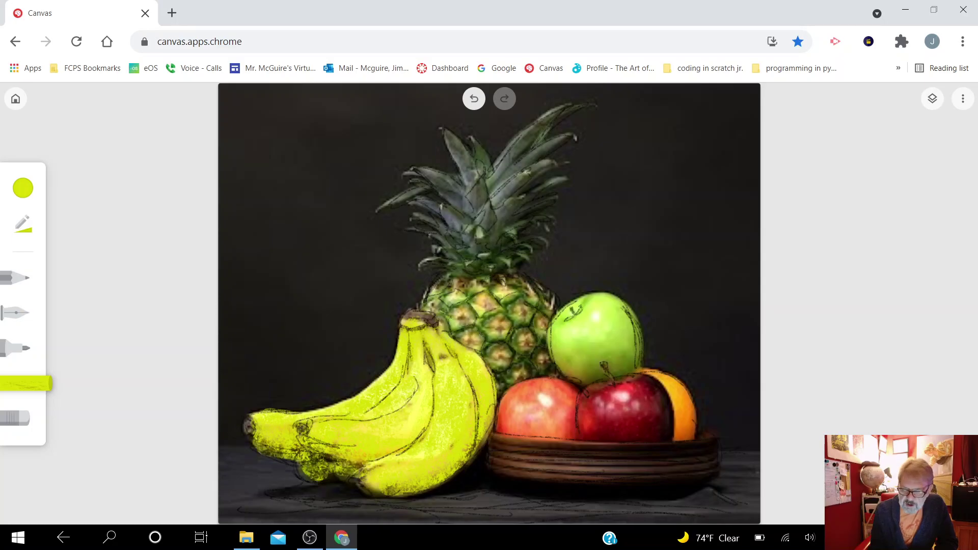
Set the chalk colour to orange #e38f08 and fill in the orange behind the dark red apple
click(23, 188)
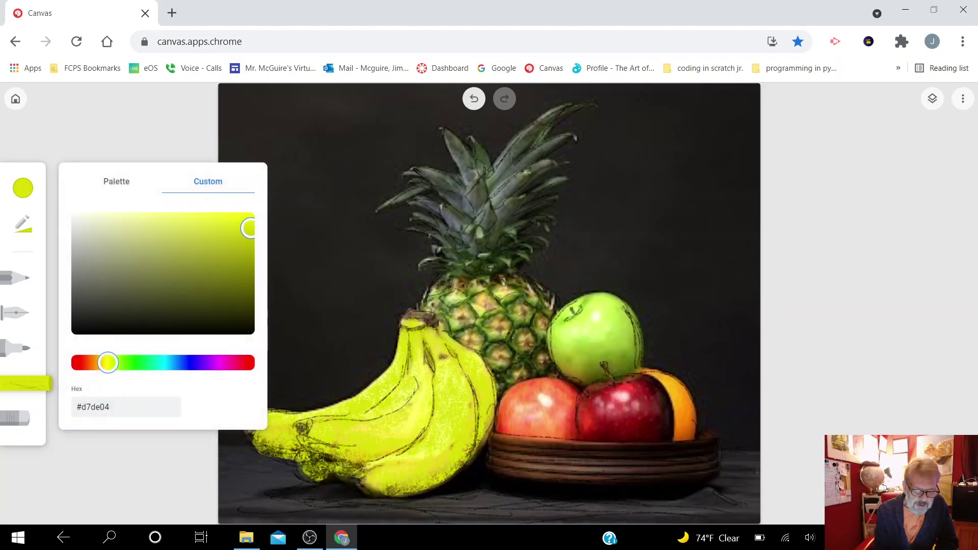
drag(108, 362, 98, 362)
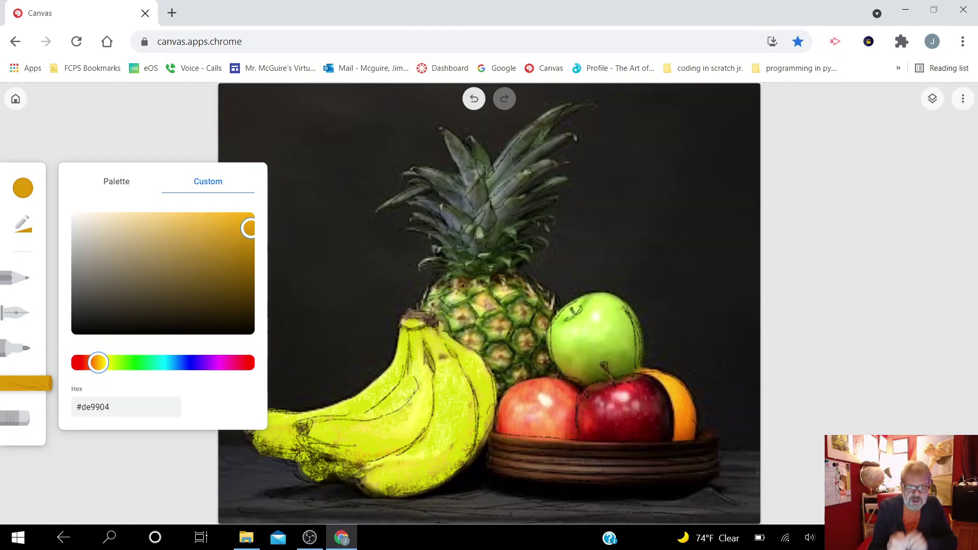
drag(99, 362, 97, 363)
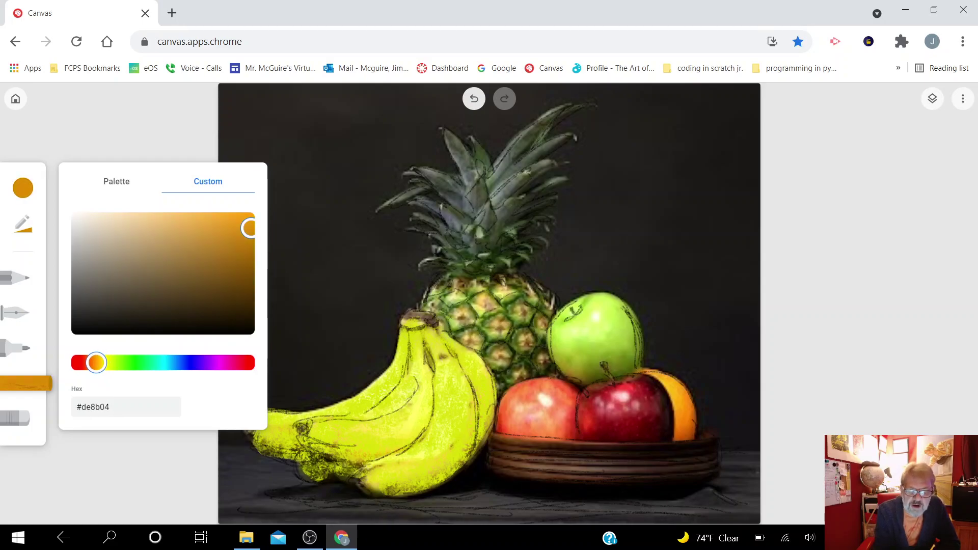
drag(250, 228, 247, 226)
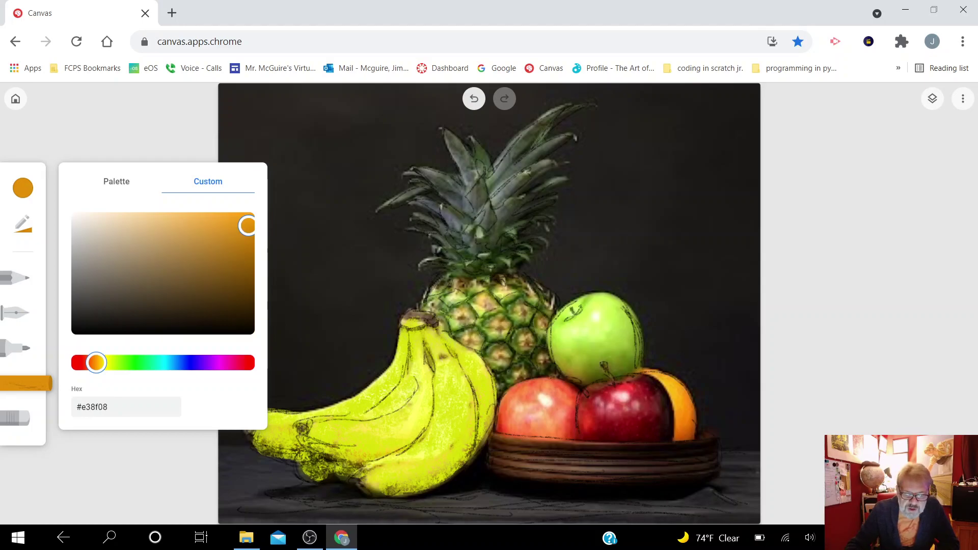
click(664, 383)
mouse_move(667, 387)
mouse_down()
mouse_move(652, 372)
mouse_move(670, 407)
mouse_up()
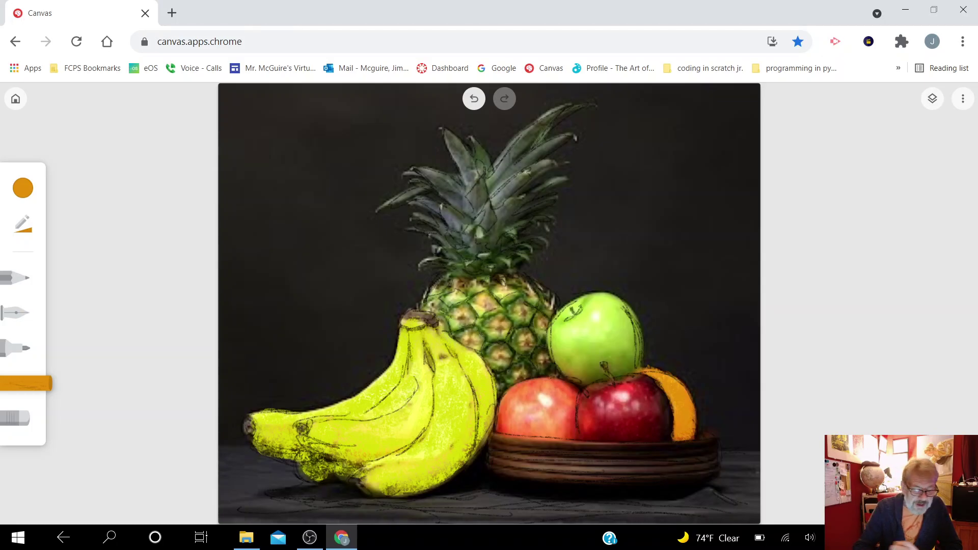
Set the chalk colour to red #ea0612 and colour over the dark red apple
click(23, 188)
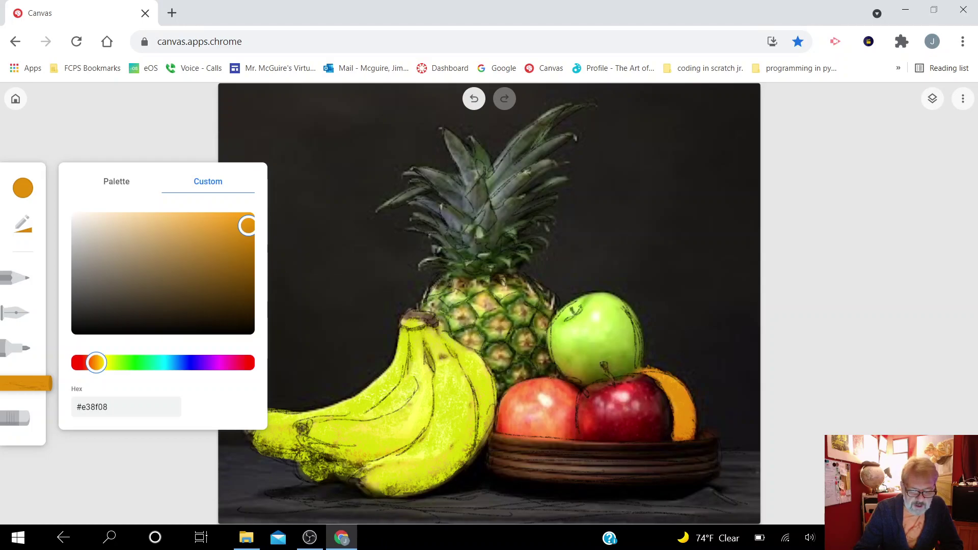
click(245, 362)
click(249, 223)
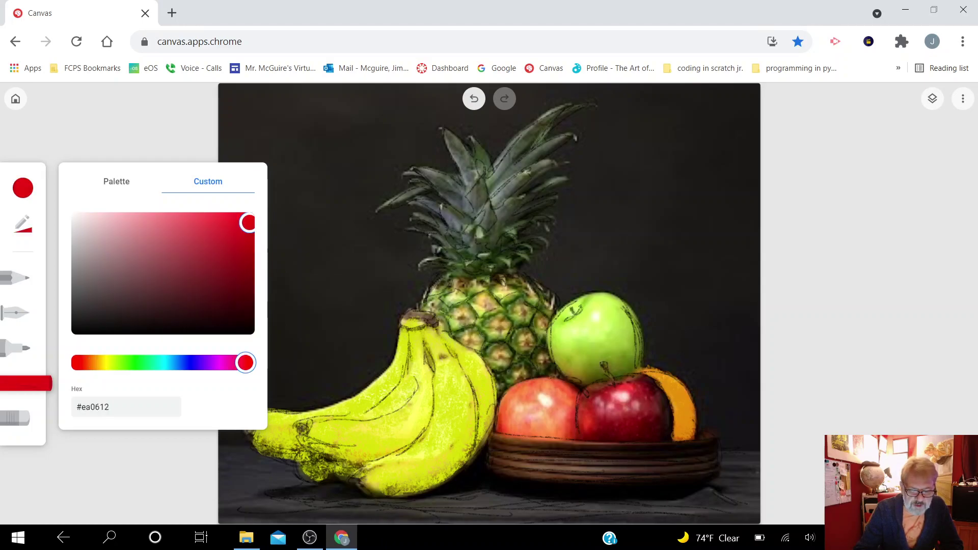
key(Escape)
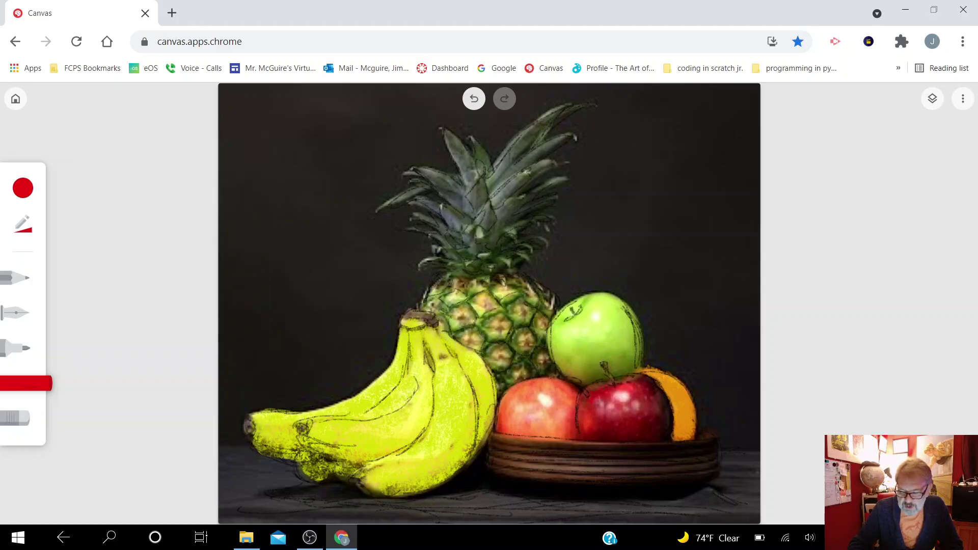
mouse_move(602, 398)
mouse_down()
mouse_move(595, 404)
mouse_move(633, 397)
mouse_move(619, 391)
mouse_up()
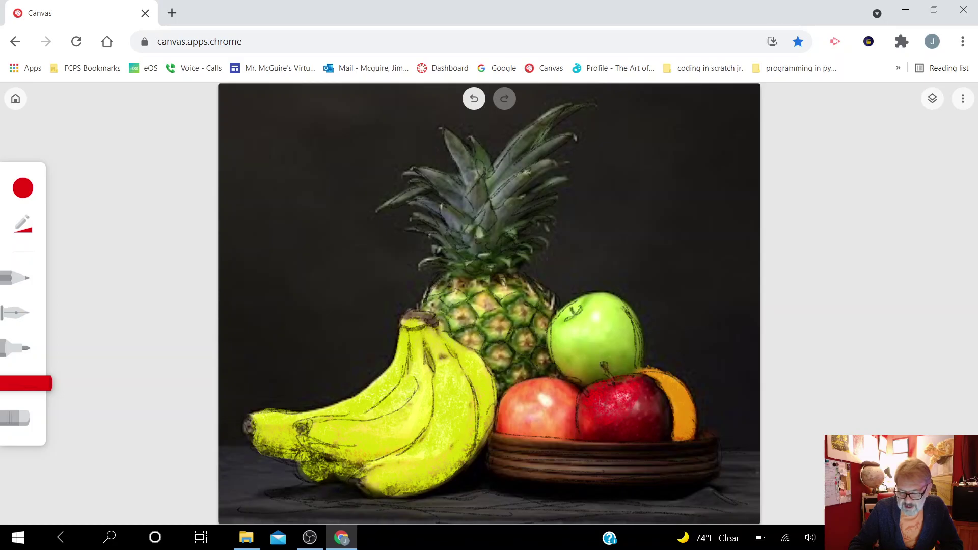
mouse_move(596, 430)
mouse_down()
mouse_move(632, 432)
mouse_move(650, 417)
mouse_move(651, 391)
mouse_move(664, 412)
mouse_up()
mouse_move(645, 381)
mouse_down()
mouse_move(663, 433)
mouse_move(675, 423)
mouse_move(653, 436)
mouse_move(623, 420)
mouse_move(640, 403)
mouse_up()
drag(624, 439, 647, 439)
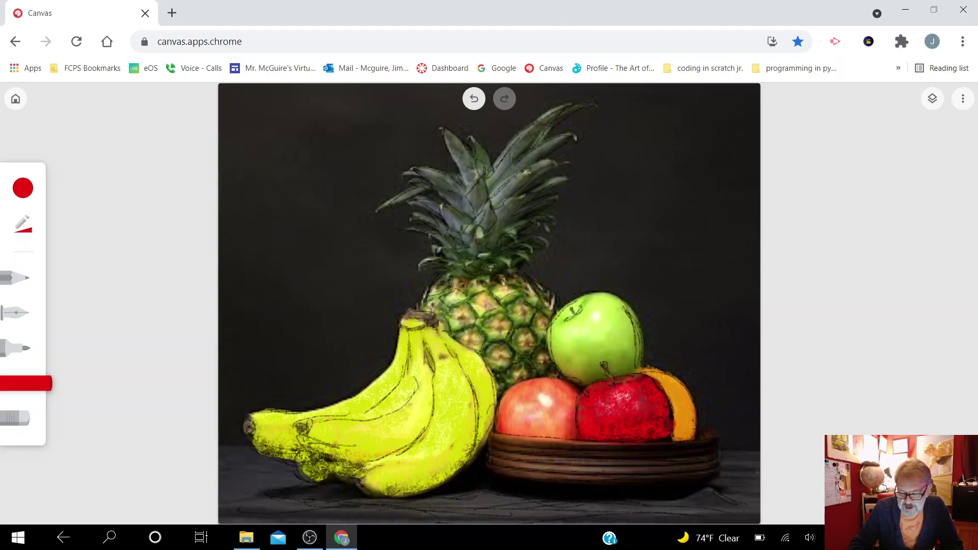
Set the chalk colour to light red #fa4e2c and colour the pale red apple beside the bananas
click(23, 188)
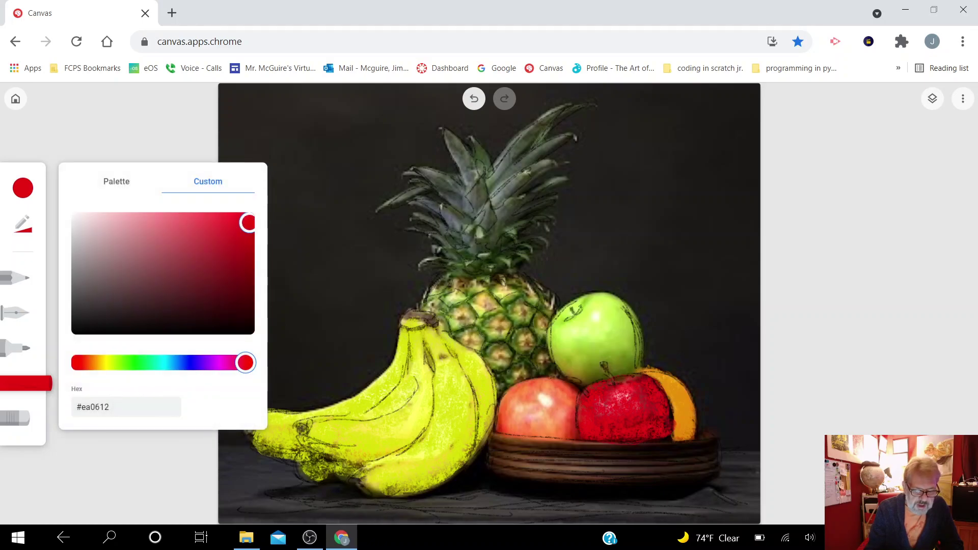
click(90, 362)
drag(91, 362, 84, 362)
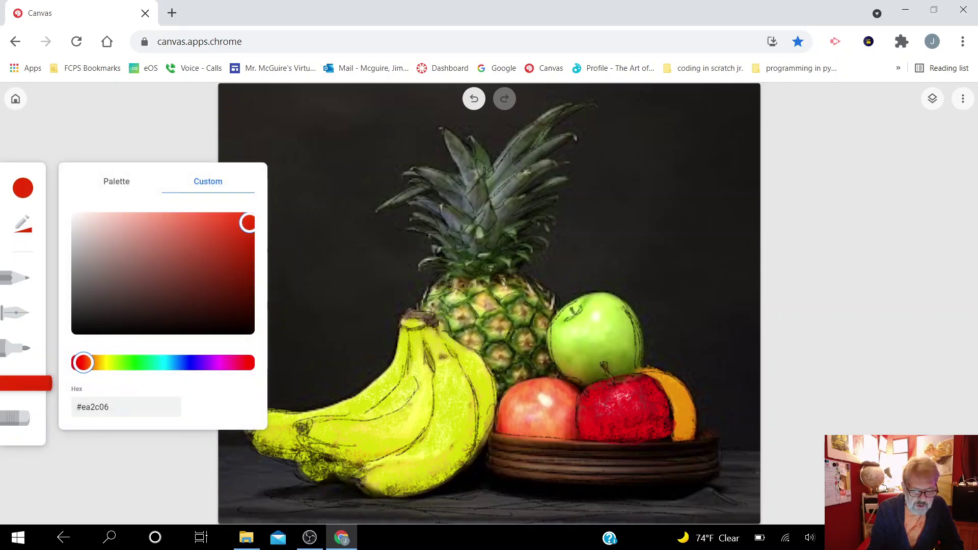
click(222, 216)
mouse_move(511, 421)
mouse_down()
mouse_move(545, 395)
mouse_move(524, 407)
mouse_move(510, 402)
mouse_move(555, 392)
mouse_move(545, 385)
mouse_move(560, 422)
mouse_move(568, 408)
mouse_move(560, 427)
mouse_move(514, 432)
mouse_move(542, 408)
mouse_up()
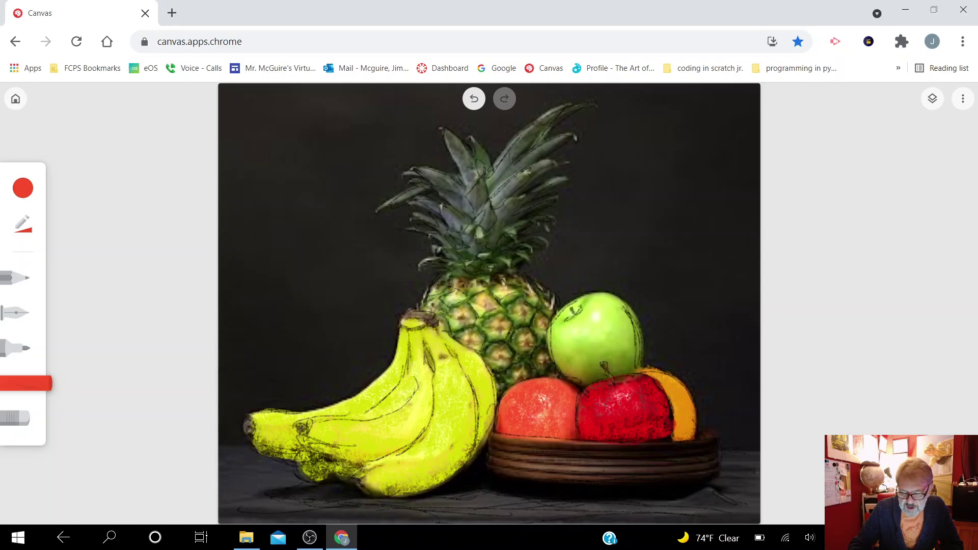
Set the chalk colour to yellow-green #bbe340 and colour the body of the pineapple
click(23, 188)
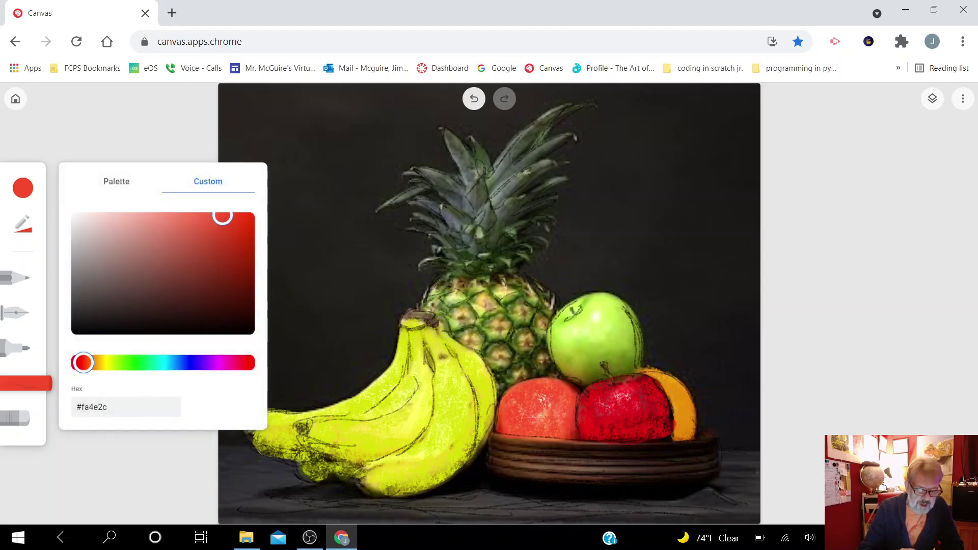
drag(83, 362, 114, 362)
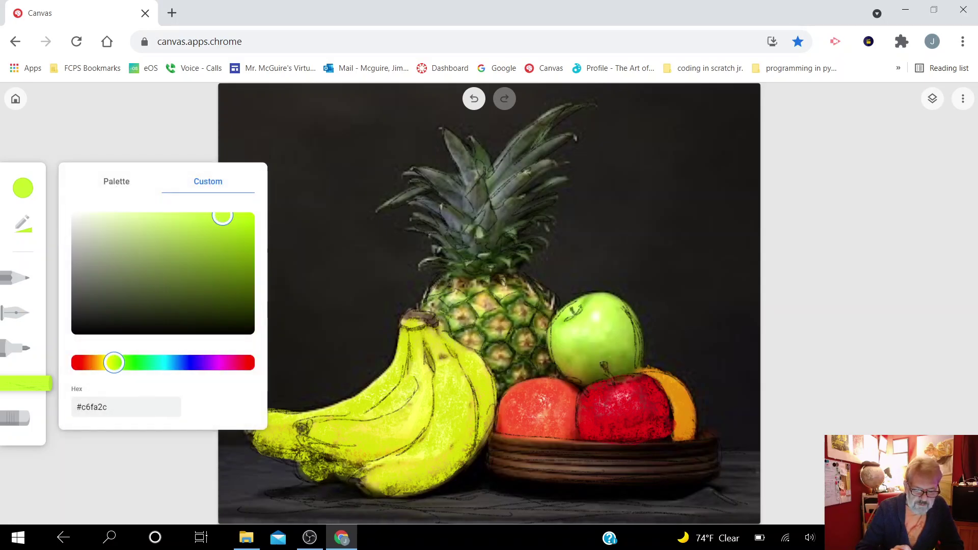
click(231, 235)
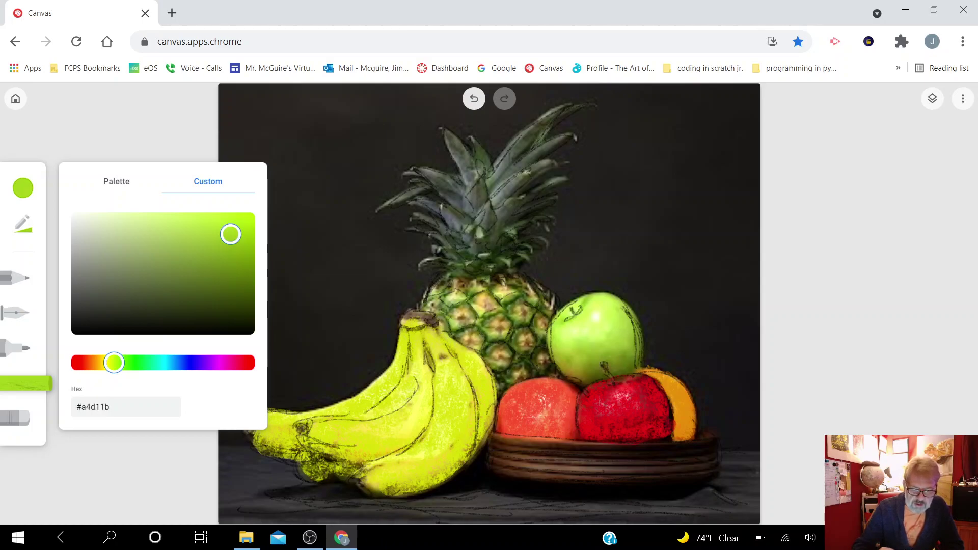
click(202, 225)
click(453, 305)
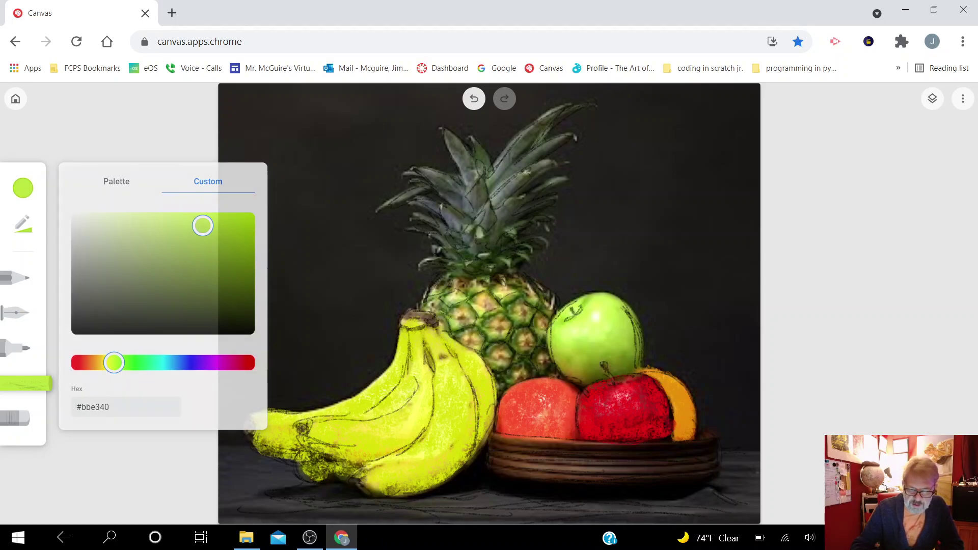
mouse_move(454, 306)
mouse_down()
mouse_move(431, 301)
mouse_move(451, 285)
mouse_move(479, 334)
mouse_move(525, 309)
mouse_move(520, 365)
mouse_move(535, 351)
mouse_move(545, 364)
mouse_move(466, 340)
mouse_move(504, 382)
mouse_move(535, 311)
mouse_move(484, 285)
mouse_move(538, 293)
mouse_move(551, 309)
mouse_move(524, 326)
mouse_move(466, 301)
mouse_up()
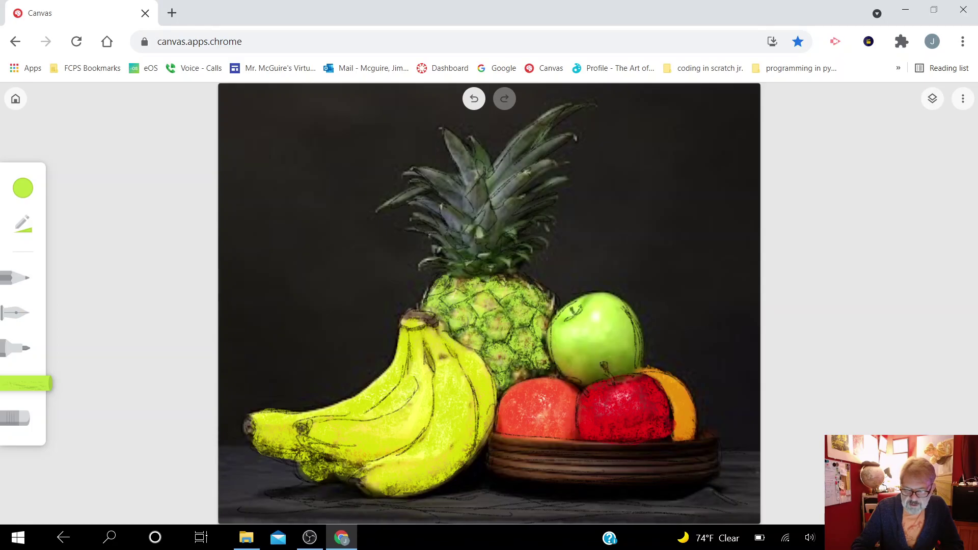
Set the chalk colour to dark teal green #159579 and colour the pineapple's leaves
click(22, 188)
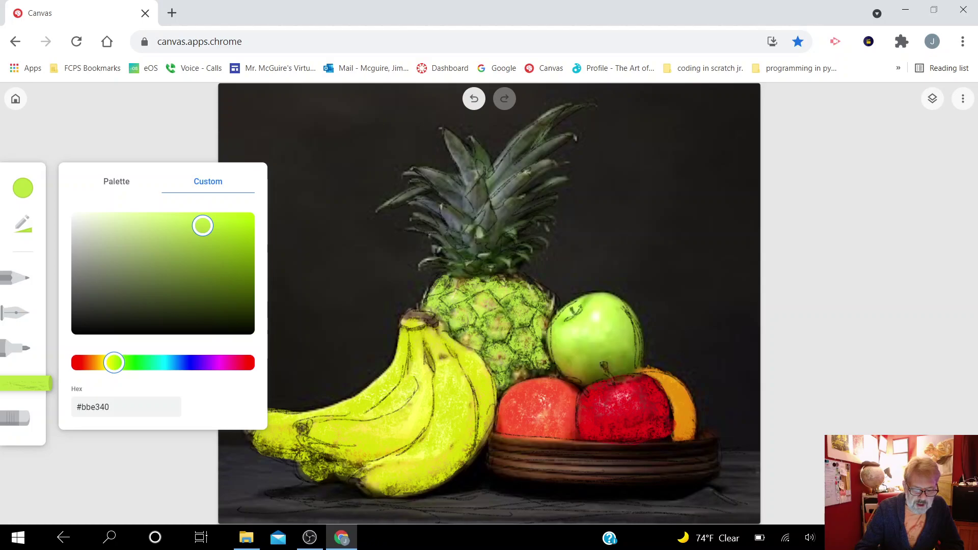
drag(114, 362, 157, 362)
click(227, 262)
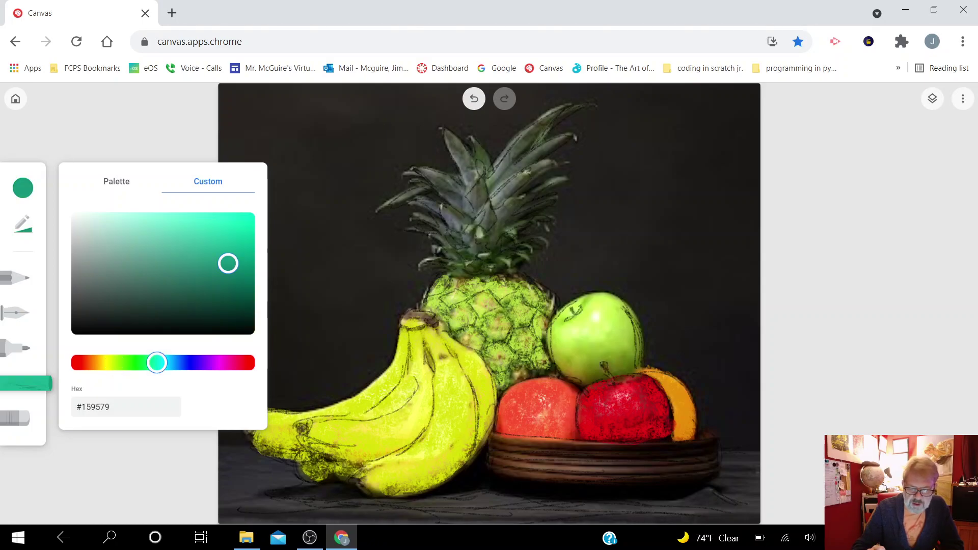
mouse_move(481, 200)
mouse_down()
mouse_move(426, 178)
mouse_move(402, 202)
mouse_move(436, 201)
mouse_move(453, 234)
mouse_move(438, 237)
mouse_move(459, 256)
mouse_move(424, 266)
mouse_move(468, 271)
mouse_up()
mouse_move(461, 217)
mouse_down()
mouse_move(465, 170)
mouse_move(488, 222)
mouse_move(524, 139)
mouse_move(553, 118)
mouse_move(502, 178)
mouse_move(542, 150)
mouse_up()
drag(495, 216, 548, 180)
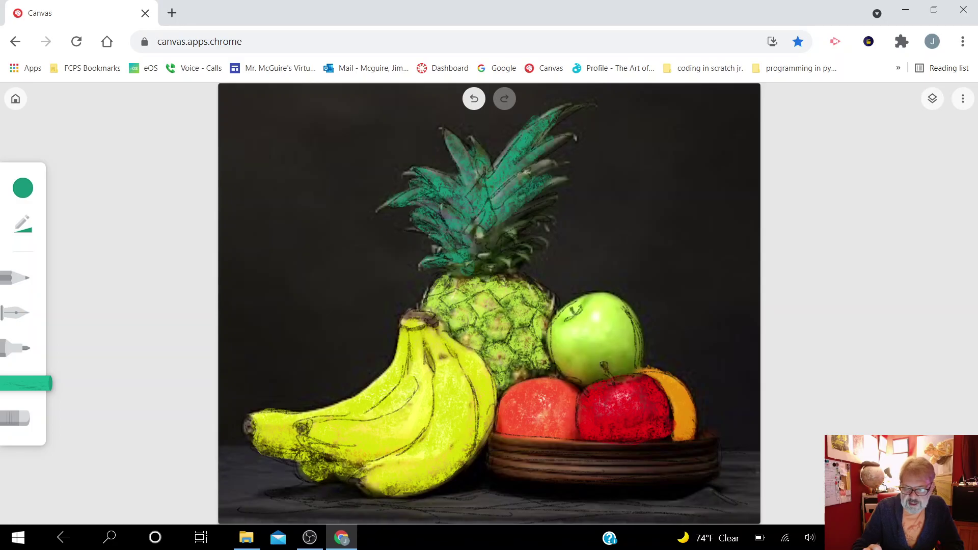
drag(516, 213, 559, 169)
drag(490, 248, 554, 198)
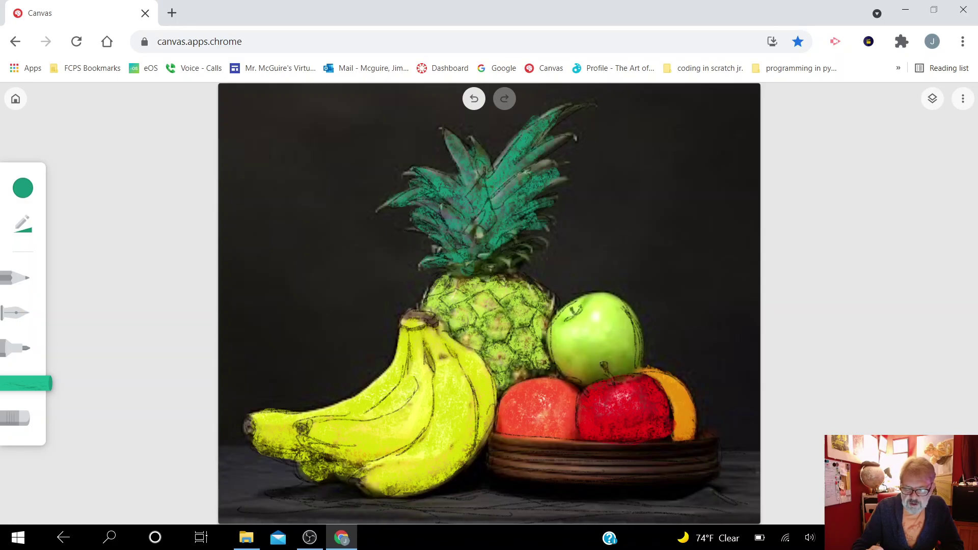
drag(474, 271, 538, 240)
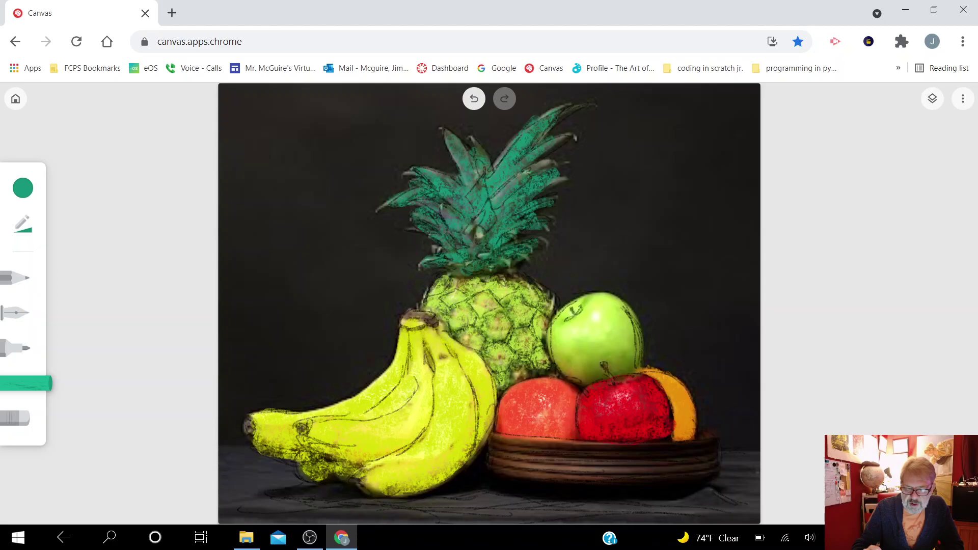
Set the chalk colour to bright green #6cea12 and colour the green apple down to its lower edge
click(22, 188)
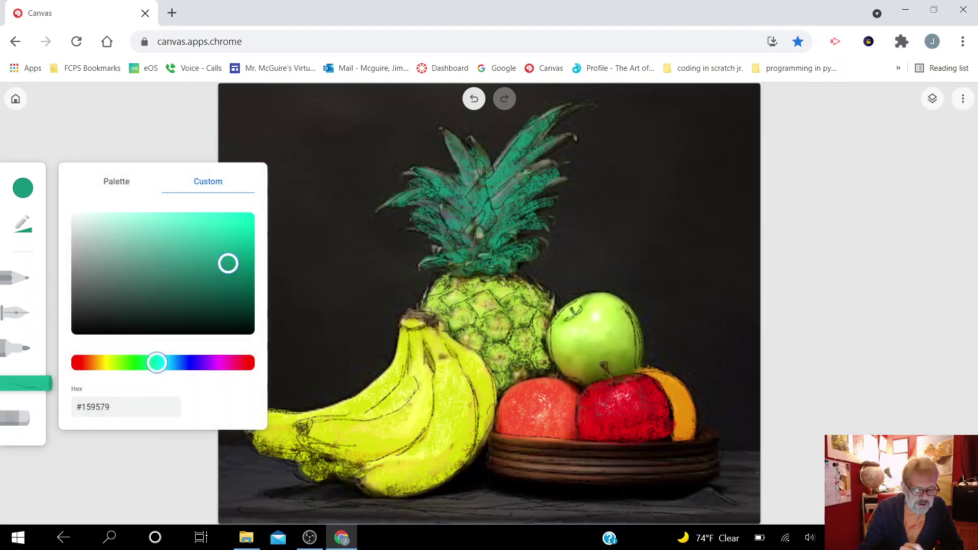
click(123, 363)
click(240, 222)
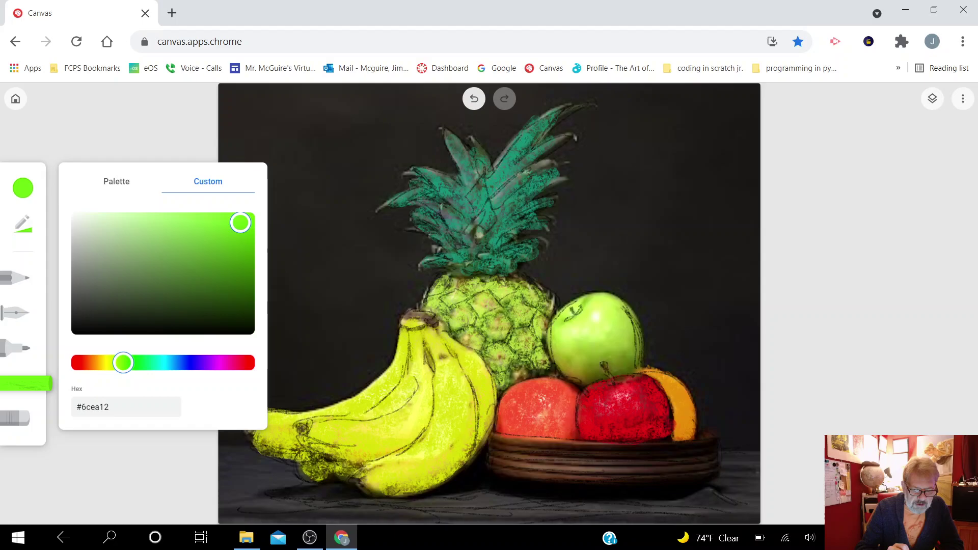
mouse_move(586, 334)
mouse_down()
mouse_move(605, 321)
mouse_move(601, 307)
mouse_move(573, 334)
mouse_move(559, 332)
mouse_move(583, 366)
mouse_move(602, 363)
mouse_move(583, 377)
mouse_move(568, 368)
mouse_move(586, 376)
mouse_move(604, 356)
mouse_move(626, 366)
mouse_move(630, 337)
mouse_move(601, 294)
mouse_move(615, 357)
mouse_move(604, 331)
mouse_up()
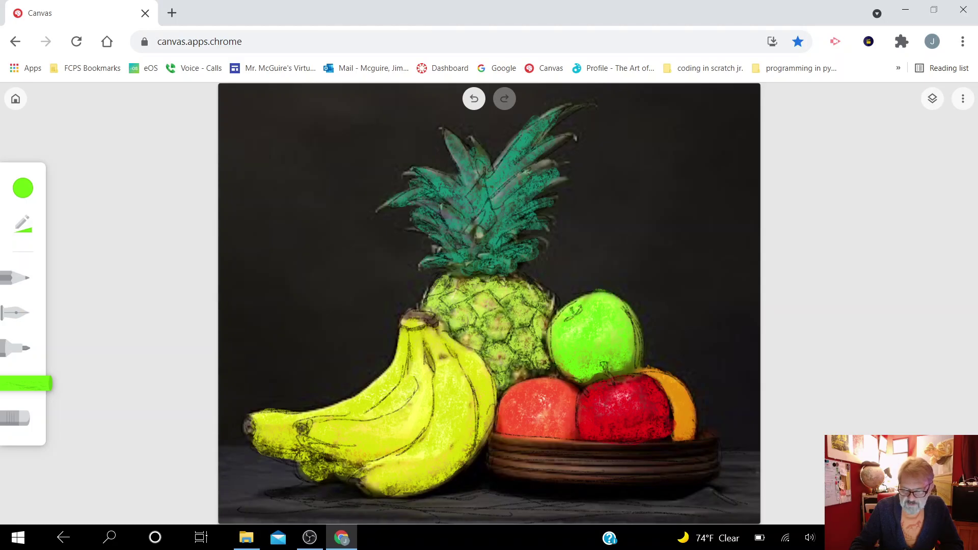
mouse_move(587, 376)
mouse_down()
mouse_move(614, 365)
mouse_move(590, 379)
mouse_up()
Hide the fruit photo layer so only the pencil lines and chalk colouring show
click(933, 99)
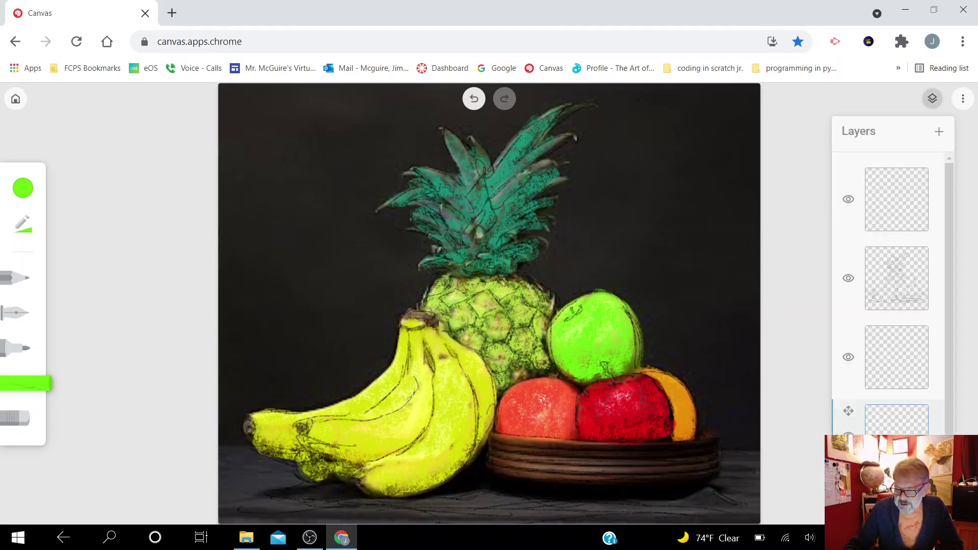
click(838, 514)
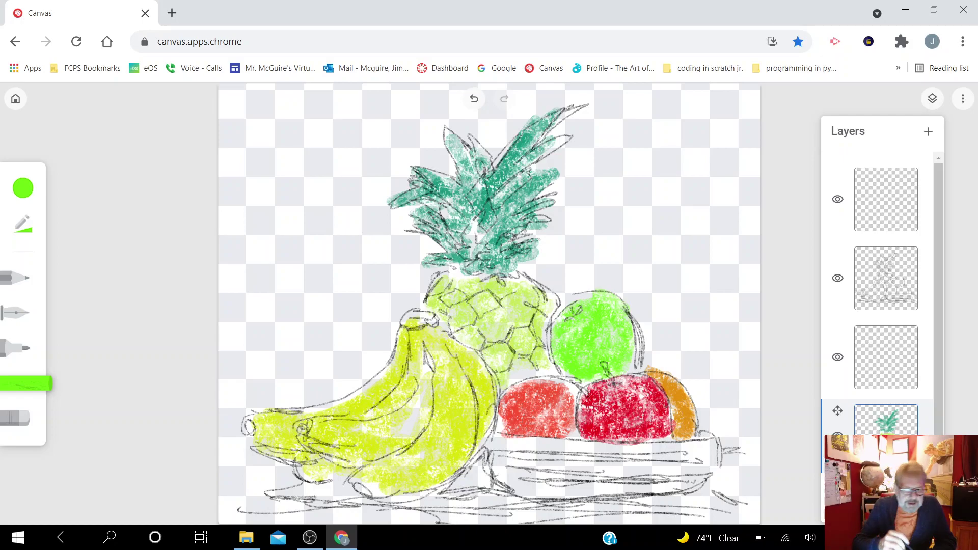
Set the chalk colour to light turquoise and try a short stroke in the upper-left background of the drawing
click(23, 188)
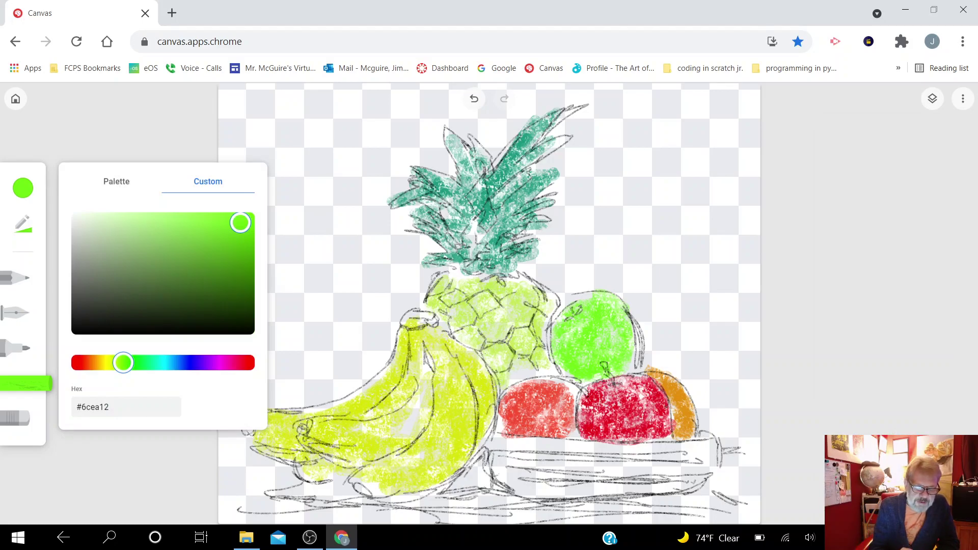
click(164, 363)
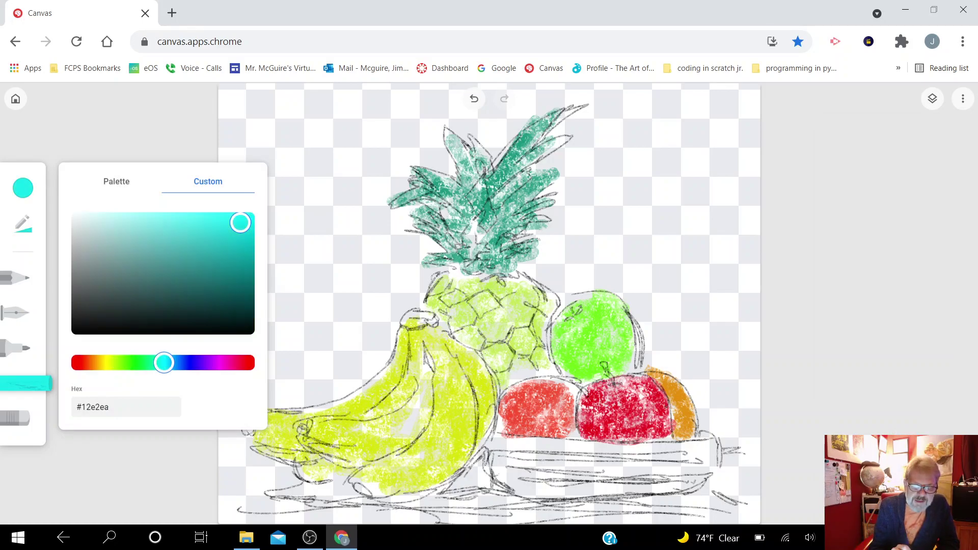
drag(240, 223, 193, 221)
mouse_move(271, 125)
mouse_down()
mouse_move(302, 115)
mouse_move(258, 121)
mouse_up()
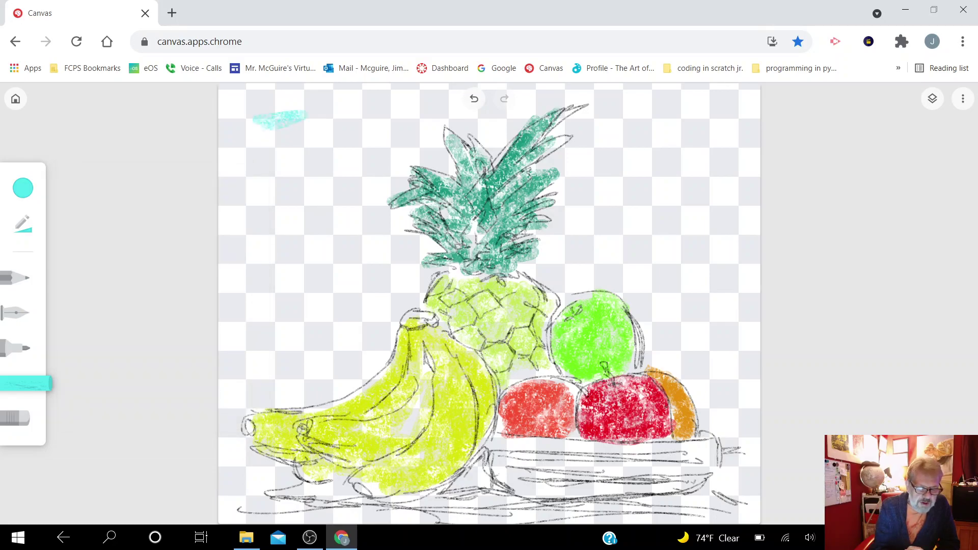
Enlarge the chalk close to its maximum size at full opacity and try broad turquoise strokes over the upper-left background
click(22, 223)
drag(198, 239, 218, 239)
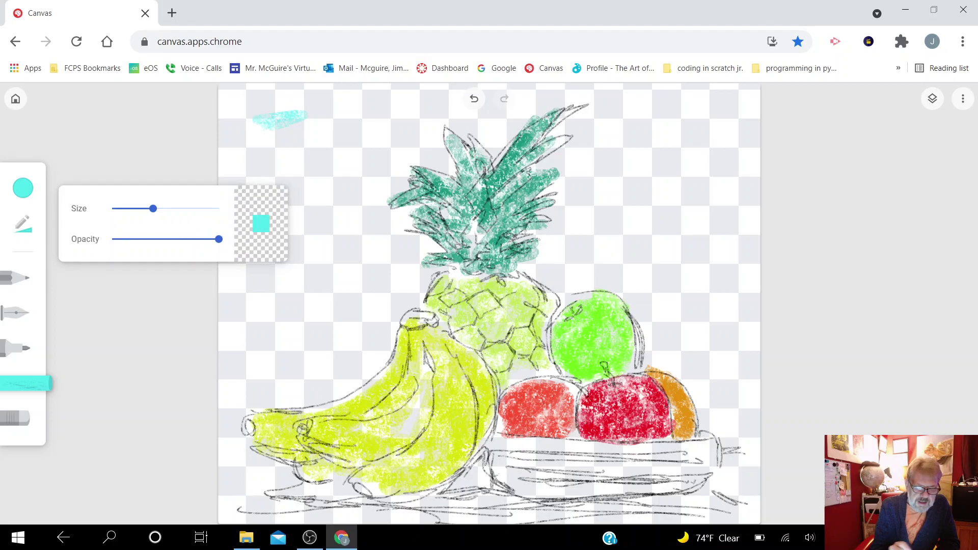
drag(153, 208, 201, 208)
mouse_move(309, 113)
mouse_down()
mouse_move(291, 94)
mouse_move(229, 107)
mouse_move(225, 247)
mouse_move(276, 140)
mouse_move(298, 178)
mouse_move(325, 189)
mouse_move(342, 217)
mouse_move(324, 271)
mouse_up()
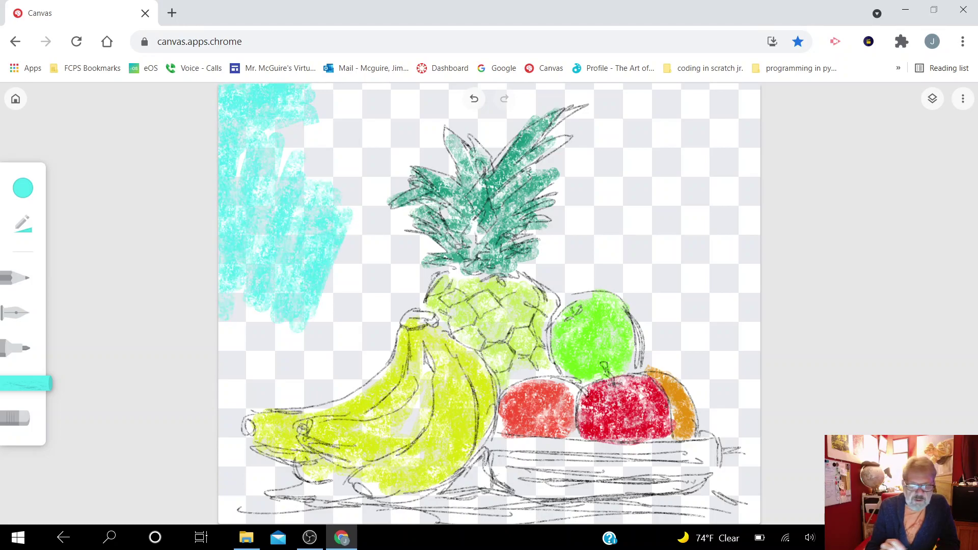
Undo both sets of turquoise background strokes and open the layer list
click(474, 98)
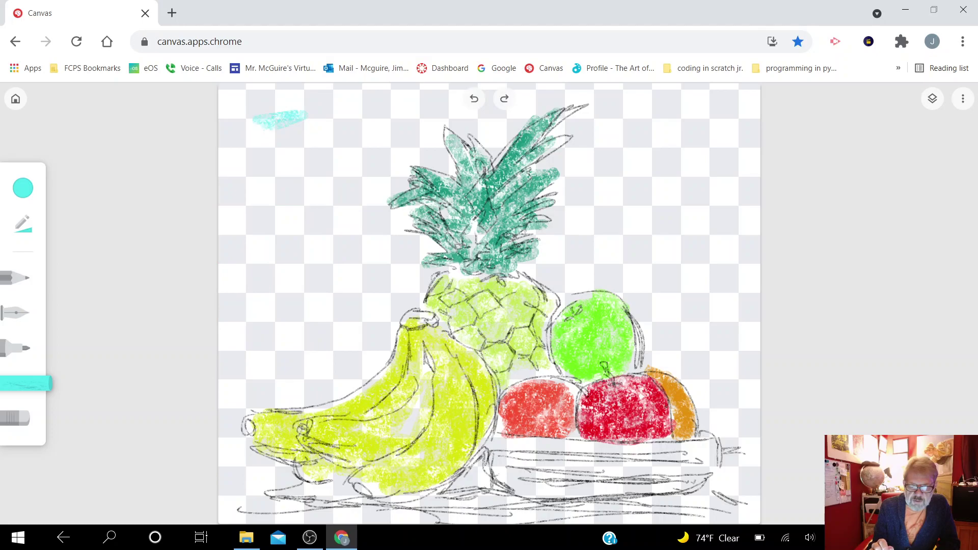
click(474, 99)
click(932, 99)
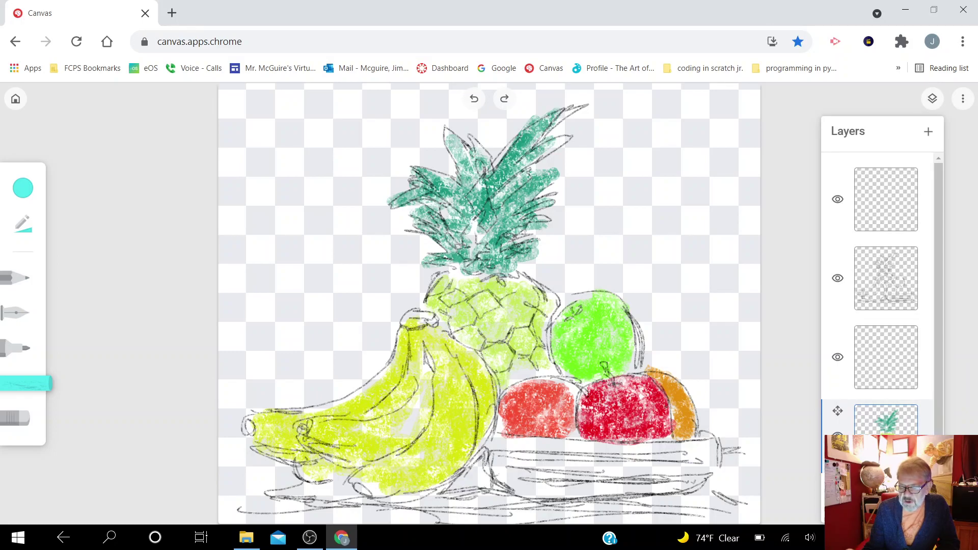
Fill the background left of the pineapple and above the bananas with broad turquoise chalk strokes
mouse_move(357, 120)
mouse_down()
mouse_move(308, 126)
mouse_move(366, 118)
mouse_move(287, 103)
mouse_move(391, 104)
mouse_move(273, 95)
mouse_move(427, 90)
mouse_move(225, 97)
mouse_move(230, 228)
mouse_up()
mouse_move(239, 117)
mouse_down()
mouse_move(285, 239)
mouse_move(336, 132)
mouse_move(351, 244)
mouse_move(382, 127)
mouse_move(438, 153)
mouse_move(453, 174)
mouse_move(377, 163)
mouse_move(383, 170)
mouse_move(354, 212)
mouse_move(410, 194)
mouse_move(351, 242)
mouse_up()
mouse_move(372, 199)
mouse_down()
mouse_move(408, 239)
mouse_move(438, 252)
mouse_move(403, 283)
mouse_move(403, 298)
mouse_move(244, 235)
mouse_move(224, 395)
mouse_up()
mouse_move(224, 306)
mouse_down()
mouse_move(273, 352)
mouse_move(300, 398)
mouse_move(381, 343)
mouse_up()
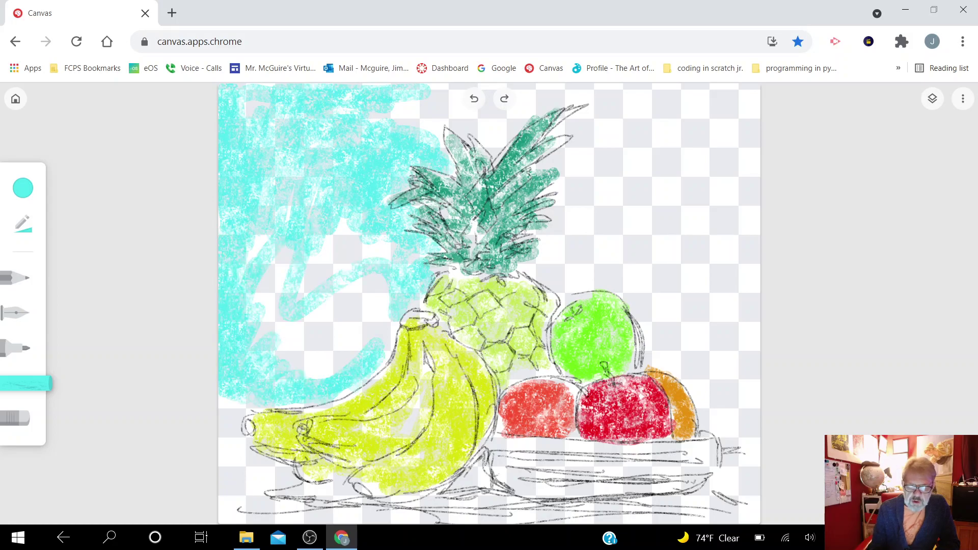
mouse_move(314, 380)
mouse_down()
mouse_move(395, 323)
mouse_move(306, 306)
mouse_up()
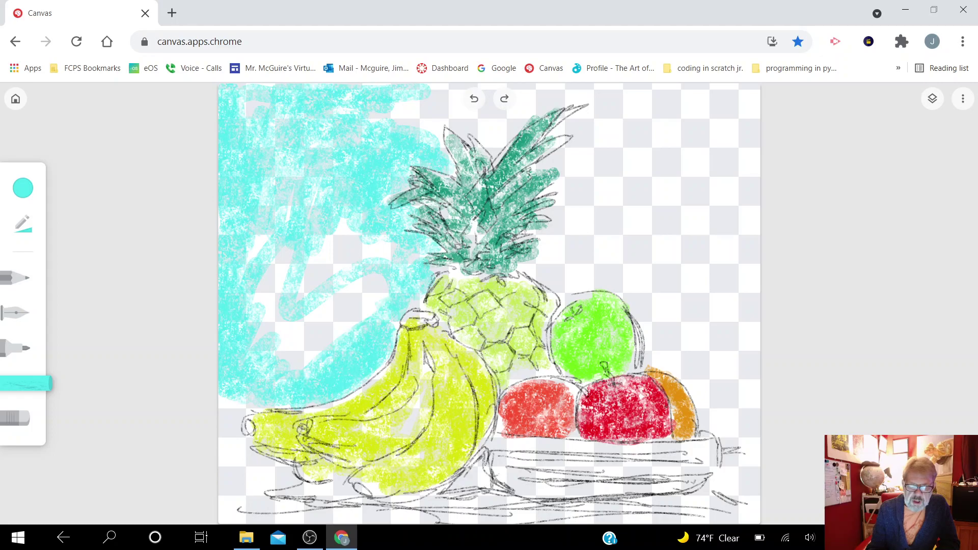
drag(275, 356, 403, 265)
drag(380, 339, 247, 219)
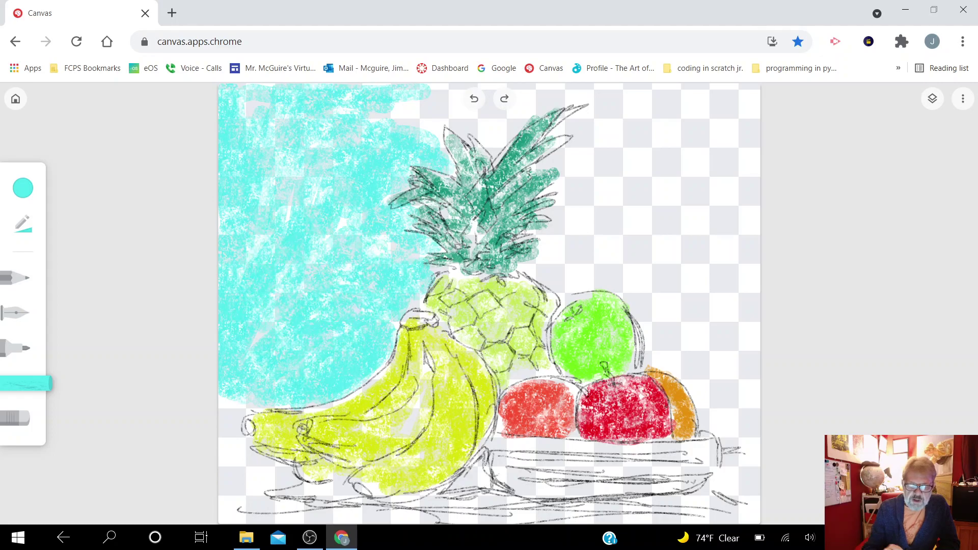
drag(364, 262, 396, 241)
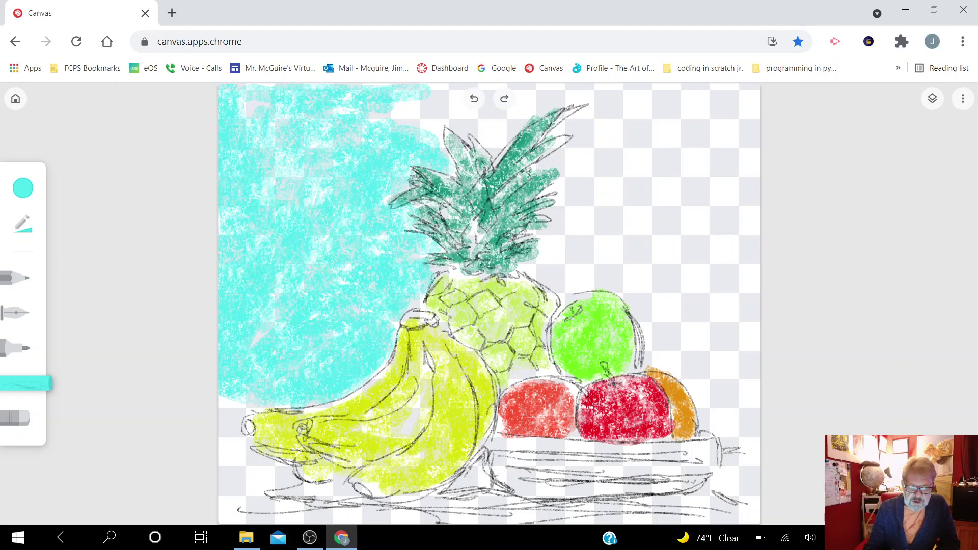
mouse_move(252, 393)
mouse_down()
mouse_move(223, 423)
mouse_move(240, 444)
mouse_up()
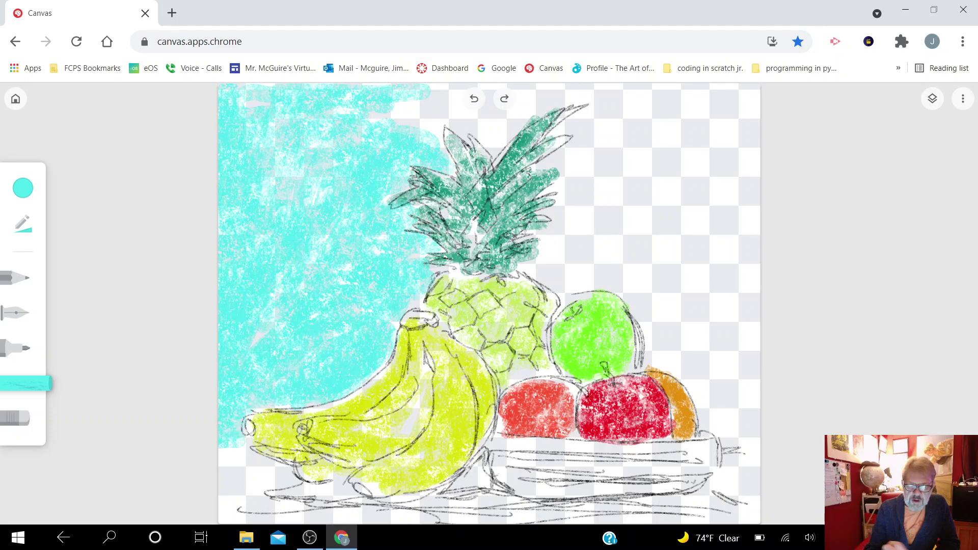
Fill the remaining background above and right of the pineapple and around the green apple with broad turquoise chalk strokes
mouse_move(380, 145)
mouse_down()
mouse_move(443, 97)
mouse_move(497, 138)
mouse_up()
mouse_move(458, 91)
mouse_down()
mouse_move(708, 85)
mouse_move(712, 211)
mouse_move(752, 327)
mouse_up()
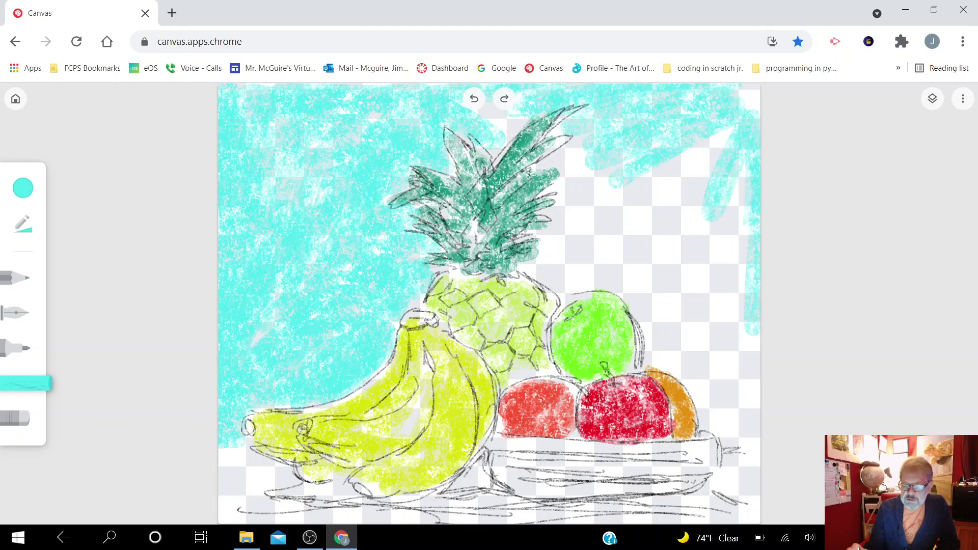
mouse_move(752, 224)
mouse_down()
mouse_move(747, 438)
mouse_move(699, 431)
mouse_move(527, 242)
mouse_move(600, 159)
mouse_up()
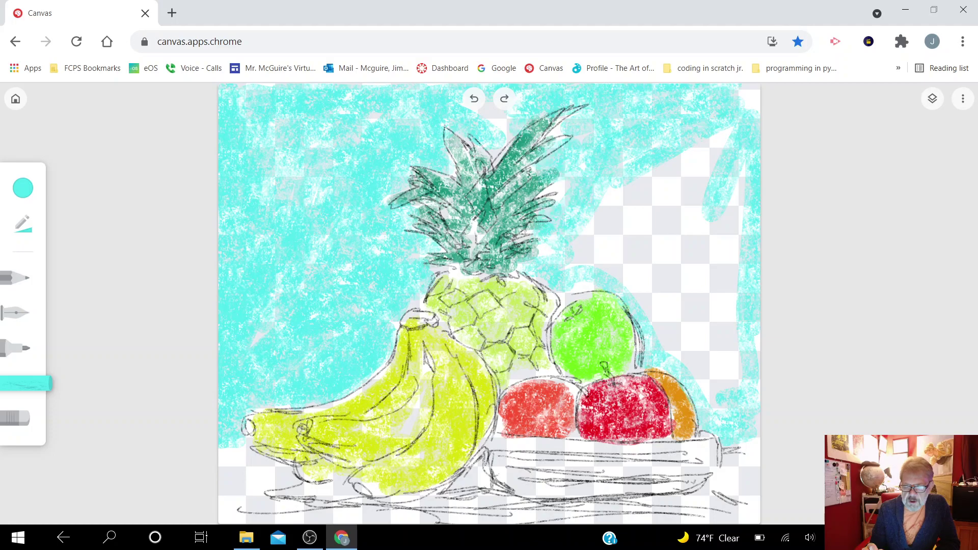
drag(490, 113, 508, 116)
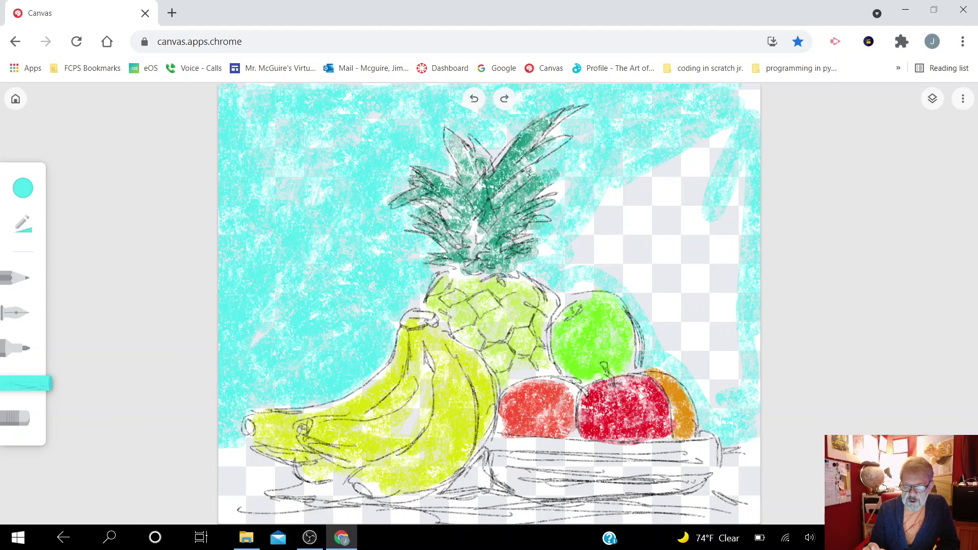
mouse_move(597, 186)
mouse_down()
mouse_move(551, 253)
mouse_move(613, 278)
mouse_up()
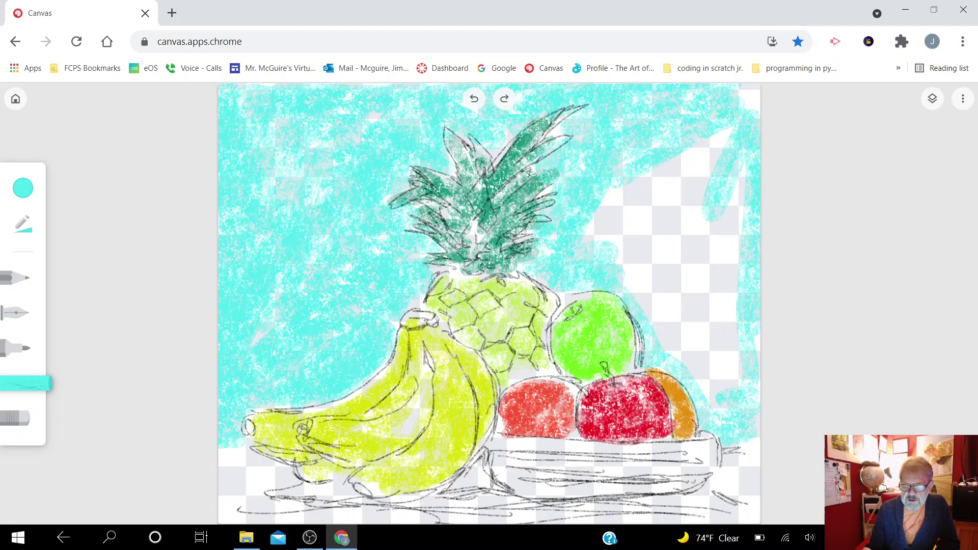
drag(608, 204, 665, 334)
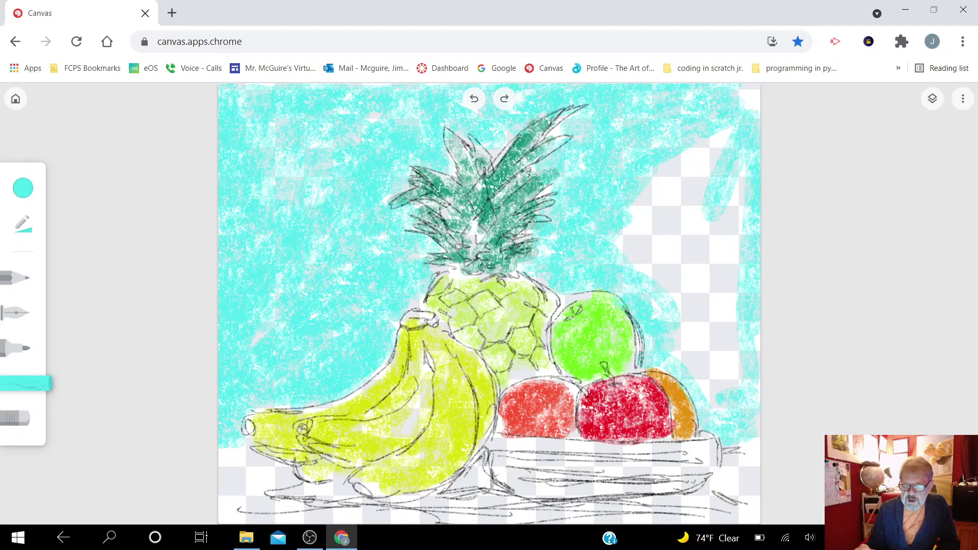
drag(708, 171, 599, 290)
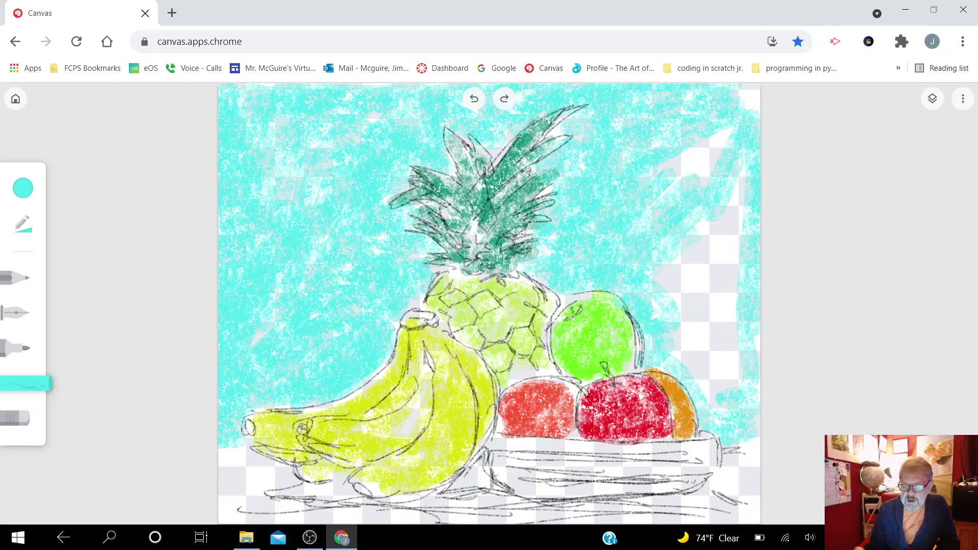
drag(748, 97, 713, 244)
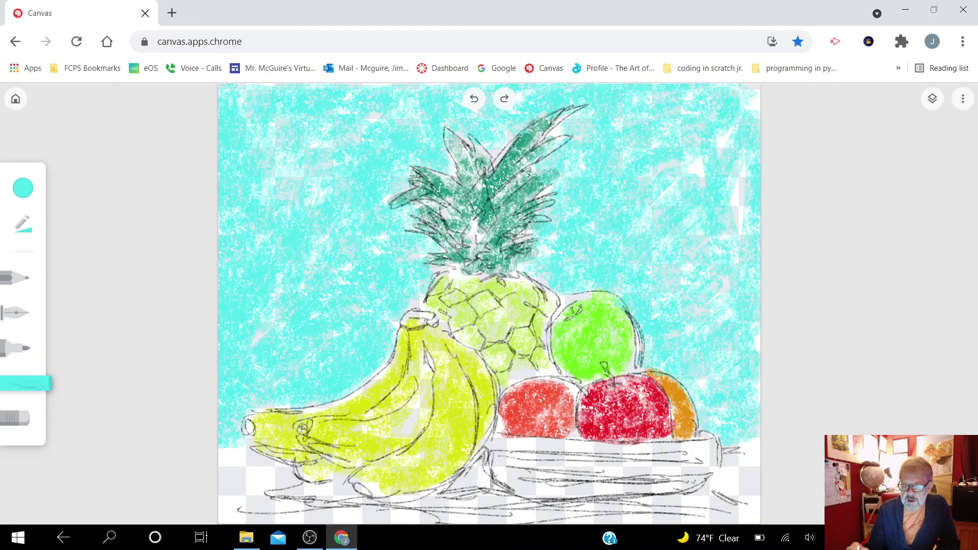
click(504, 99)
Set the chalk colour to dark brown #6d3410 and colour in the fruit basket
click(23, 188)
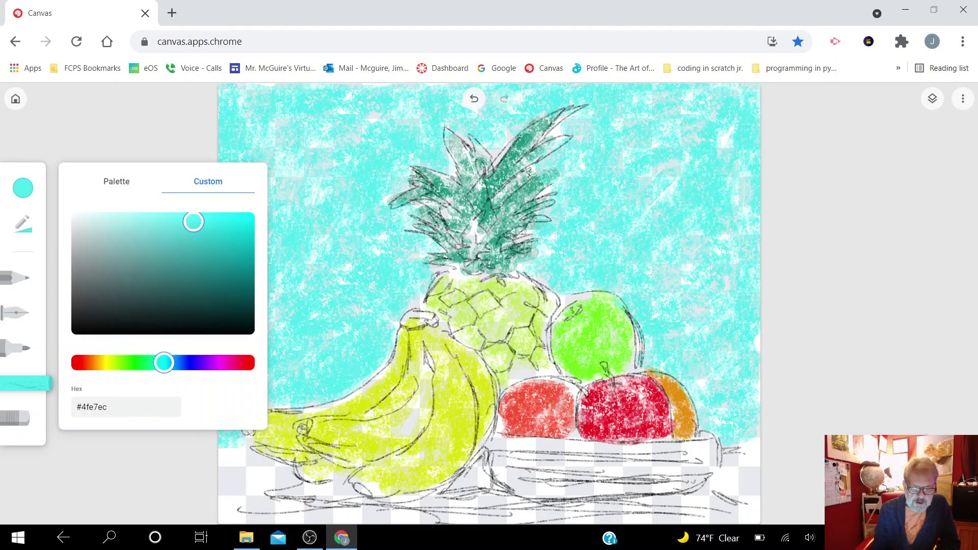
click(89, 363)
click(228, 282)
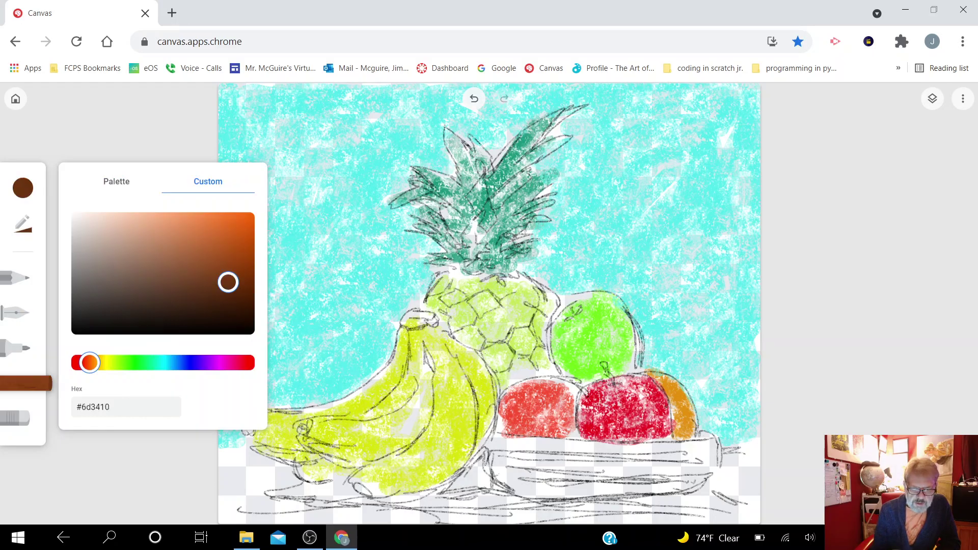
mouse_move(505, 458)
mouse_down()
mouse_move(504, 448)
mouse_move(713, 448)
mouse_move(504, 438)
mouse_move(490, 458)
mouse_move(678, 469)
mouse_move(591, 489)
mouse_move(705, 461)
mouse_move(652, 492)
mouse_move(504, 474)
mouse_move(523, 487)
mouse_up()
Set the chalk colour to dark blue #0f0178 and paint a shadow beneath the bananas and the basket
click(23, 188)
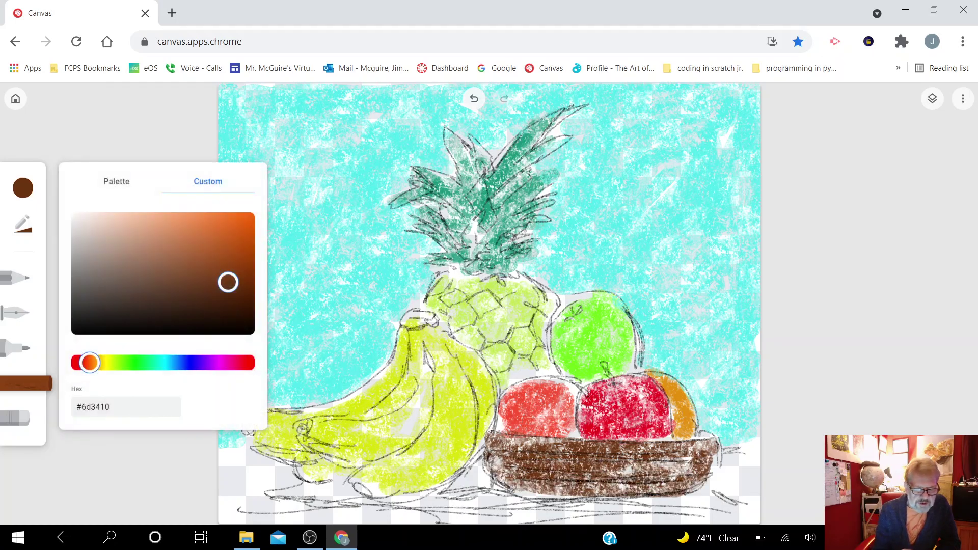
drag(89, 363, 195, 363)
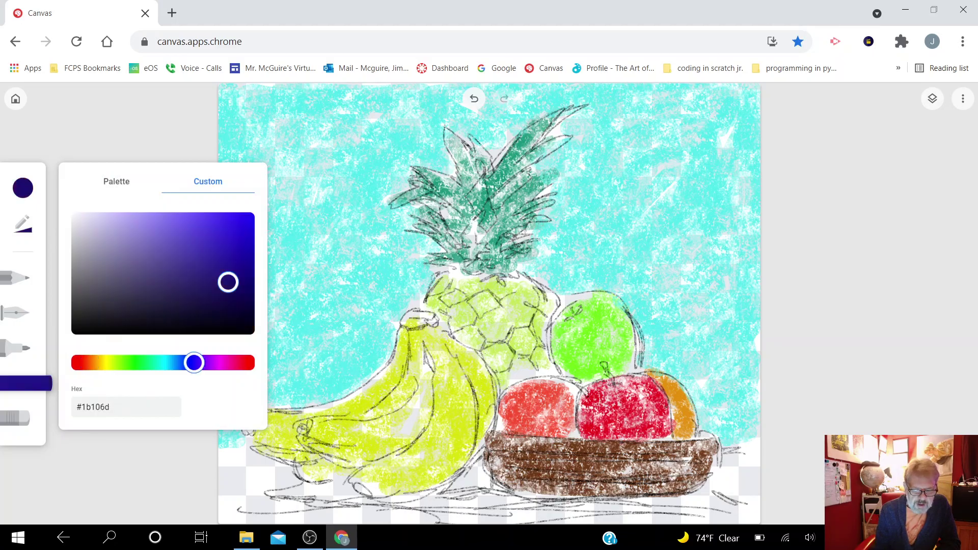
drag(229, 282, 251, 278)
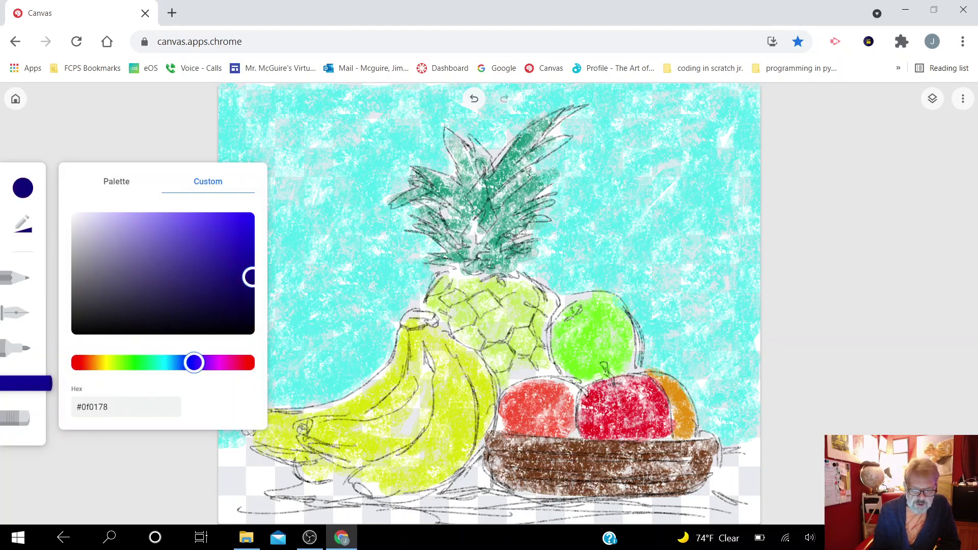
mouse_move(473, 489)
mouse_down()
mouse_move(469, 499)
mouse_move(461, 466)
mouse_move(479, 466)
mouse_move(425, 507)
mouse_move(451, 484)
mouse_move(375, 509)
mouse_move(326, 474)
mouse_move(339, 492)
mouse_move(270, 489)
mouse_move(362, 510)
mouse_move(265, 497)
mouse_move(430, 502)
mouse_move(487, 484)
mouse_move(614, 504)
mouse_move(711, 494)
mouse_move(454, 502)
mouse_move(653, 511)
mouse_up()
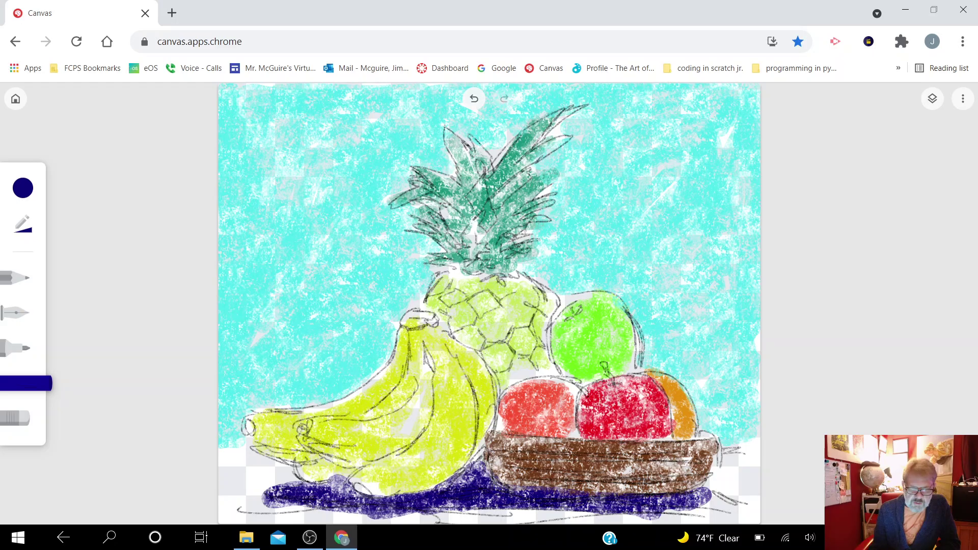
Change the chalk colour to a dark purplish grey and cover the tabletop around the blue shadow
click(23, 188)
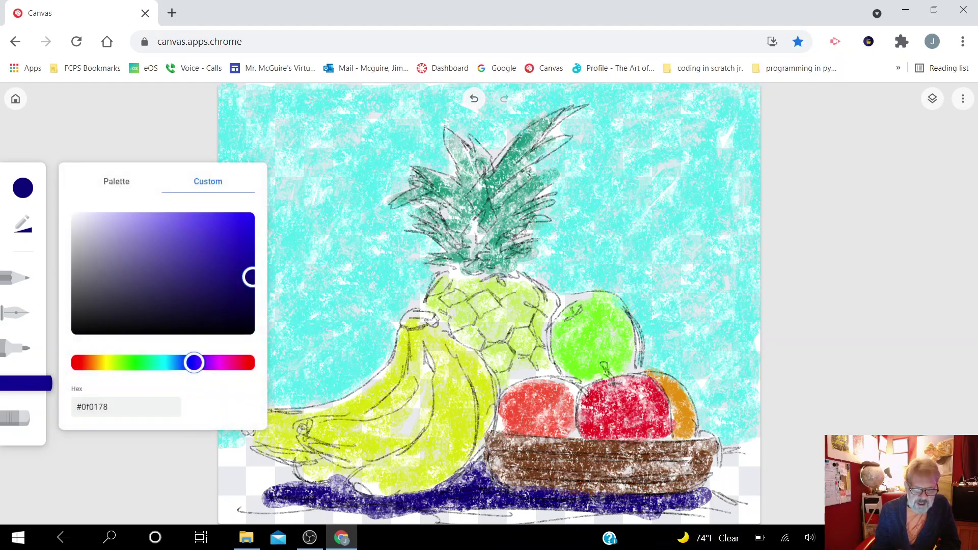
click(113, 294)
mouse_move(250, 490)
mouse_down()
mouse_move(275, 461)
mouse_move(240, 443)
mouse_move(255, 464)
mouse_move(227, 509)
mouse_move(706, 509)
mouse_move(739, 495)
mouse_move(724, 458)
mouse_move(749, 453)
mouse_move(728, 504)
mouse_move(662, 518)
mouse_move(739, 459)
mouse_move(751, 520)
mouse_up()
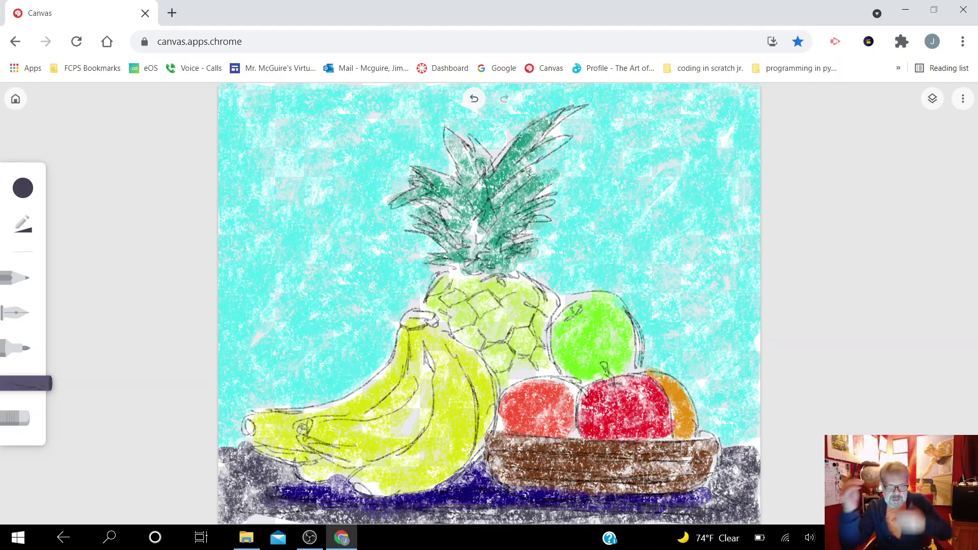
mouse_move(247, 516)
mouse_down()
mouse_move(290, 519)
mouse_move(227, 516)
mouse_up()
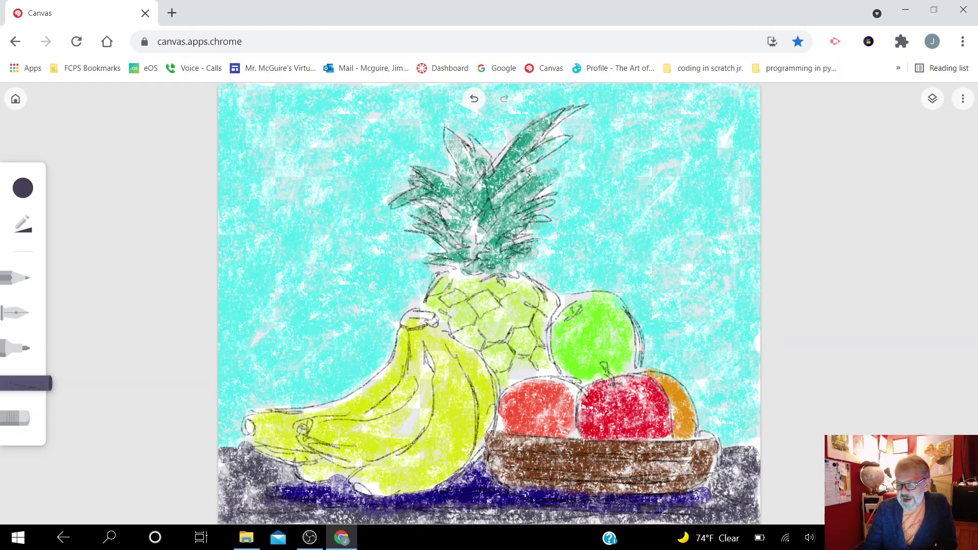
Select the empty layer between the pencil and colour layers and set the marker's opacity to about 80%
click(932, 99)
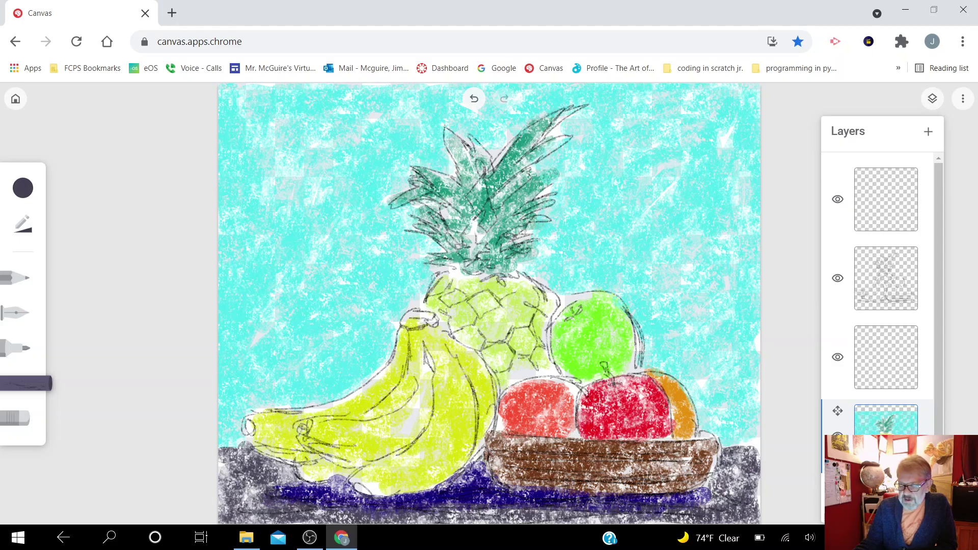
click(887, 358)
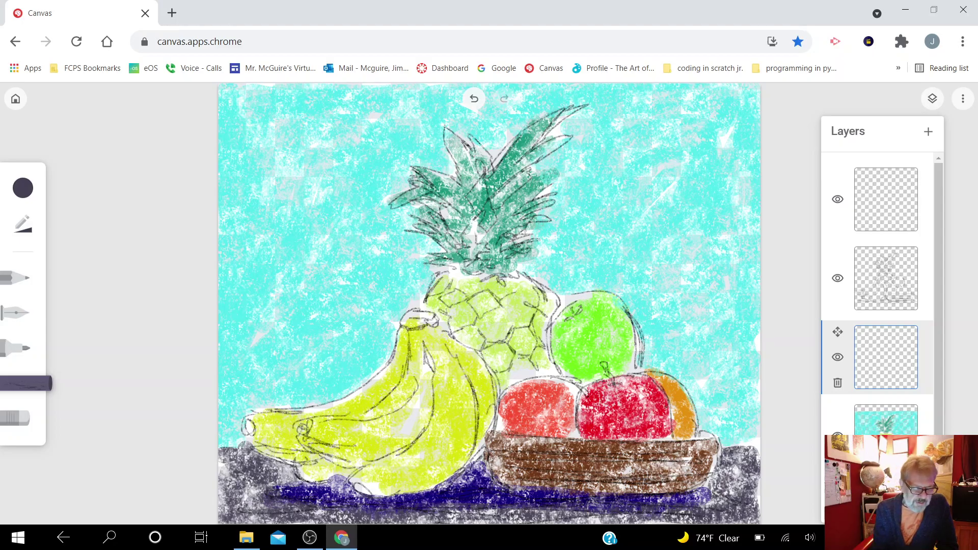
click(16, 349)
click(23, 224)
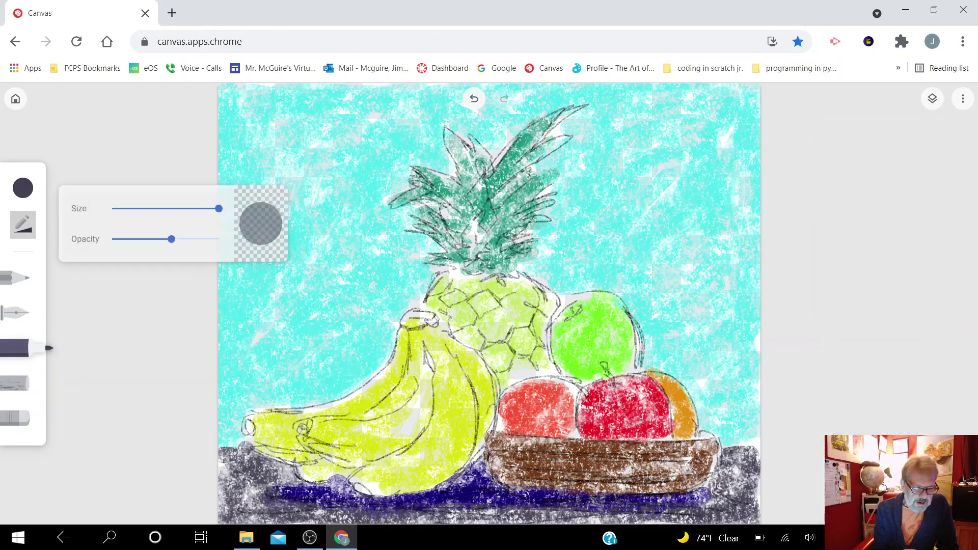
drag(171, 239, 199, 239)
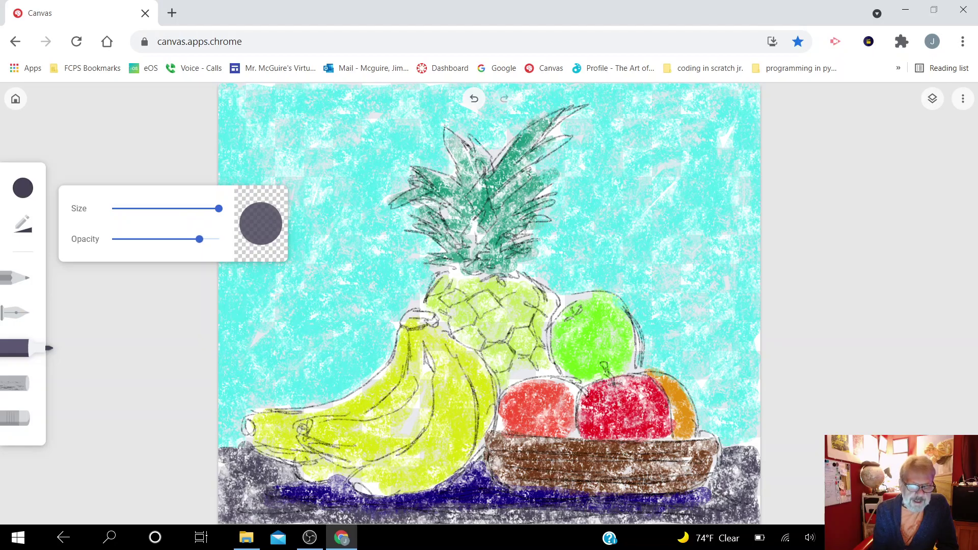
Set the marker colour to dark yellow #b5b80a
click(23, 188)
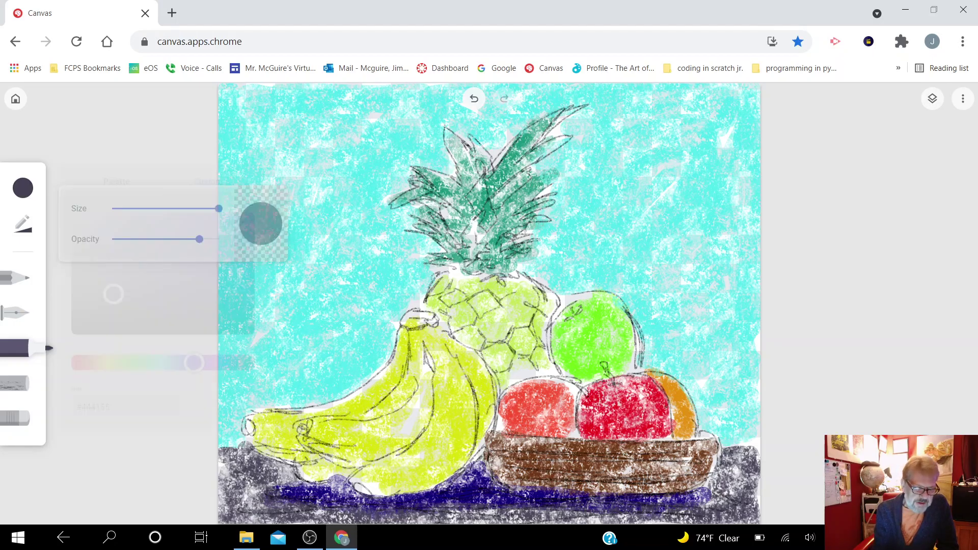
click(110, 363)
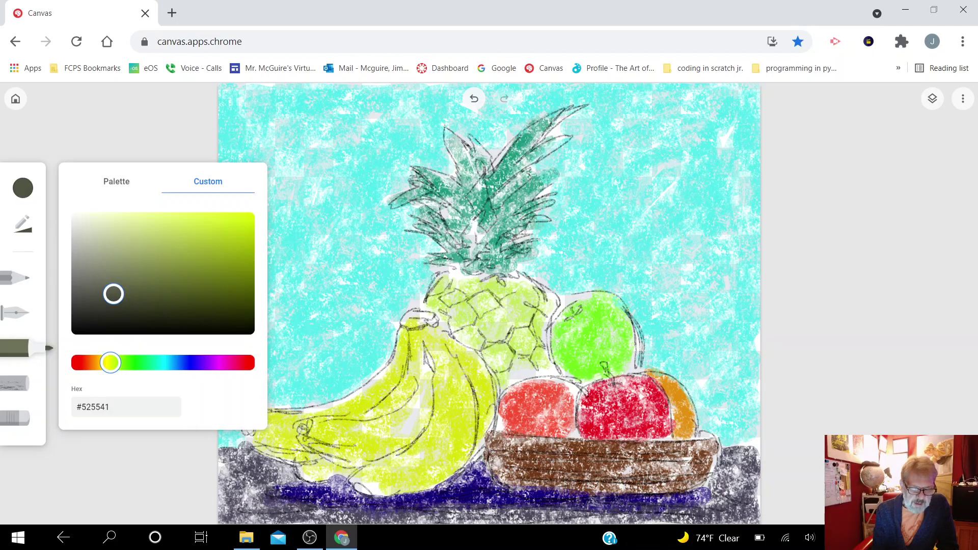
drag(111, 362, 108, 362)
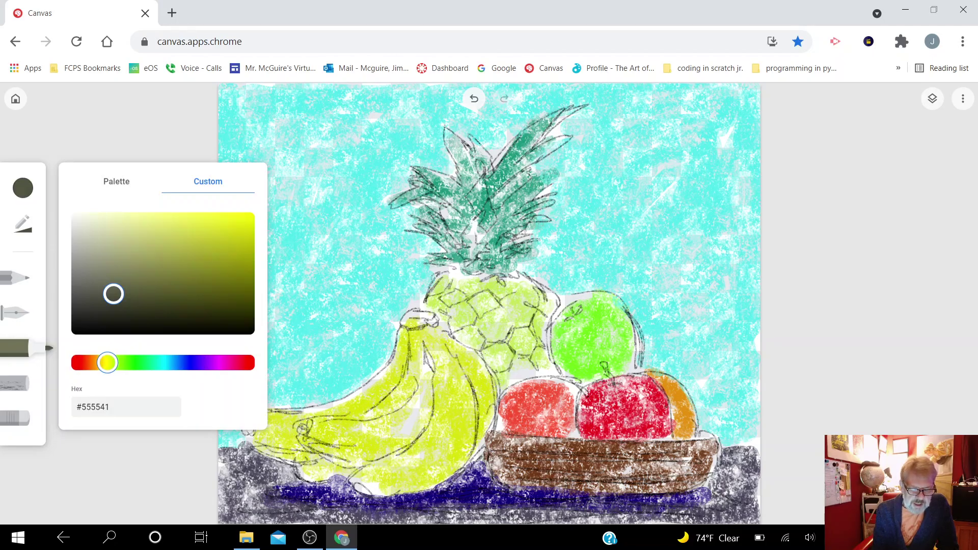
click(245, 247)
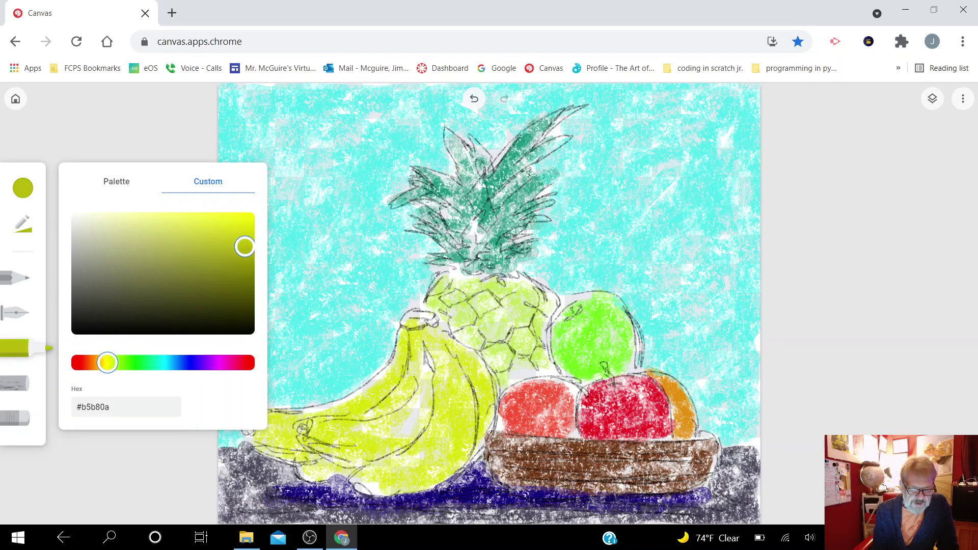
Try a full-size marker stroke on the right banana, undo it, and reduce the marker size to about a quarter of its range
drag(484, 450, 478, 385)
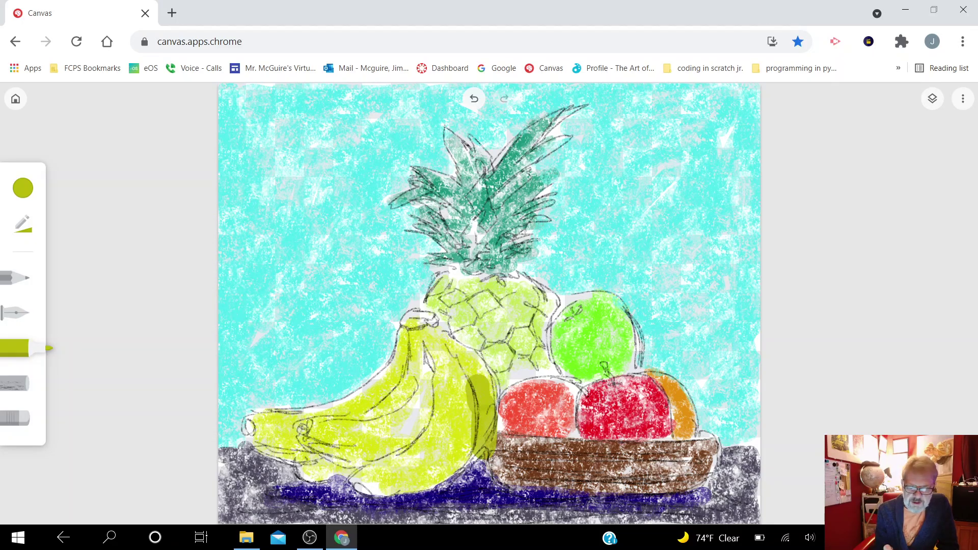
click(474, 98)
click(15, 348)
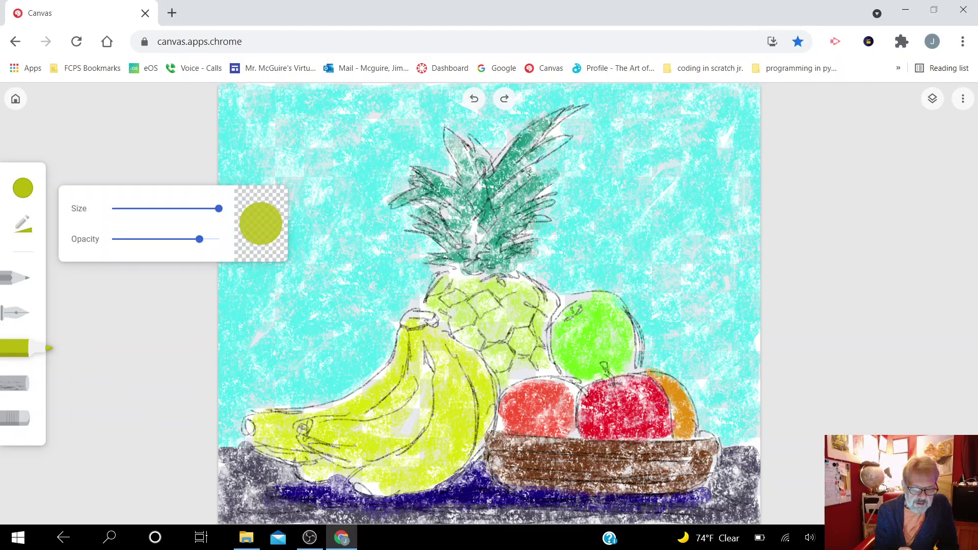
drag(214, 209, 145, 208)
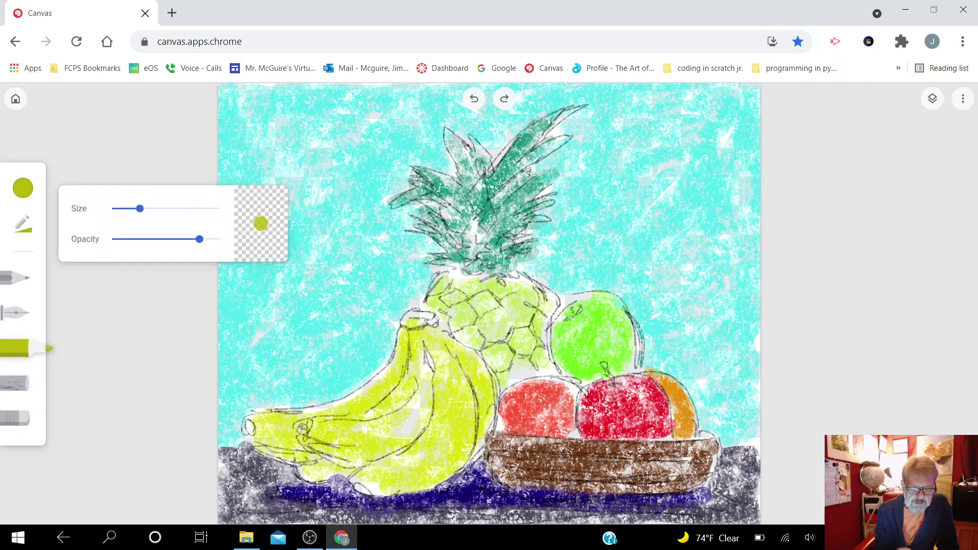
Shade the outer edges and undersides of the bananas with dark yellow marker strokes
mouse_move(466, 358)
mouse_down()
mouse_move(456, 349)
mouse_move(482, 431)
mouse_move(485, 380)
mouse_move(448, 338)
mouse_up()
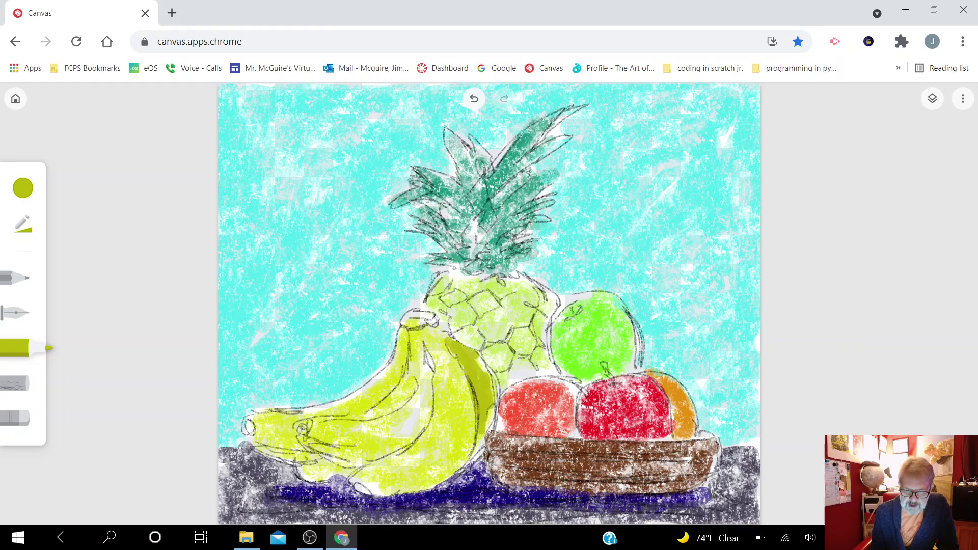
mouse_move(489, 423)
mouse_down()
mouse_move(479, 446)
mouse_move(425, 489)
mouse_move(360, 490)
mouse_up()
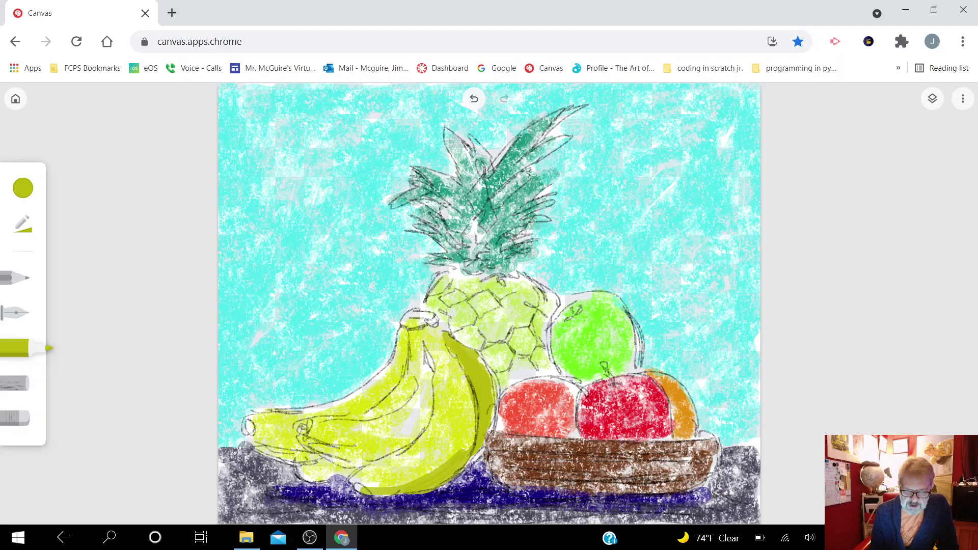
mouse_move(427, 424)
mouse_down()
mouse_move(428, 376)
mouse_move(356, 457)
mouse_move(315, 454)
mouse_move(352, 453)
mouse_move(322, 441)
mouse_move(322, 465)
mouse_move(344, 474)
mouse_move(306, 471)
mouse_move(308, 479)
mouse_move(258, 444)
mouse_move(298, 463)
mouse_move(411, 439)
mouse_up()
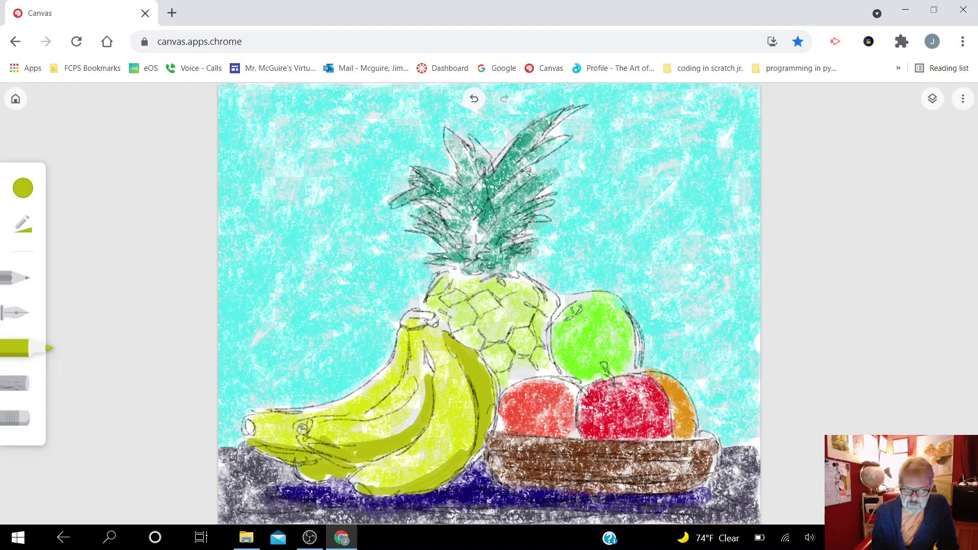
mouse_move(366, 485)
mouse_down()
mouse_move(451, 460)
mouse_move(476, 429)
mouse_move(467, 464)
mouse_up()
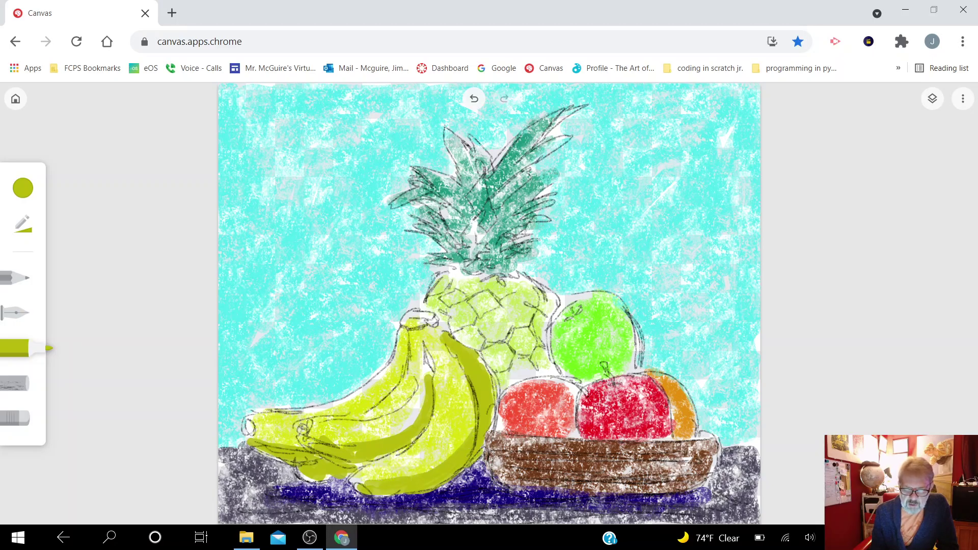
mouse_move(447, 338)
mouse_down()
mouse_move(426, 369)
mouse_move(360, 415)
mouse_up()
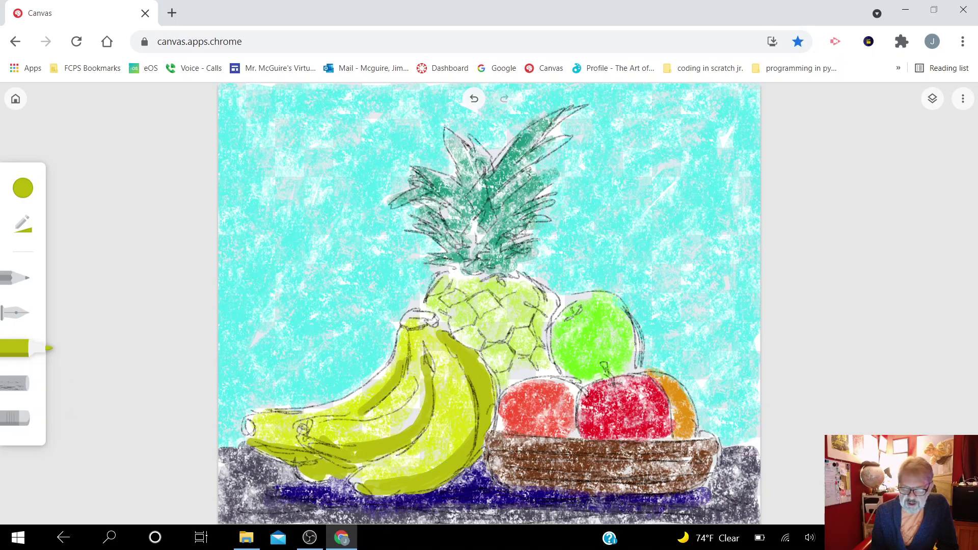
Set the marker colour to dark green #5e8e10 and shade the lower right part of the pineapple's body
click(23, 188)
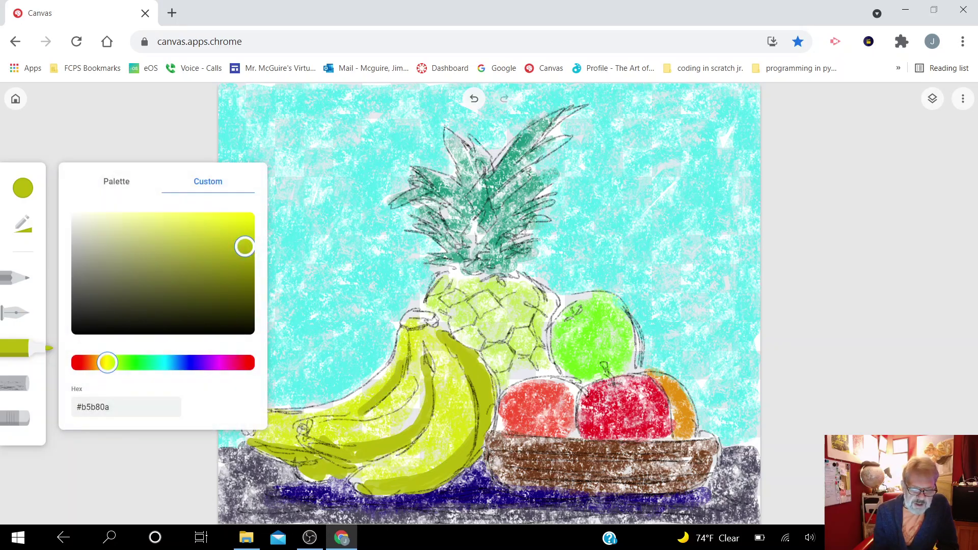
drag(108, 362, 118, 362)
click(235, 266)
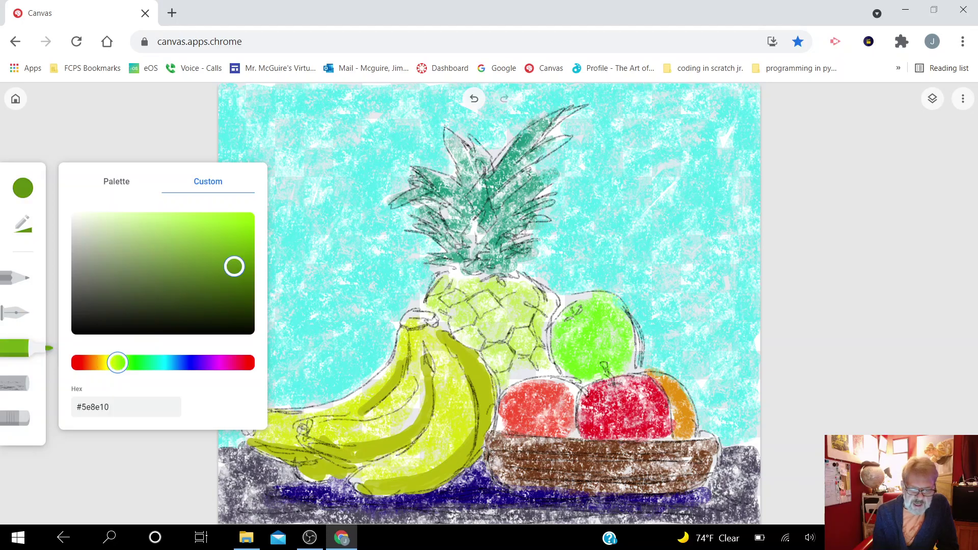
mouse_move(530, 347)
mouse_down()
mouse_move(546, 309)
mouse_move(542, 361)
mouse_move(550, 368)
mouse_move(504, 379)
mouse_move(493, 366)
mouse_move(520, 365)
mouse_move(520, 343)
mouse_move(489, 358)
mouse_move(475, 342)
mouse_up()
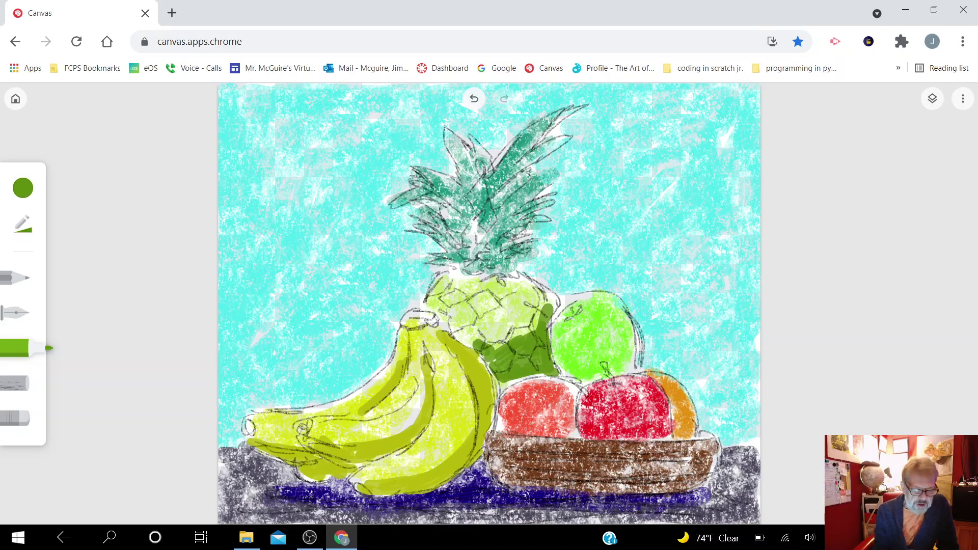
Lower the marker opacity to about 40% of its range and shade the rest of the pineapple's body in dark green
click(15, 348)
drag(201, 239, 175, 239)
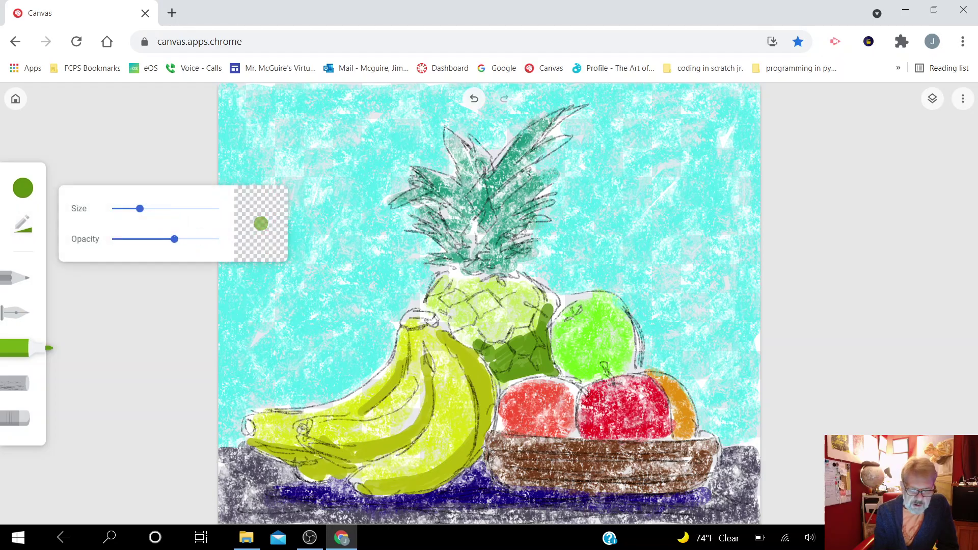
mouse_move(501, 338)
mouse_down()
mouse_move(531, 319)
mouse_move(535, 297)
mouse_move(484, 336)
mouse_move(465, 334)
mouse_up()
click(15, 348)
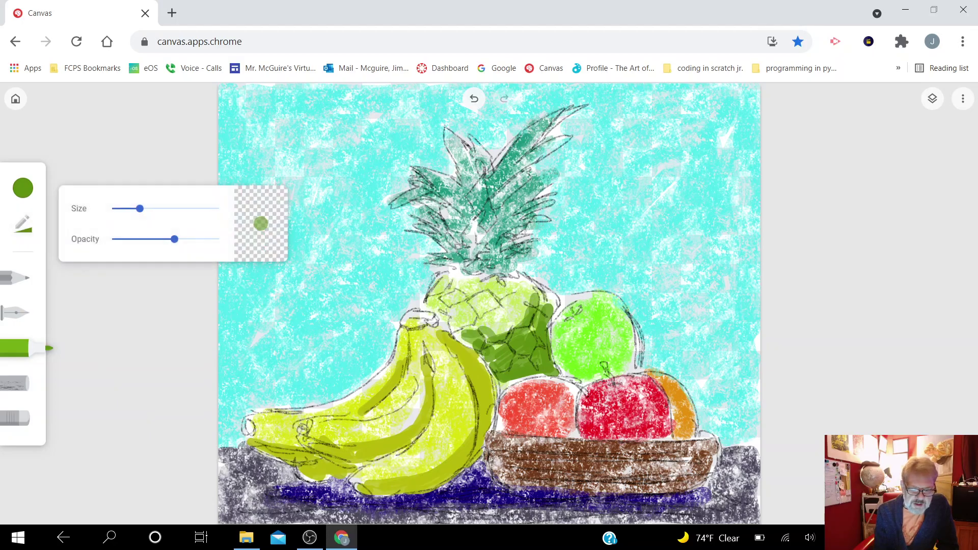
drag(175, 239, 153, 239)
mouse_move(490, 330)
mouse_down()
mouse_move(523, 309)
mouse_move(451, 329)
mouse_move(473, 347)
mouse_move(512, 316)
mouse_move(464, 321)
mouse_move(433, 311)
mouse_move(451, 318)
mouse_move(459, 306)
mouse_move(514, 301)
mouse_move(456, 298)
mouse_move(545, 300)
mouse_move(518, 272)
mouse_move(532, 288)
mouse_up()
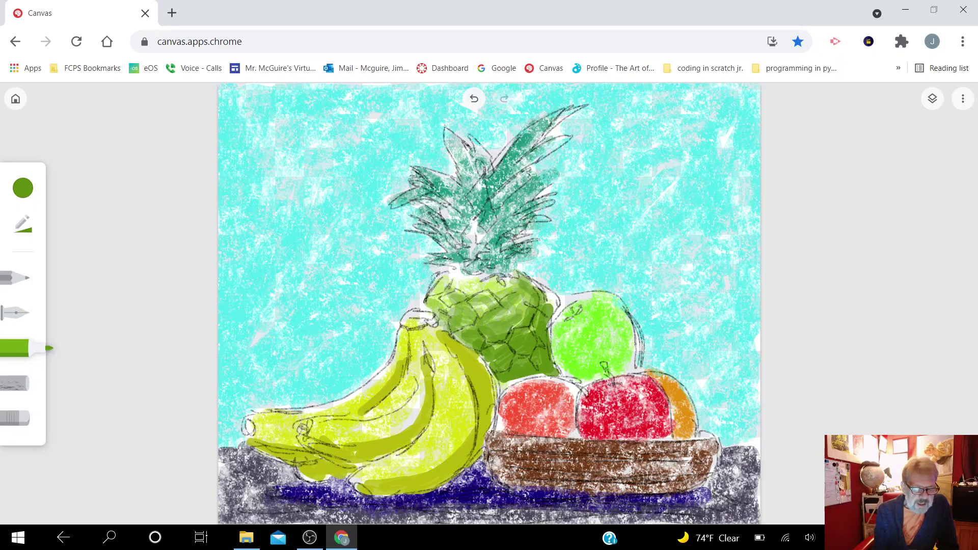
Set the marker colour to green #72b209 and shade the edges and lower part of the green apple
click(23, 188)
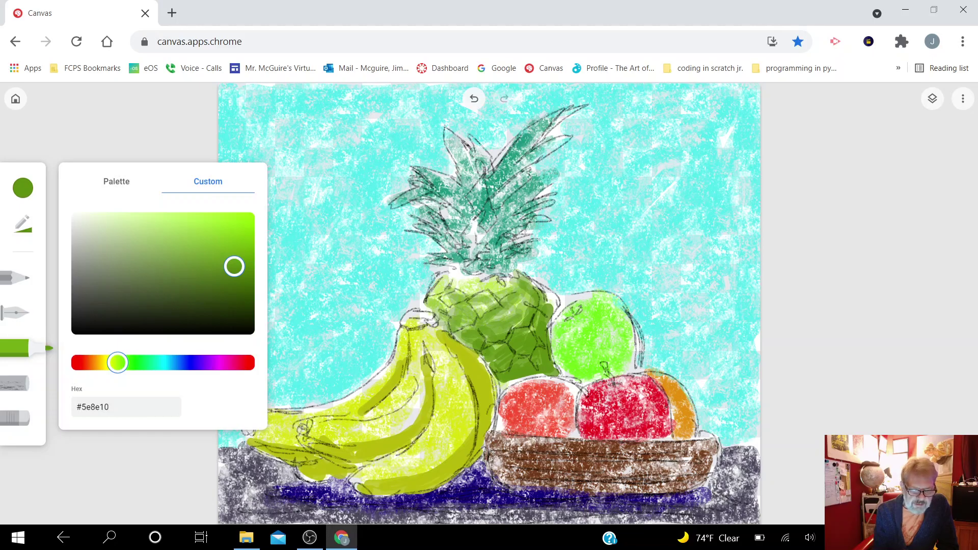
click(245, 249)
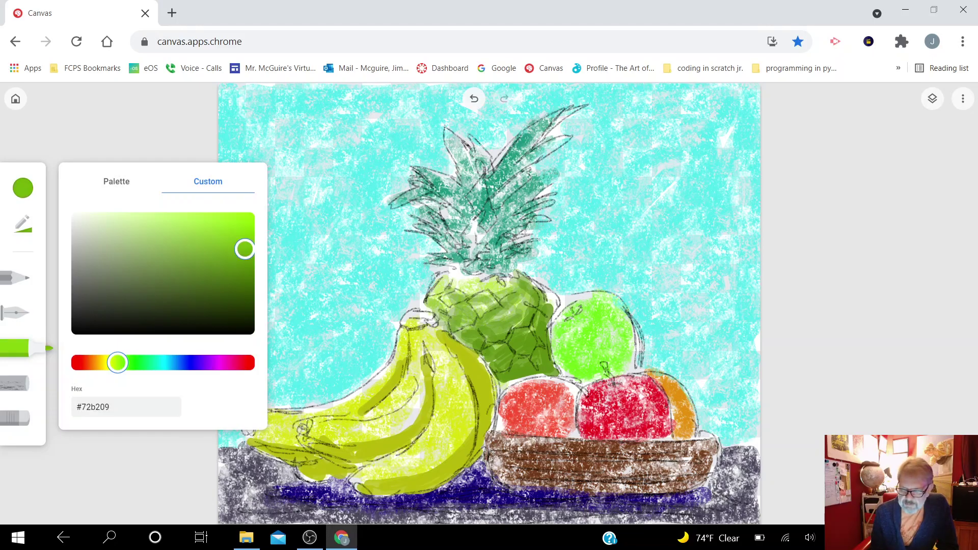
mouse_move(627, 361)
mouse_down()
mouse_move(630, 342)
mouse_move(602, 375)
mouse_move(566, 372)
mouse_move(552, 346)
mouse_move(618, 356)
mouse_move(619, 309)
mouse_move(582, 296)
mouse_move(558, 311)
mouse_move(553, 341)
mouse_move(571, 303)
mouse_up()
drag(579, 347, 624, 308)
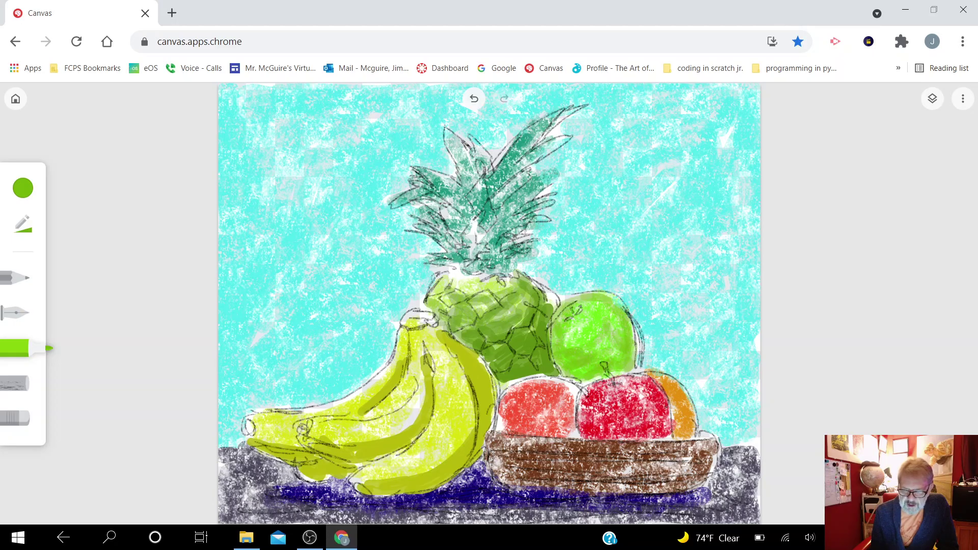
mouse_move(575, 348)
mouse_down()
mouse_move(630, 320)
mouse_move(577, 374)
mouse_move(615, 365)
mouse_up()
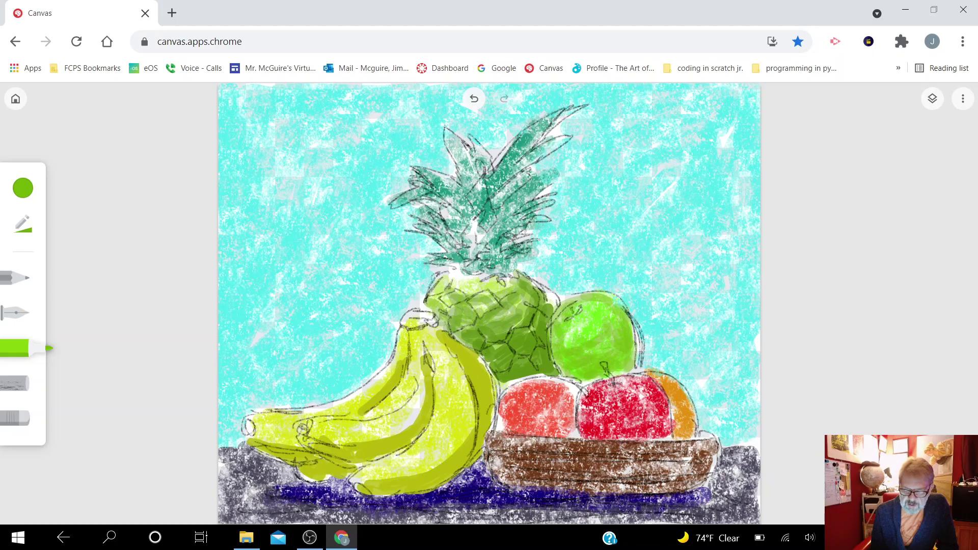
Set the marker colour to light green #adf1b3 and paint a highlight over the upper left of the green apple
click(22, 188)
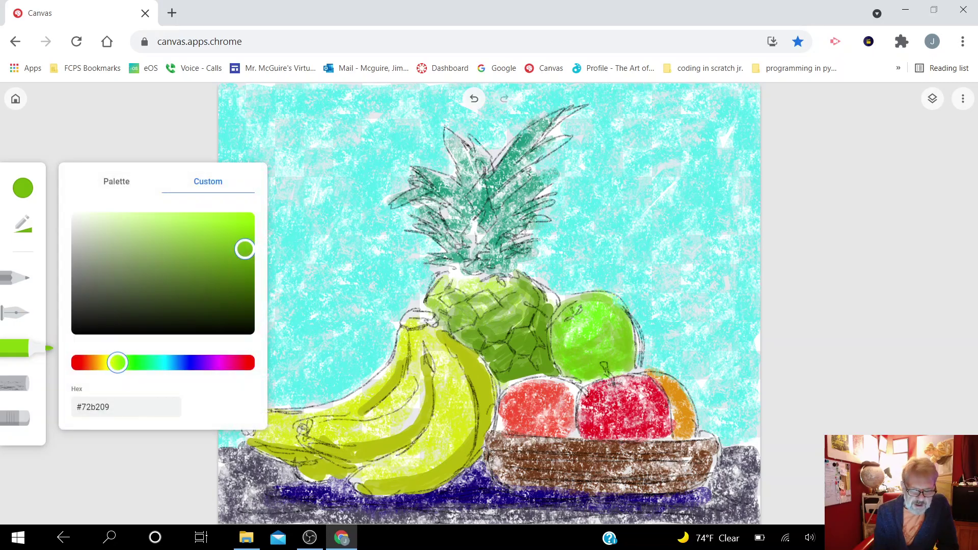
click(104, 222)
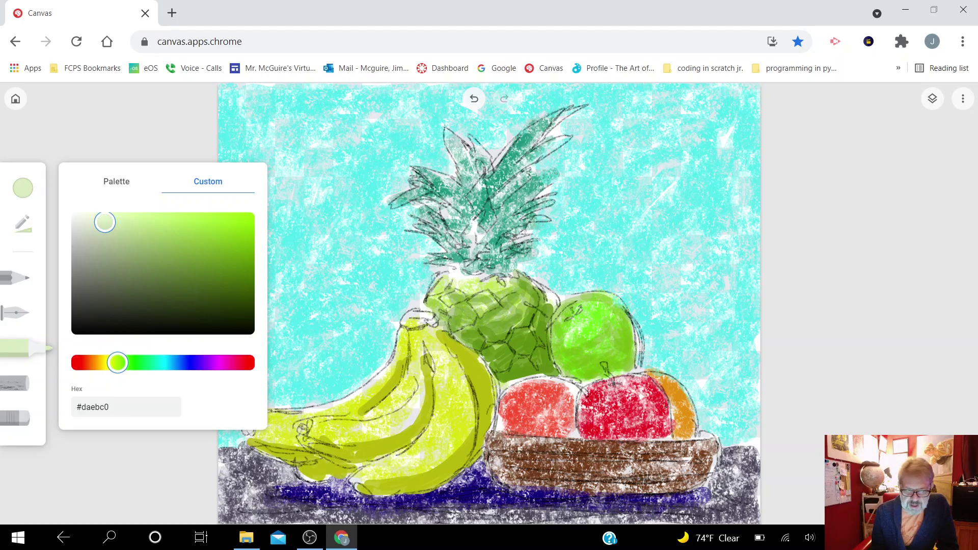
click(137, 363)
click(123, 219)
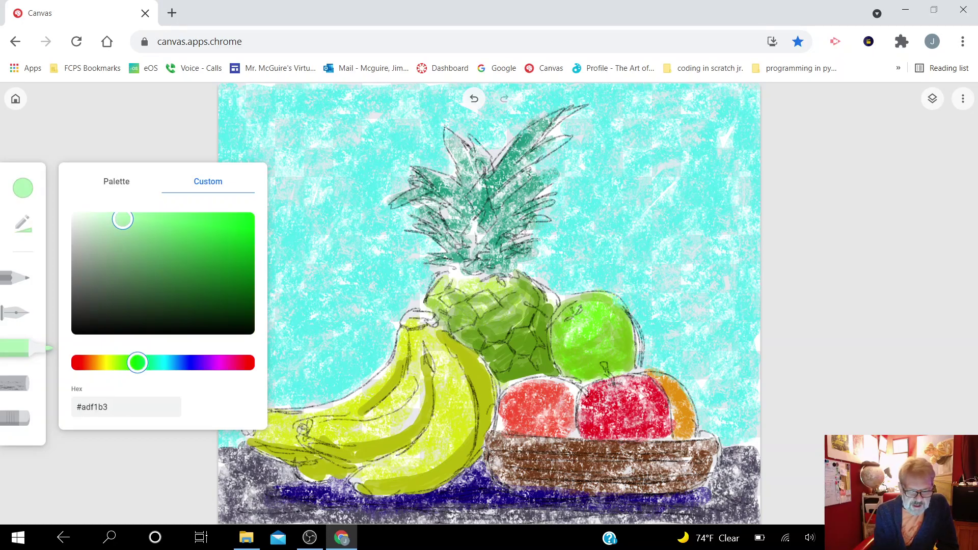
key(Escape)
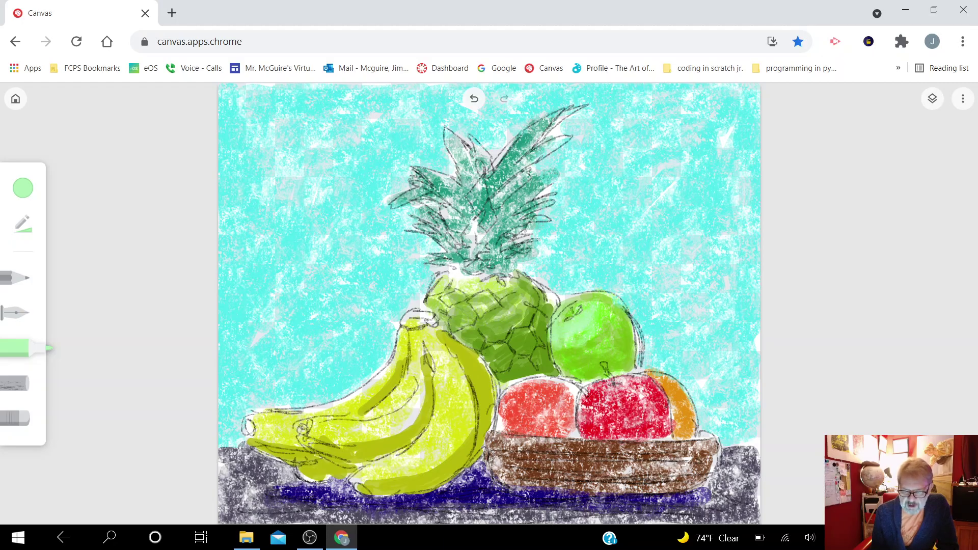
mouse_move(573, 349)
mouse_down()
mouse_move(602, 344)
mouse_move(610, 355)
mouse_up()
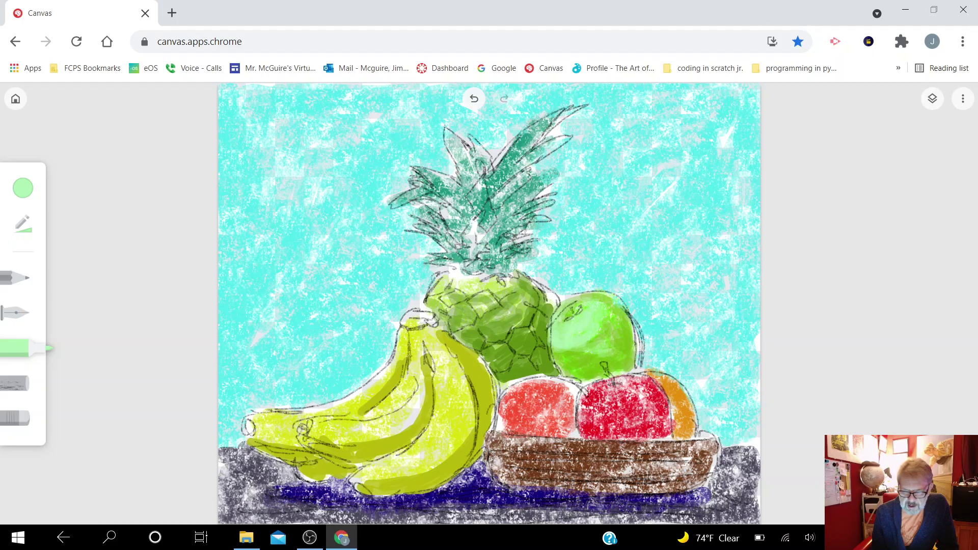
Reduce the marker opacity to about a quarter of its range
click(23, 188)
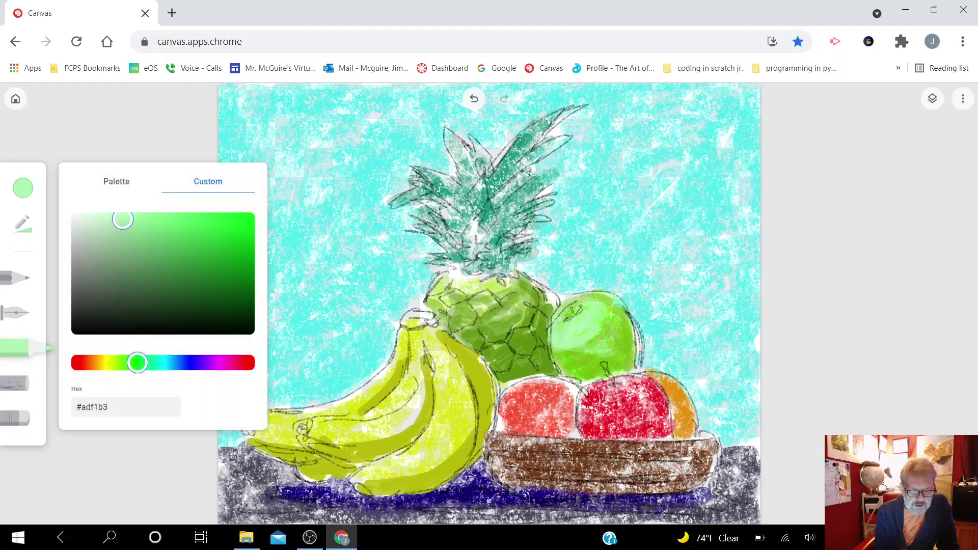
click(23, 224)
drag(148, 239, 140, 239)
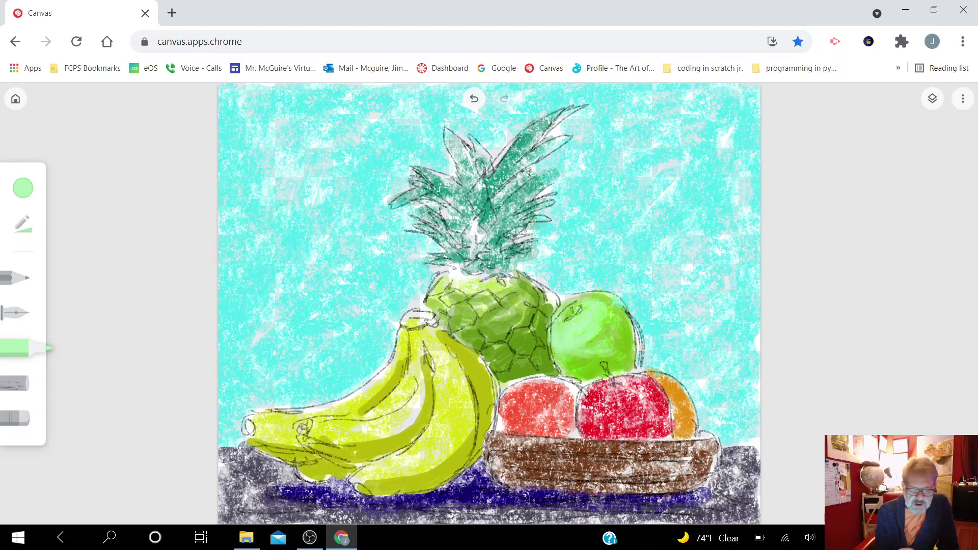
Set the marker colour to deep red #bd1b39 and shade the underside, sides and middle of the red apple
click(23, 188)
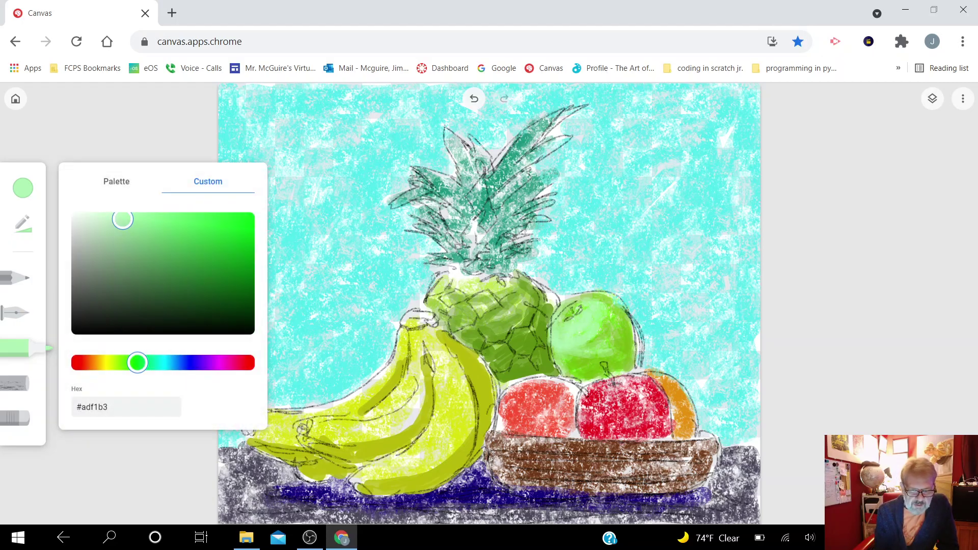
click(242, 363)
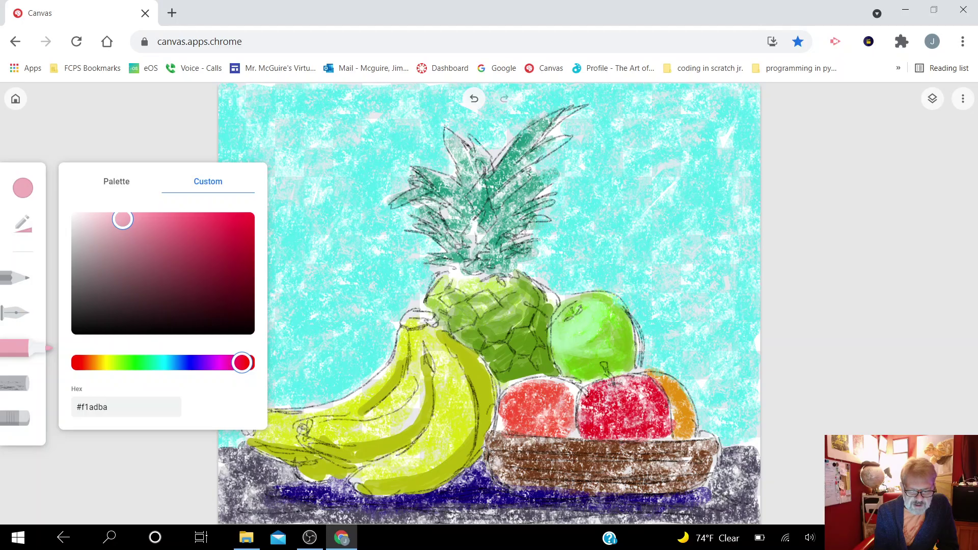
click(229, 244)
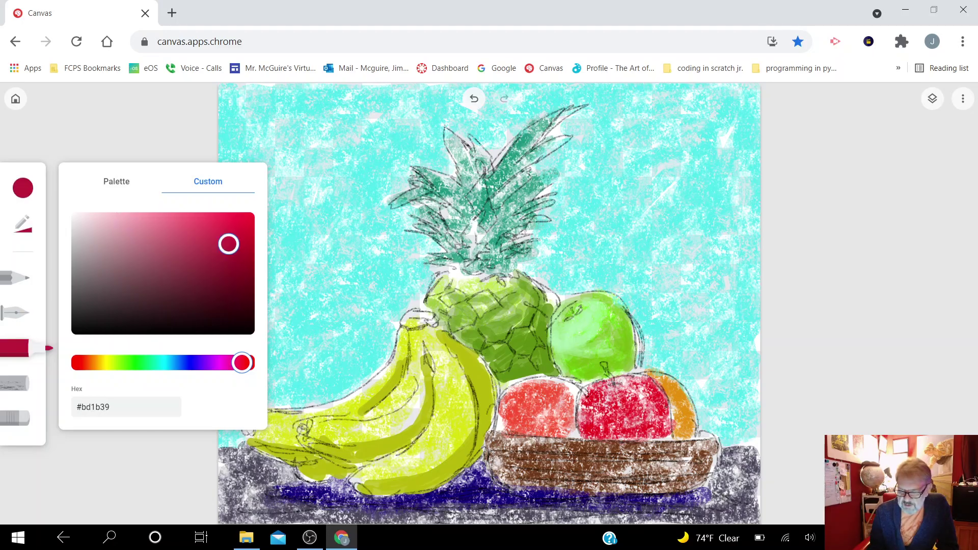
click(627, 407)
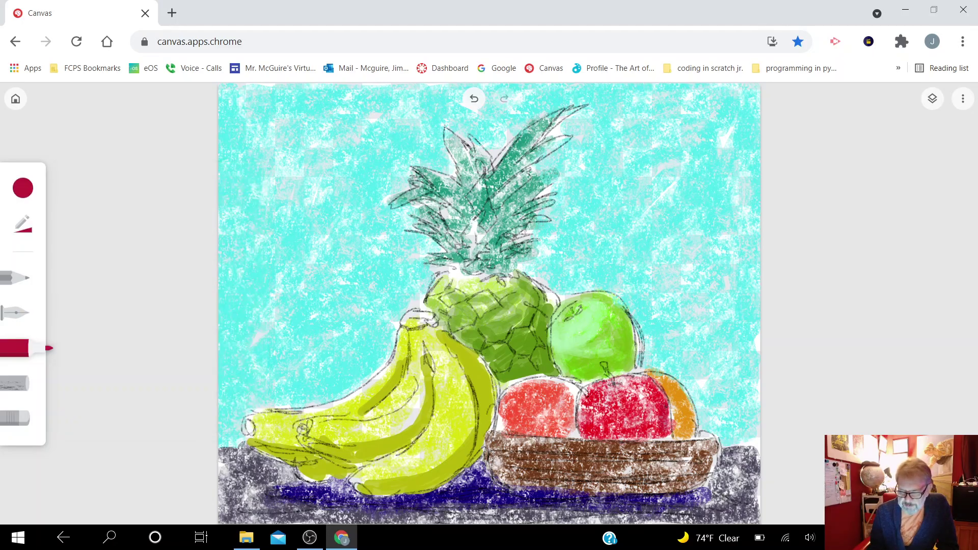
mouse_move(650, 437)
mouse_down()
mouse_move(667, 433)
mouse_move(669, 408)
mouse_move(667, 435)
mouse_move(620, 439)
mouse_move(652, 429)
mouse_move(650, 409)
mouse_move(597, 441)
mouse_up()
mouse_move(581, 395)
mouse_down()
mouse_move(582, 425)
mouse_move(596, 441)
mouse_move(635, 423)
mouse_move(591, 416)
mouse_move(658, 402)
mouse_move(627, 375)
mouse_move(583, 415)
mouse_up()
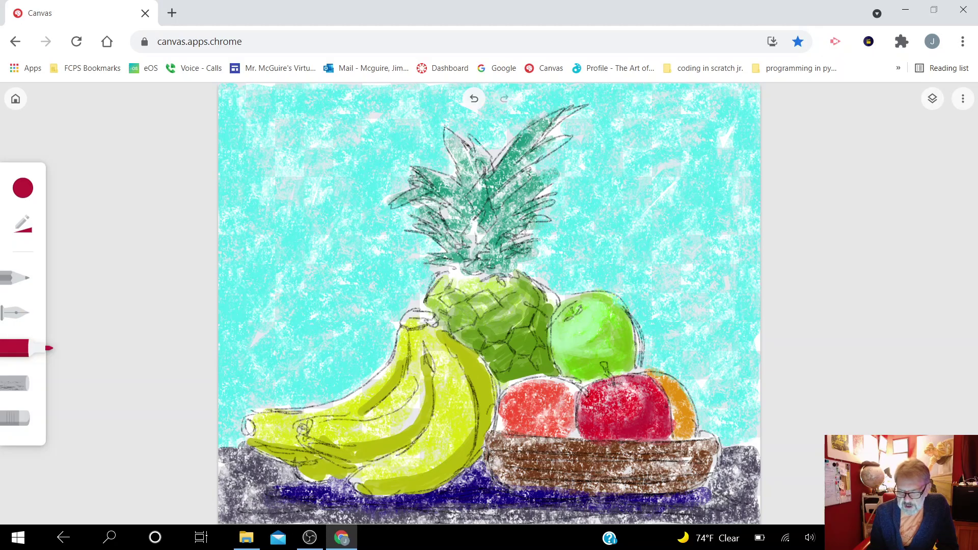
drag(637, 385, 596, 419)
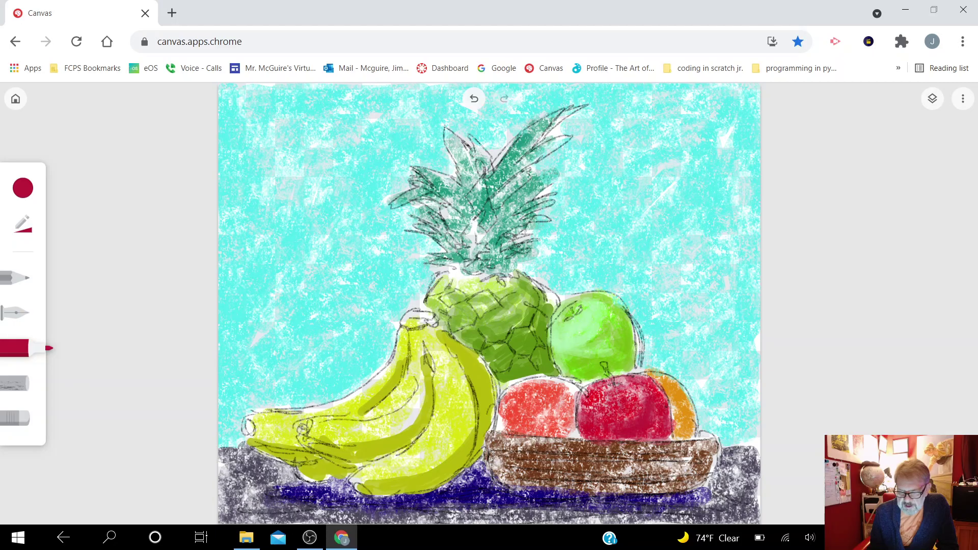
drag(666, 403, 619, 417)
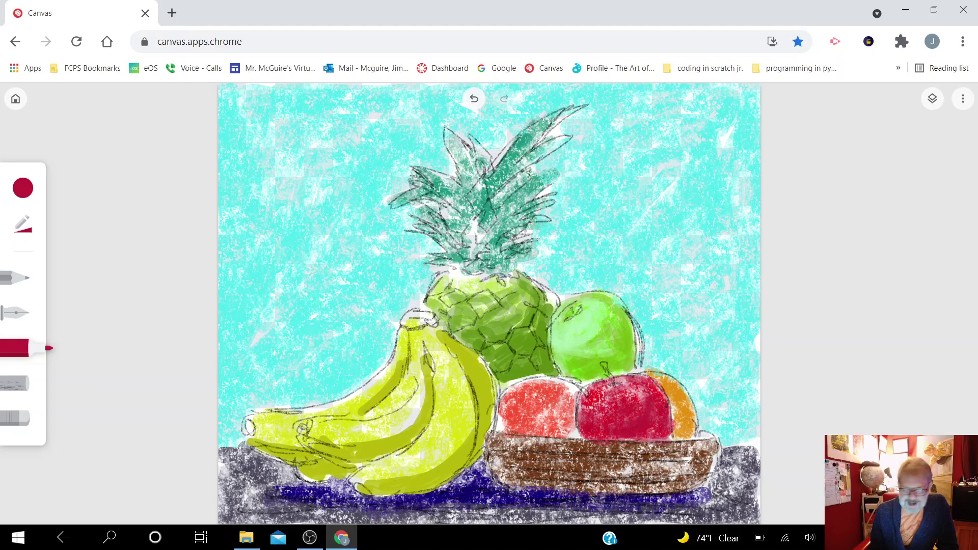
Try several pink and orange tints for the marker, ending with the salmon colour #f49375
click(22, 188)
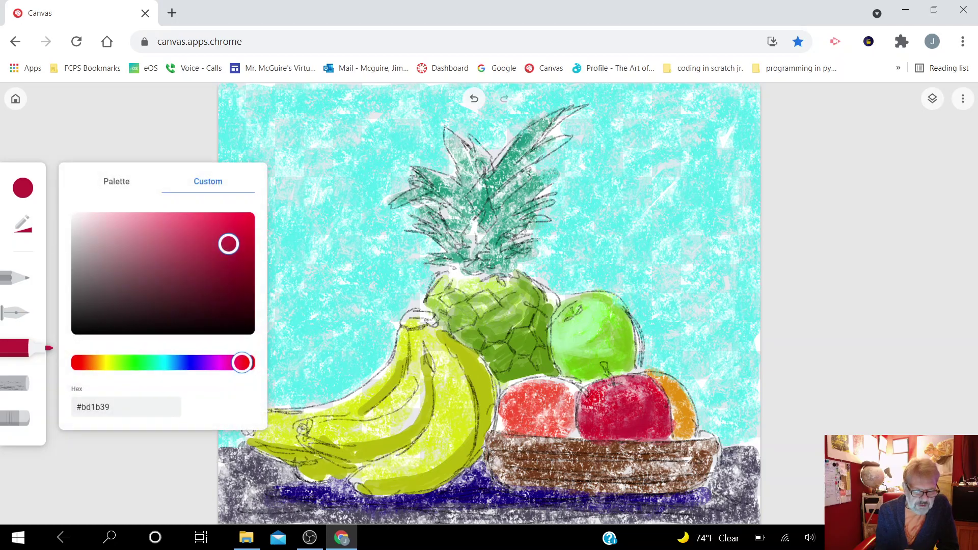
click(107, 242)
click(138, 230)
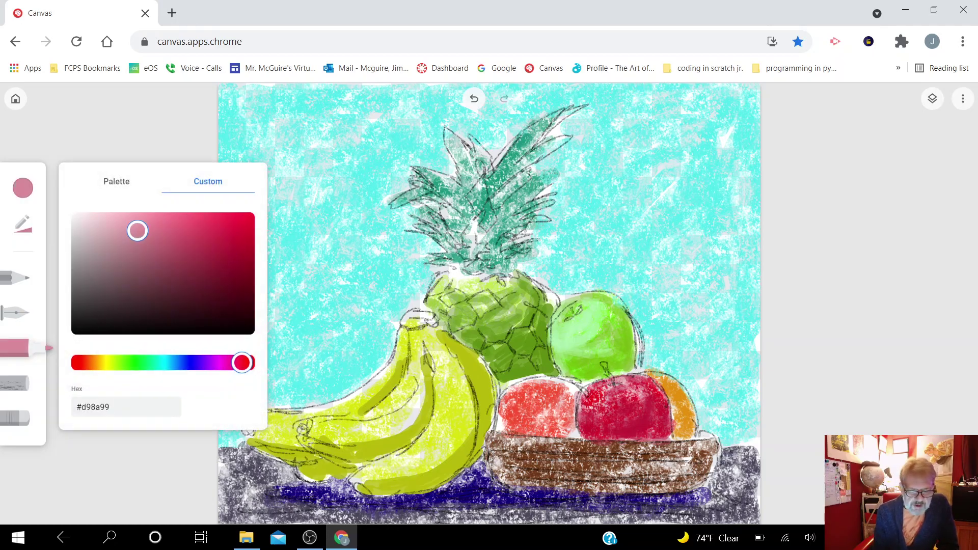
click(145, 255)
click(145, 237)
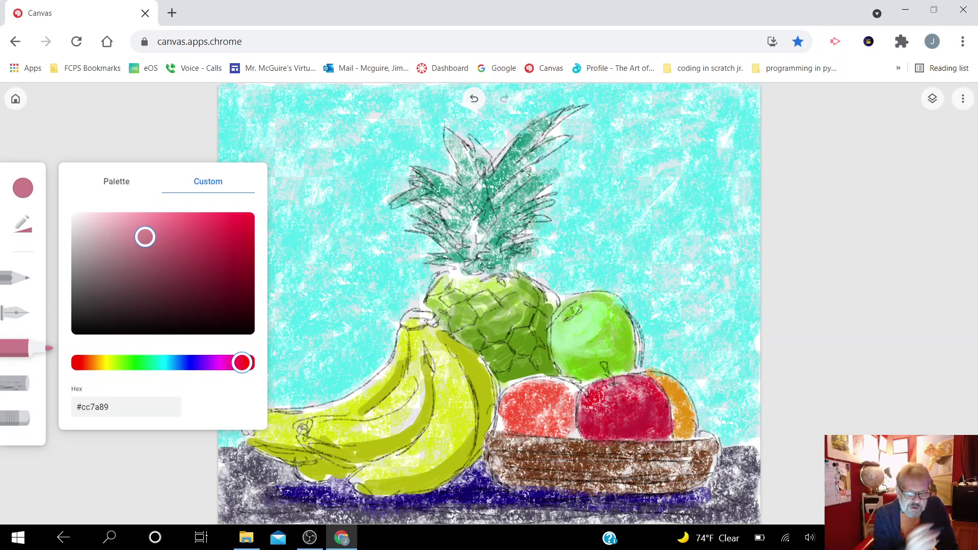
click(91, 363)
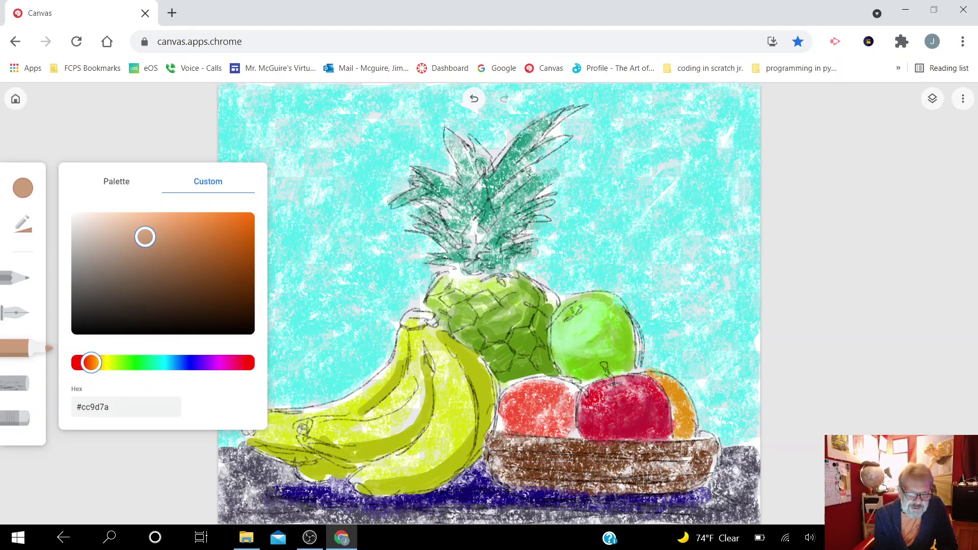
click(238, 218)
drag(90, 363, 85, 363)
drag(238, 217, 166, 218)
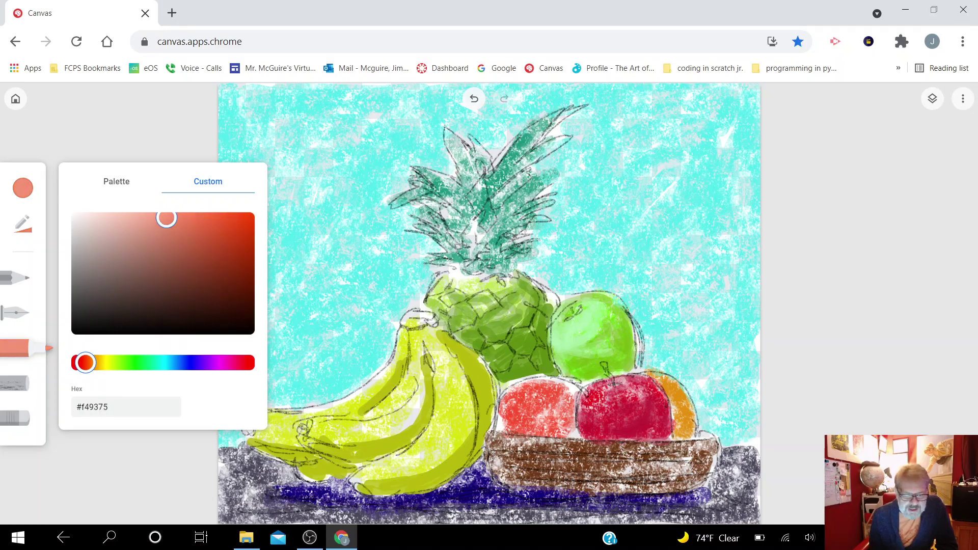
click(595, 389)
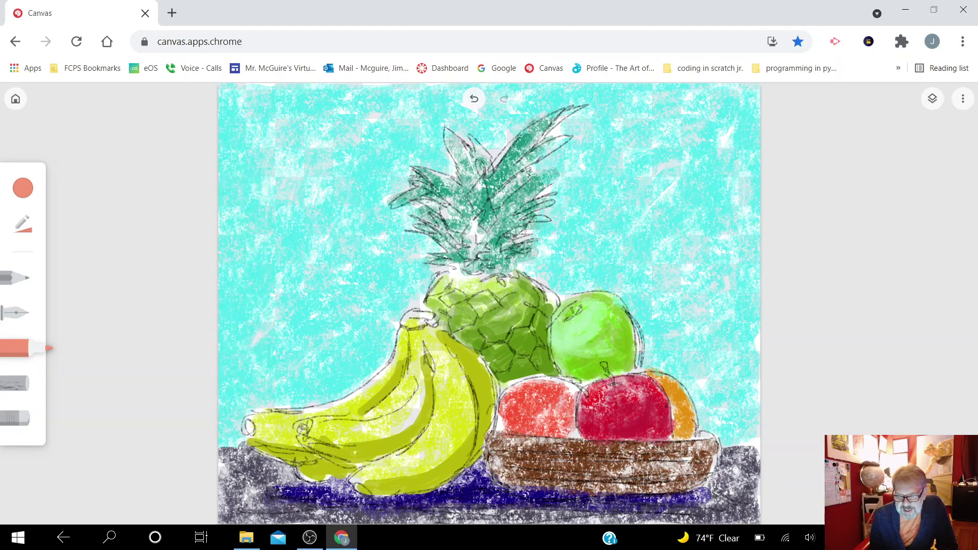
Paint salmon highlights across the upper part of the red apple with the marker
drag(591, 395, 638, 387)
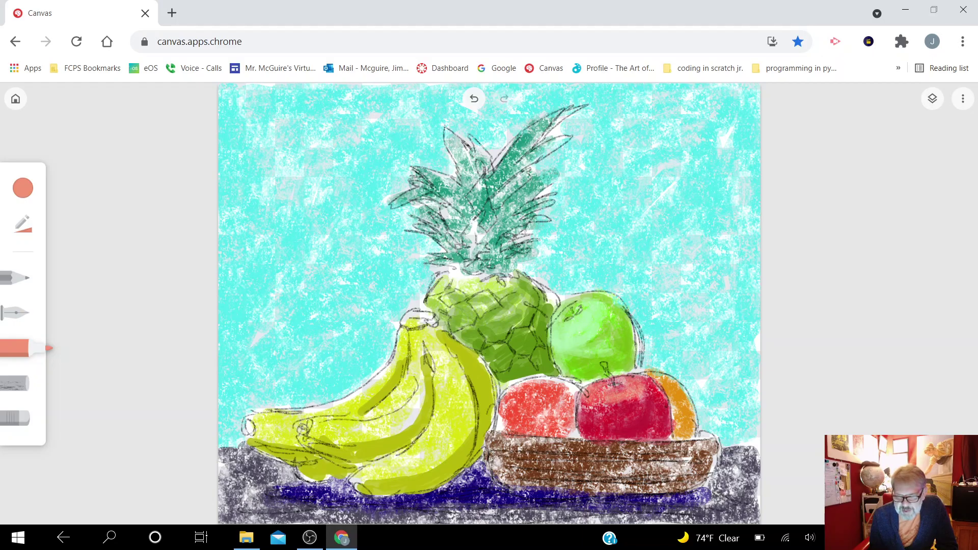
mouse_move(593, 401)
mouse_down()
mouse_move(590, 412)
mouse_move(652, 382)
mouse_up()
drag(650, 394, 657, 387)
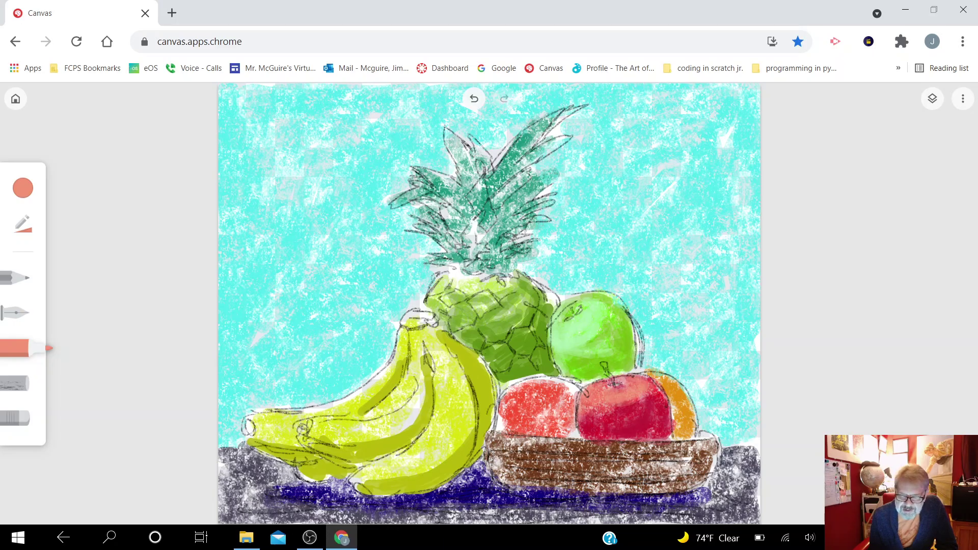
mouse_move(585, 413)
mouse_down()
mouse_move(597, 424)
mouse_move(654, 396)
mouse_move(661, 381)
mouse_up()
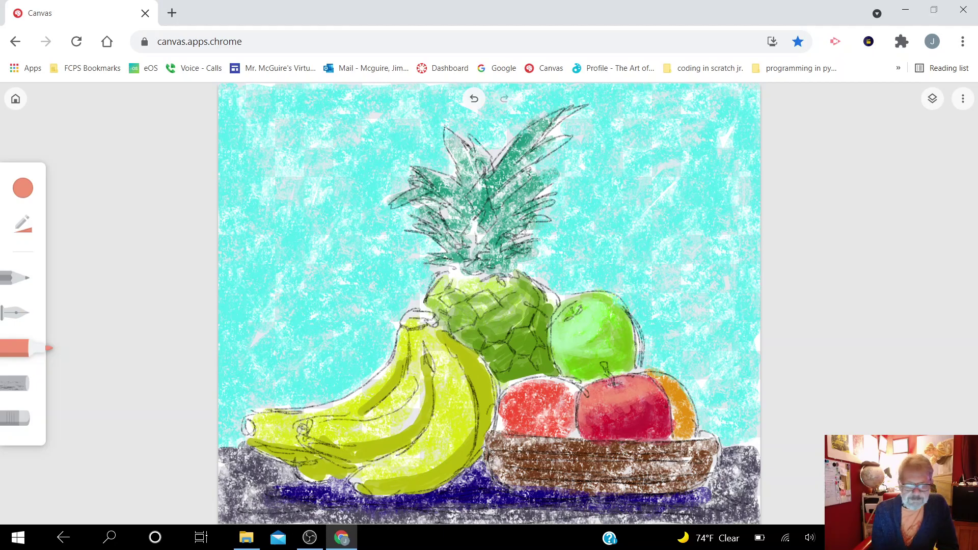
Set the marker colour to dark reddish brown #962c0c and shade the lower part and sides of the light red fruit beside the bananas
click(23, 188)
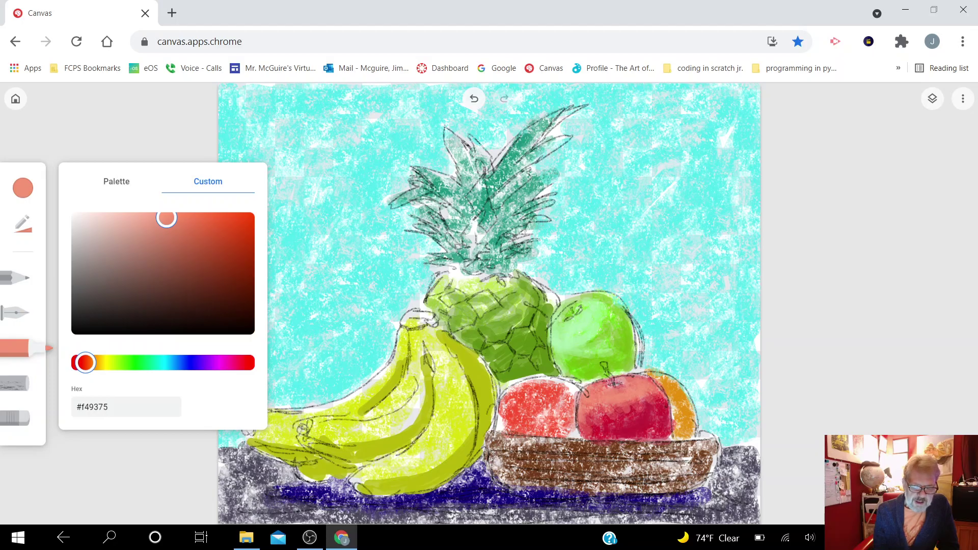
click(238, 263)
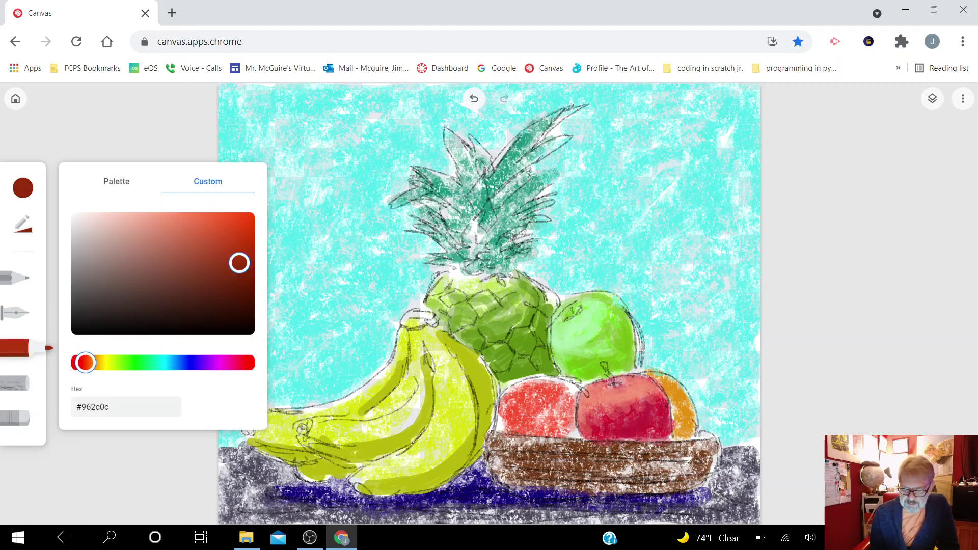
mouse_move(572, 432)
mouse_down()
mouse_move(571, 406)
mouse_move(539, 437)
mouse_move(561, 439)
mouse_move(556, 417)
mouse_move(535, 415)
mouse_move(562, 387)
mouse_move(571, 394)
mouse_up()
mouse_move(503, 408)
mouse_down()
mouse_move(503, 431)
mouse_move(576, 434)
mouse_move(507, 427)
mouse_up()
mouse_move(505, 408)
mouse_down()
mouse_move(501, 429)
mouse_move(505, 412)
mouse_move(526, 418)
mouse_up()
drag(505, 413, 513, 393)
Set the marker colour to pale pink #e5c6bd and highlight the top of the light red fruit beside the bananas
click(23, 188)
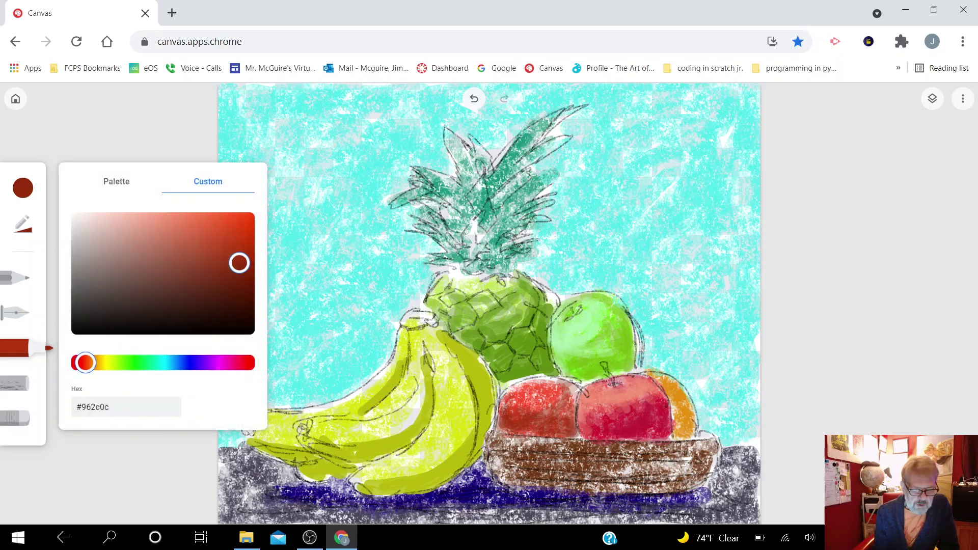
click(83, 220)
click(104, 225)
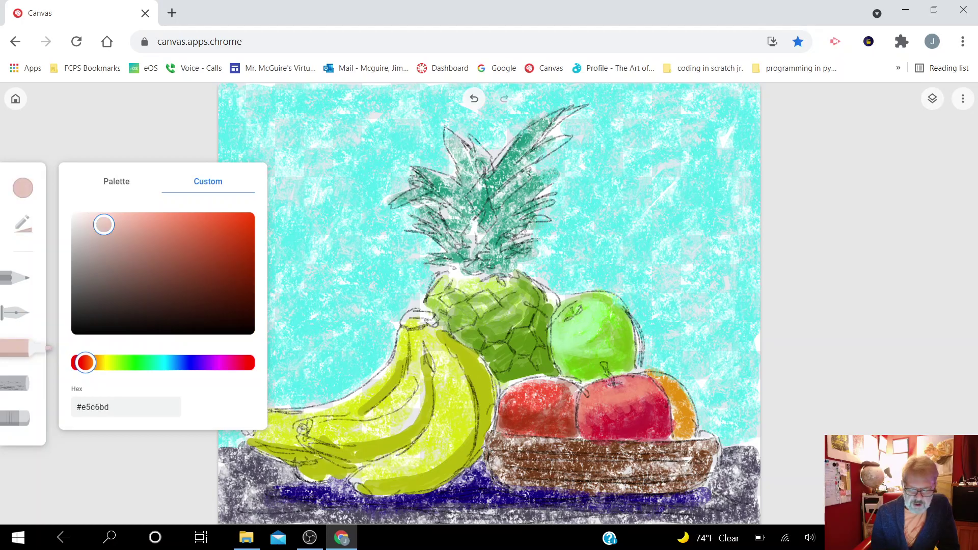
mouse_move(540, 387)
mouse_down()
mouse_move(513, 396)
mouse_move(523, 380)
mouse_move(559, 398)
mouse_move(566, 390)
mouse_move(525, 404)
mouse_up()
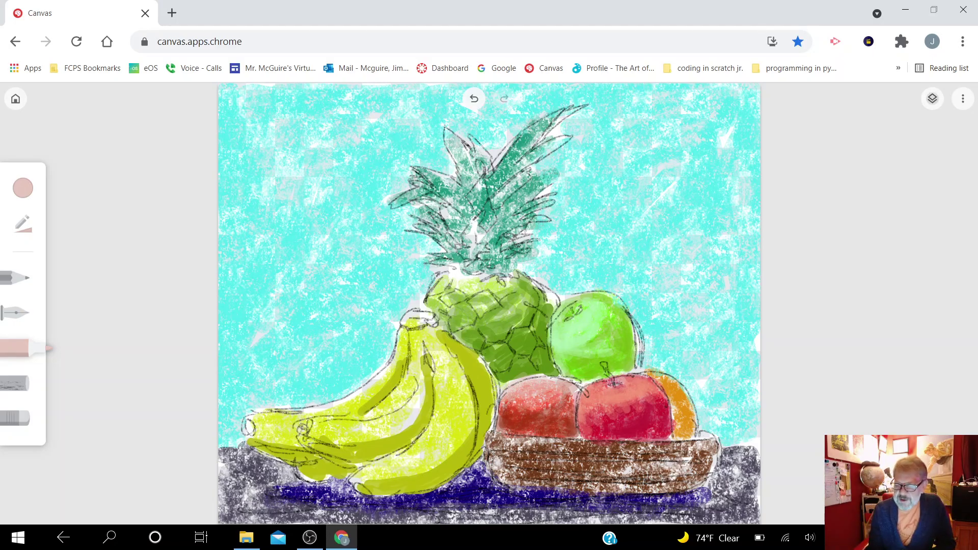
Make the empty top layer active and set the pen colour to near-black #030303
click(932, 98)
click(886, 200)
click(932, 98)
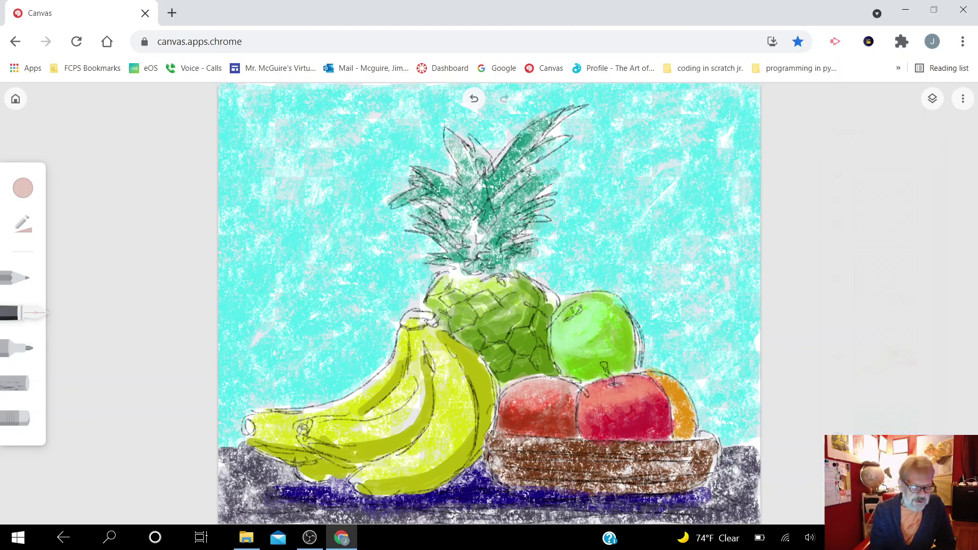
click(15, 312)
click(23, 188)
click(97, 332)
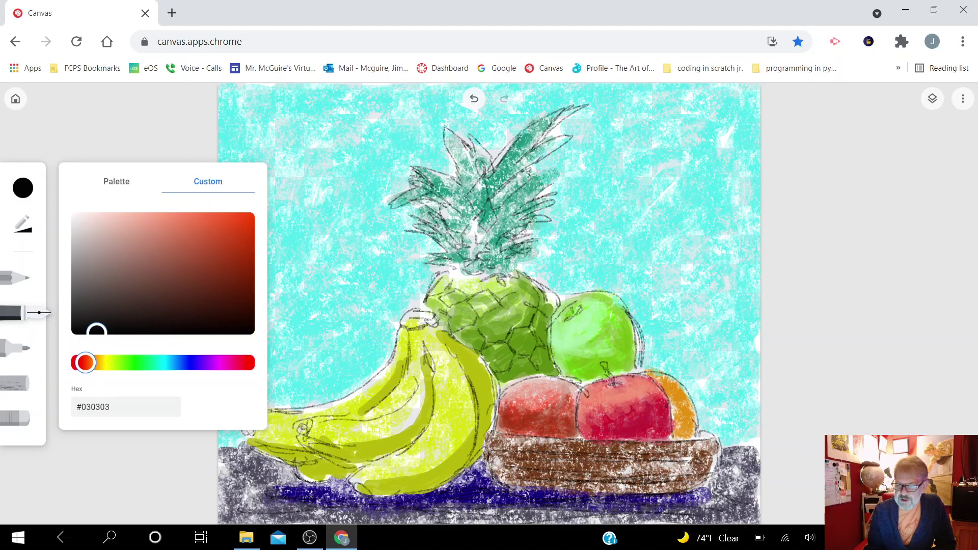
Hide and reshow the pencil sketch layer to compare the colouring with and without outlines
click(932, 98)
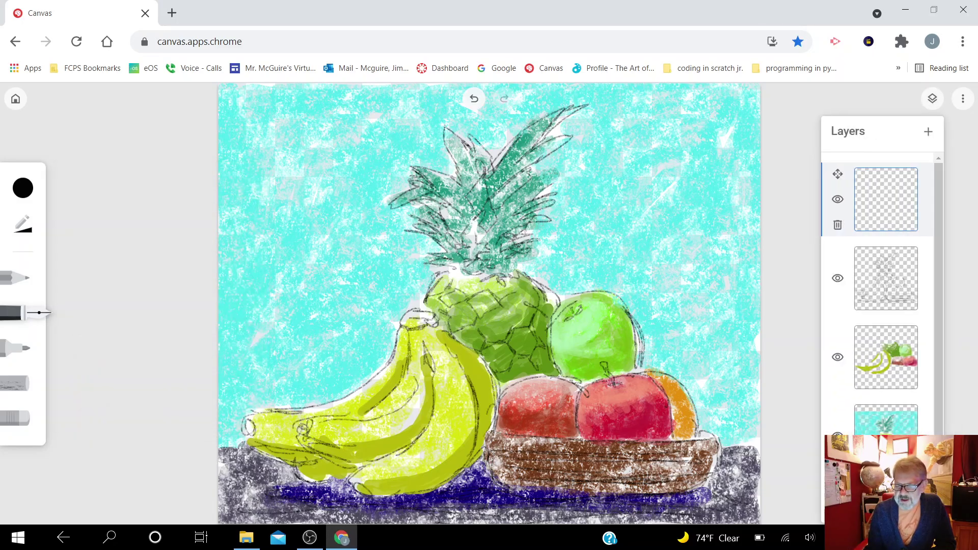
click(837, 278)
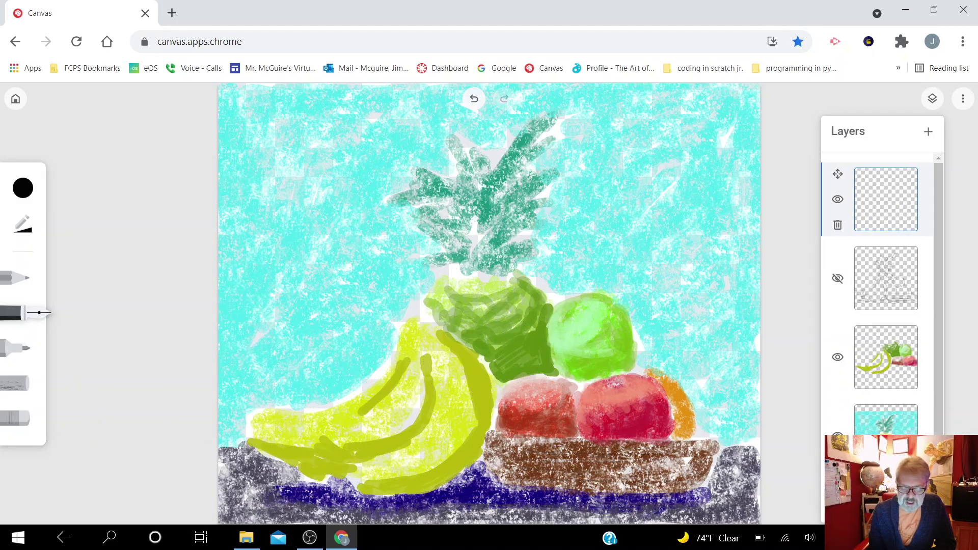
click(838, 279)
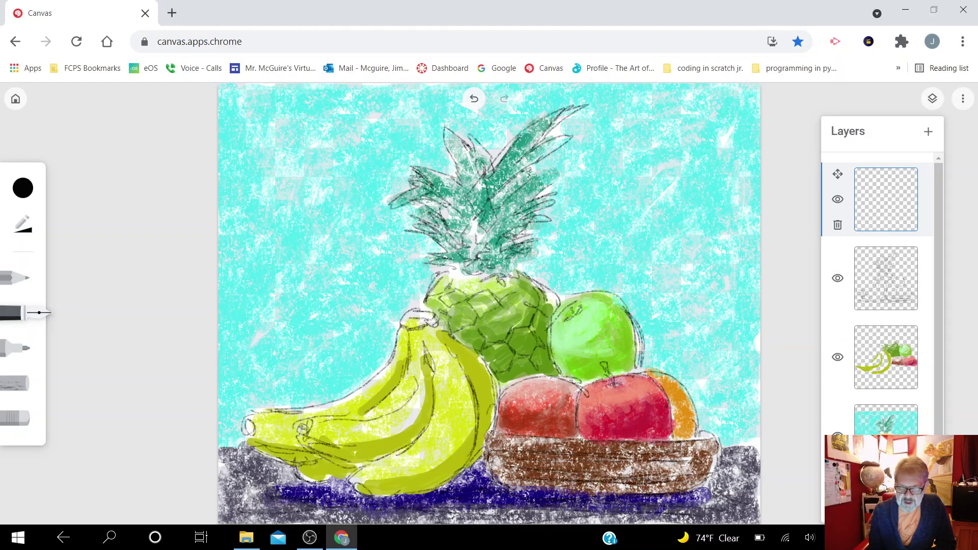
Ink the outlines, stem, tips and inner contour lines of the bananas in black pen on the top layer
mouse_move(399, 326)
mouse_down()
mouse_move(430, 316)
mouse_move(380, 372)
mouse_move(319, 410)
mouse_move(256, 410)
mouse_move(245, 431)
mouse_move(256, 421)
mouse_move(282, 455)
mouse_move(299, 447)
mouse_move(305, 422)
mouse_move(410, 410)
mouse_move(367, 408)
mouse_move(405, 393)
mouse_move(407, 357)
mouse_move(432, 413)
mouse_up()
mouse_move(418, 377)
mouse_down()
mouse_move(393, 413)
mouse_move(390, 453)
mouse_move(353, 468)
mouse_up()
mouse_move(295, 459)
mouse_down()
mouse_move(313, 477)
mouse_move(382, 494)
mouse_move(470, 439)
mouse_up()
drag(415, 466, 444, 456)
drag(460, 384, 471, 430)
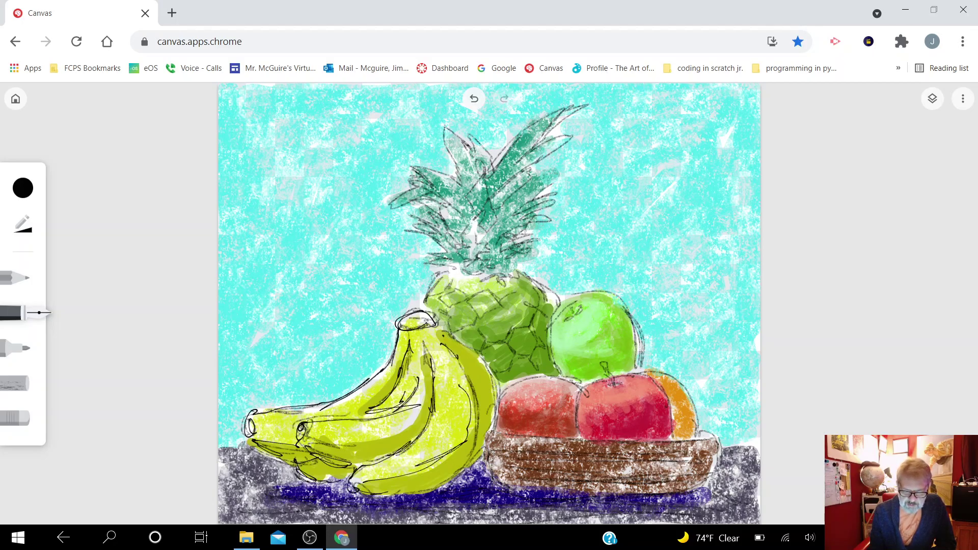
mouse_move(445, 336)
mouse_down()
mouse_move(488, 364)
mouse_move(496, 428)
mouse_move(482, 457)
mouse_move(413, 494)
mouse_move(382, 498)
mouse_move(390, 490)
mouse_up()
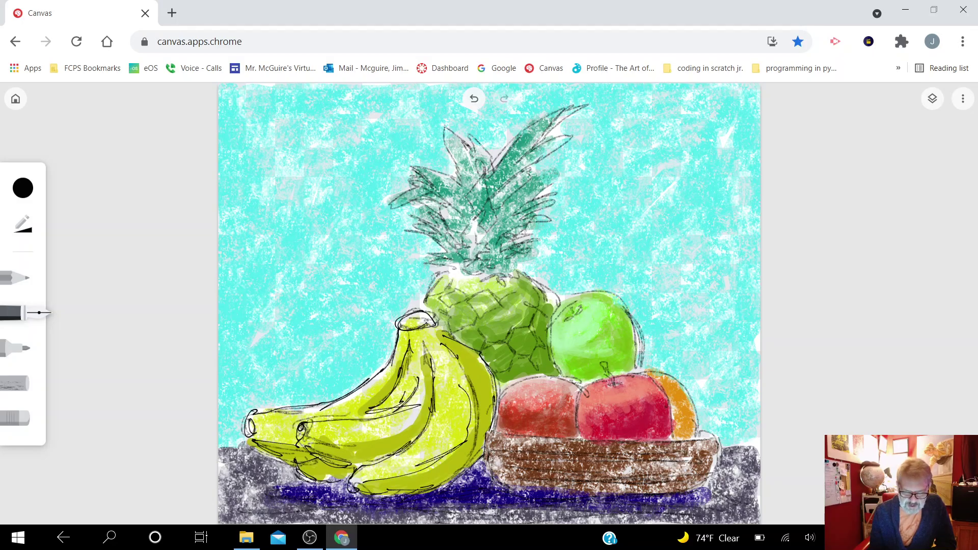
Ink loose black lines along the lower edge of the blue shadow beneath the bananas and basket
drag(317, 482, 351, 510)
drag(274, 501, 345, 511)
drag(433, 505, 641, 509)
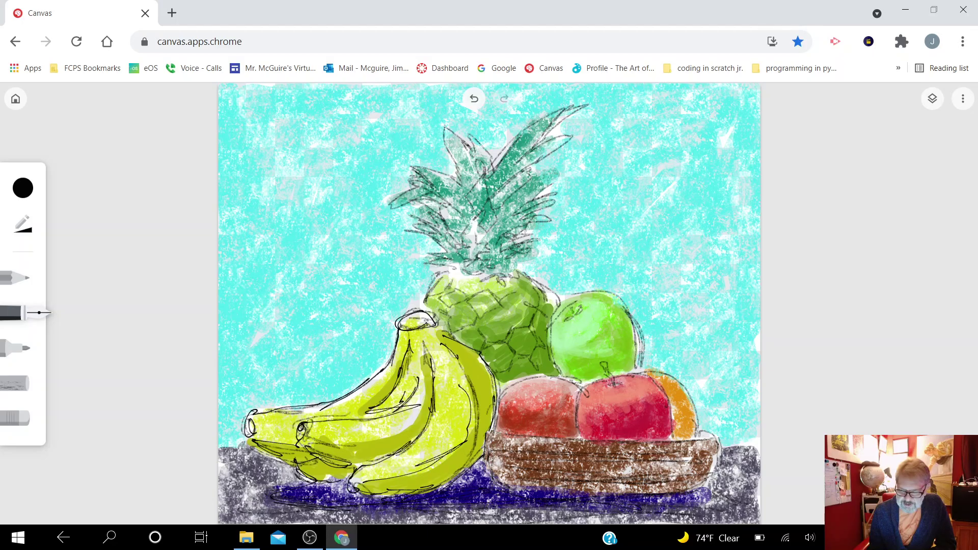
Ink the basket's sides, base, rim and horizontal weave lines in black pen
drag(487, 451, 529, 489)
drag(502, 476, 669, 480)
drag(533, 487, 663, 478)
drag(565, 486, 704, 488)
drag(704, 489, 604, 487)
mouse_move(710, 461)
mouse_down()
mouse_move(702, 489)
mouse_move(550, 469)
mouse_move(655, 465)
mouse_up()
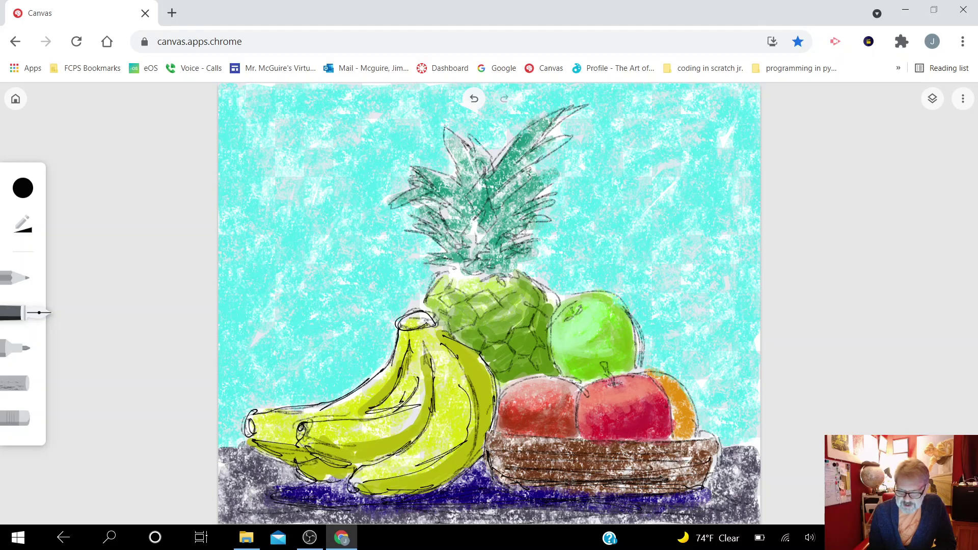
mouse_move(491, 453)
mouse_down()
mouse_move(713, 455)
mouse_move(709, 439)
mouse_move(496, 437)
mouse_move(692, 435)
mouse_up()
drag(618, 442, 707, 435)
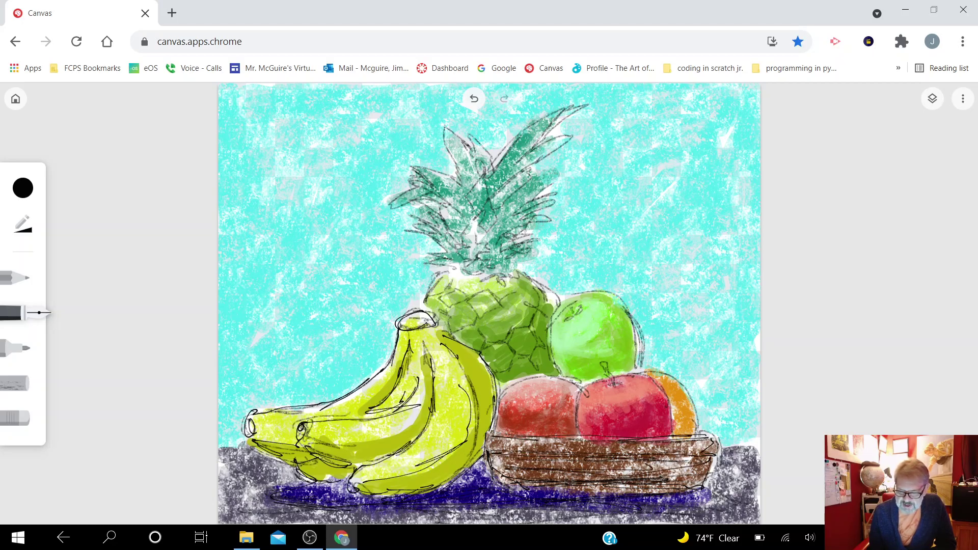
Ink the outlines of the red apple with its stem, the orange and the light red fruit in the basket
mouse_move(587, 423)
mouse_down()
mouse_move(611, 383)
mouse_move(603, 362)
mouse_move(608, 381)
mouse_move(651, 374)
mouse_move(675, 426)
mouse_up()
mouse_move(635, 373)
mouse_down()
mouse_move(675, 387)
mouse_move(699, 432)
mouse_up()
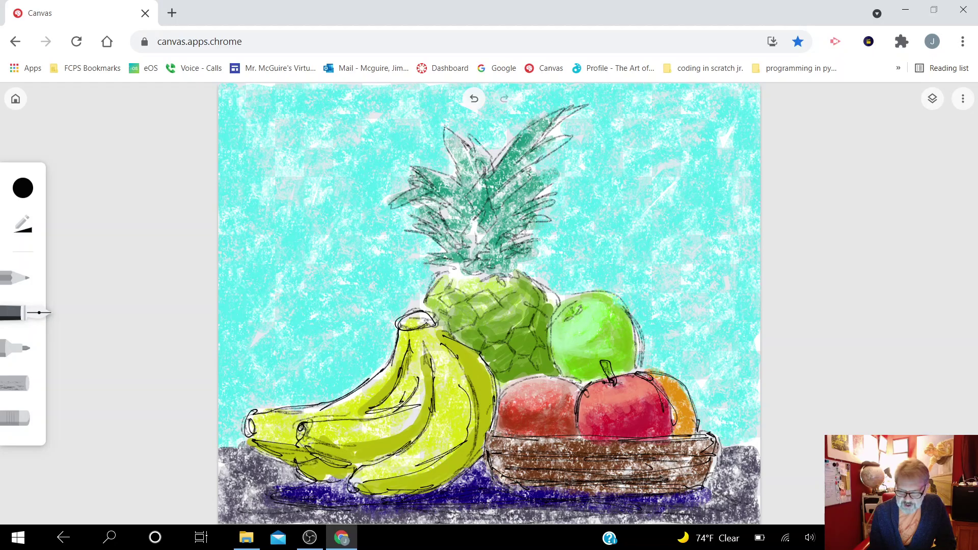
mouse_move(576, 381)
mouse_down()
mouse_move(530, 376)
mouse_move(500, 403)
mouse_move(499, 425)
mouse_up()
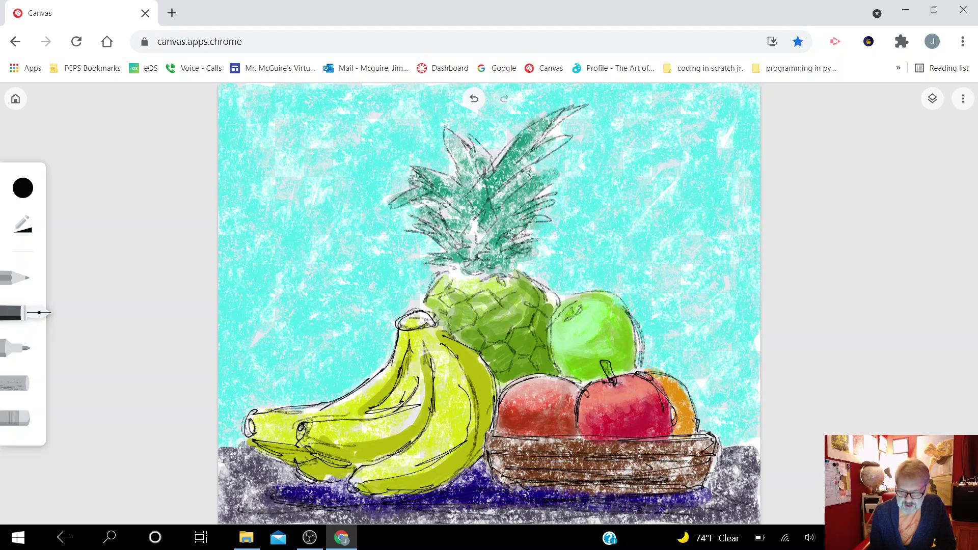
Cross-hatch the shaded lower part of the pineapple beside the green apple in black pen
drag(480, 358, 498, 387)
drag(552, 365, 532, 374)
drag(541, 354, 514, 373)
mouse_move(543, 346)
mouse_down()
mouse_move(520, 370)
mouse_move(507, 364)
mouse_up()
drag(540, 329, 497, 352)
mouse_move(528, 329)
mouse_down()
mouse_move(493, 354)
mouse_move(495, 379)
mouse_up()
drag(511, 338, 514, 364)
mouse_move(533, 331)
mouse_down()
mouse_move(527, 363)
mouse_move(537, 363)
mouse_up()
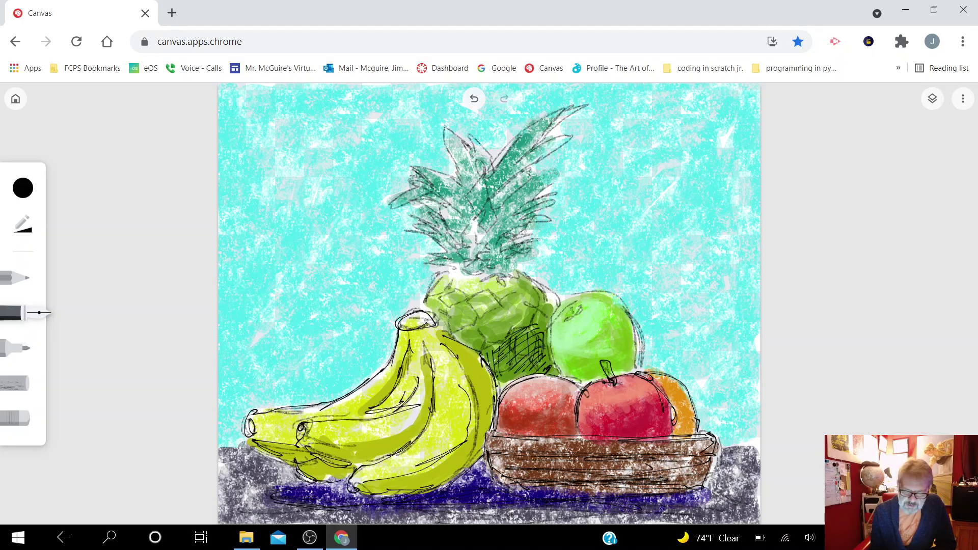
Ink the diamond segments on the pineapple's upper body and the outlines of its leaves
drag(451, 297, 467, 308)
drag(464, 299, 482, 320)
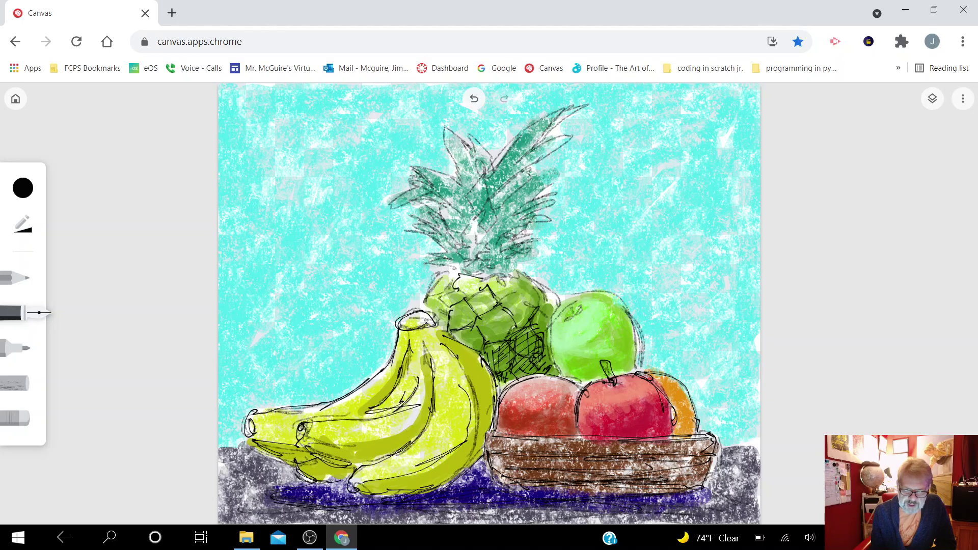
mouse_move(509, 278)
mouse_down()
mouse_move(517, 292)
mouse_move(529, 249)
mouse_move(509, 232)
mouse_move(536, 216)
mouse_move(511, 218)
mouse_move(510, 195)
mouse_move(566, 114)
mouse_move(490, 181)
mouse_move(483, 164)
mouse_move(436, 131)
mouse_move(407, 168)
mouse_move(449, 189)
mouse_move(390, 209)
mouse_move(449, 235)
mouse_move(408, 231)
mouse_move(438, 262)
mouse_move(474, 275)
mouse_move(469, 213)
mouse_move(498, 281)
mouse_up()
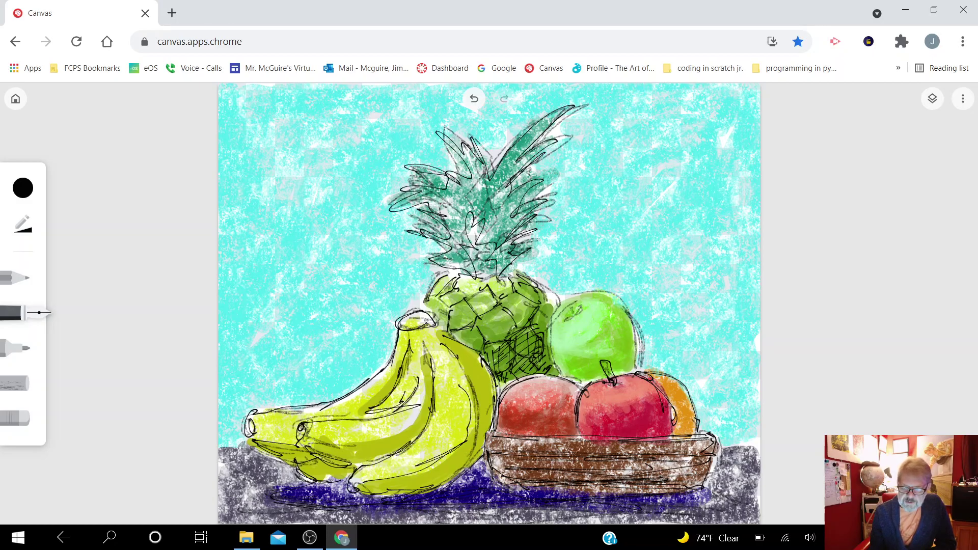
Ink the green apple's outline and stem, and reinforce the edge of the orange below it
mouse_move(553, 322)
mouse_down()
mouse_move(614, 293)
mouse_move(645, 372)
mouse_up()
drag(632, 312, 645, 361)
drag(583, 306, 565, 322)
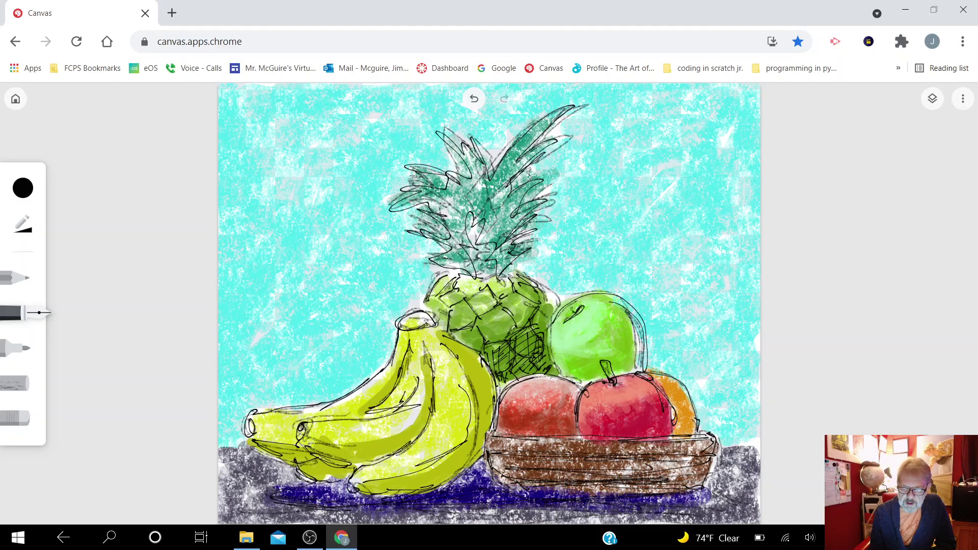
mouse_move(635, 329)
mouse_down()
mouse_move(642, 365)
mouse_move(694, 412)
mouse_move(688, 426)
mouse_up()
drag(555, 324, 566, 365)
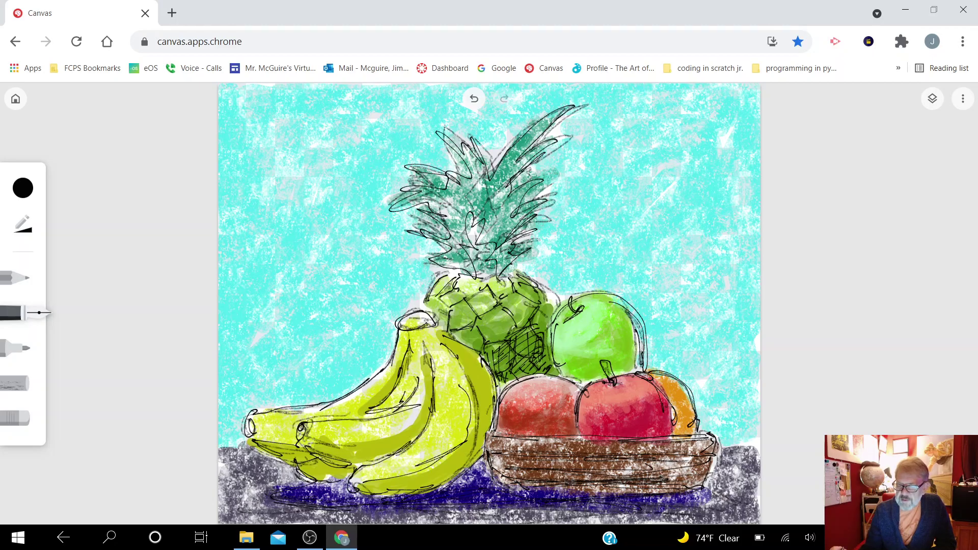
Hide the pencil sketch layer so only the ink lines outline the coloured fruit
click(932, 99)
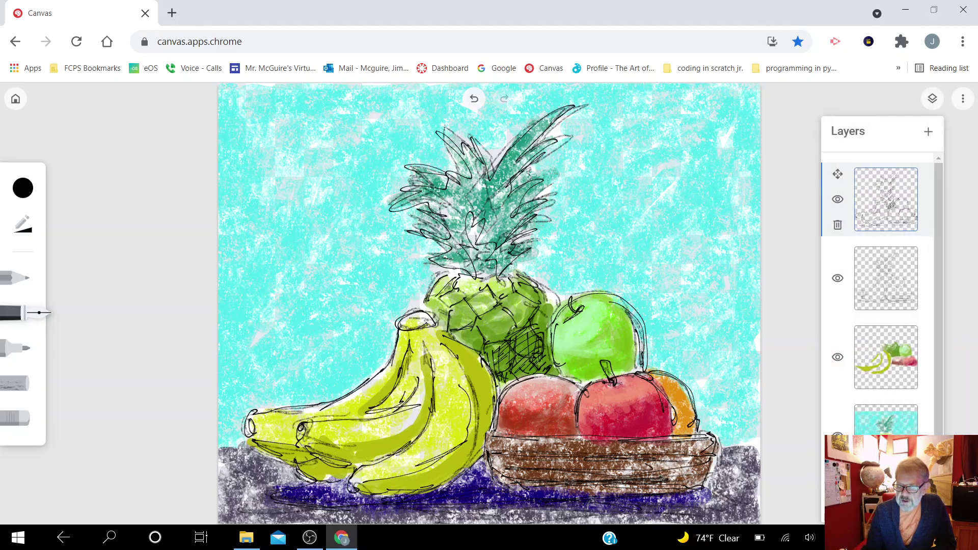
click(838, 278)
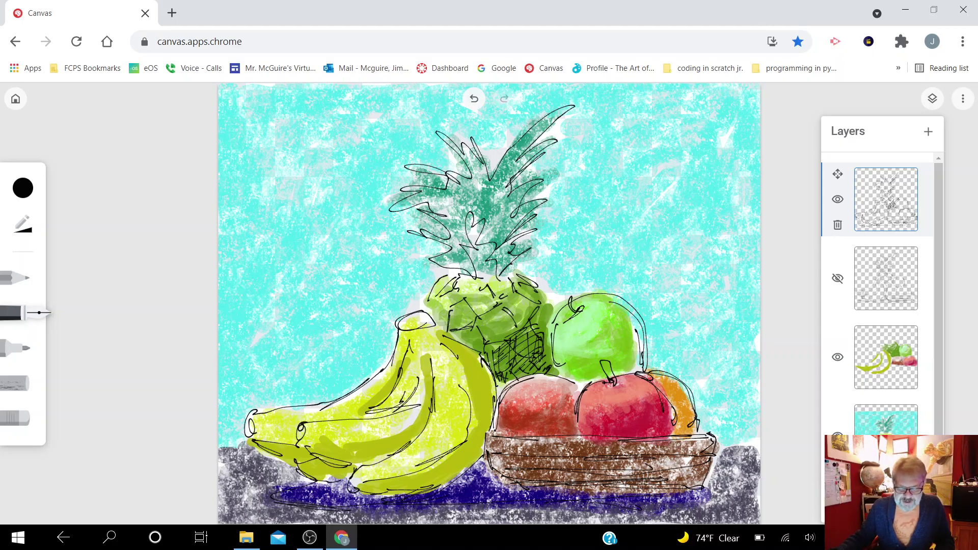
click(312, 539)
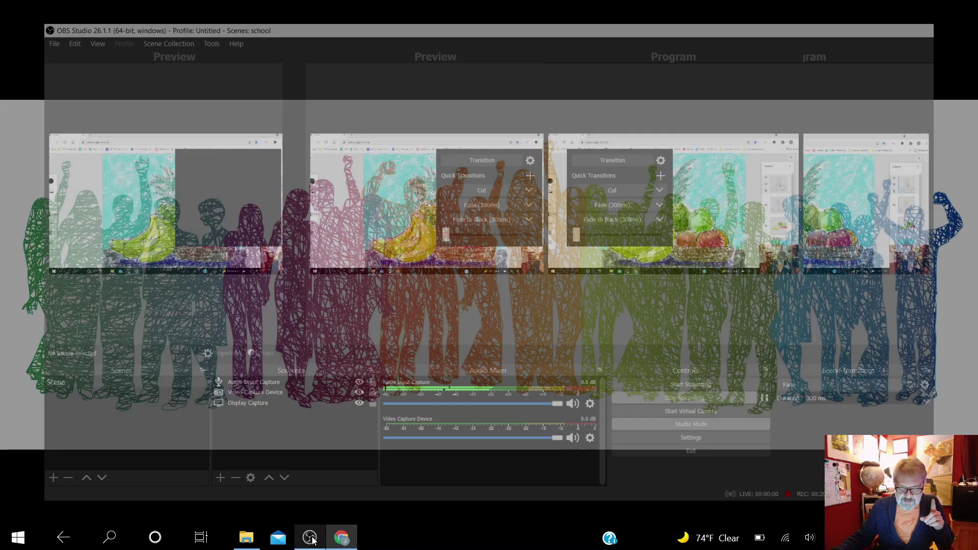